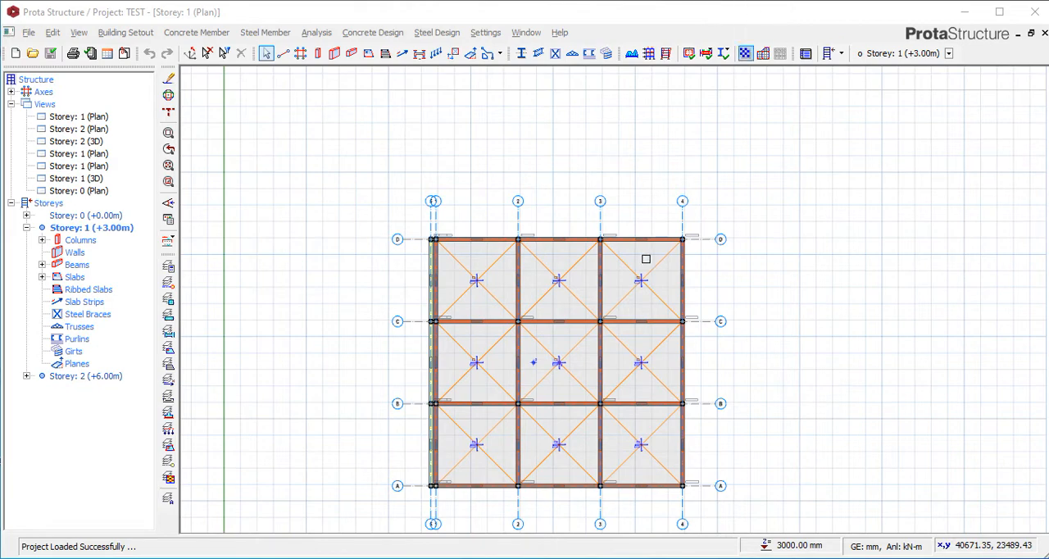
Examine the Storey 1 plan, from the overall slab and beam layout to the corner where axes D and 4 meet.
{"action": "scroll", "coordinate": [525, 141], "scroll_direction": "down", "scroll_amount": 1}
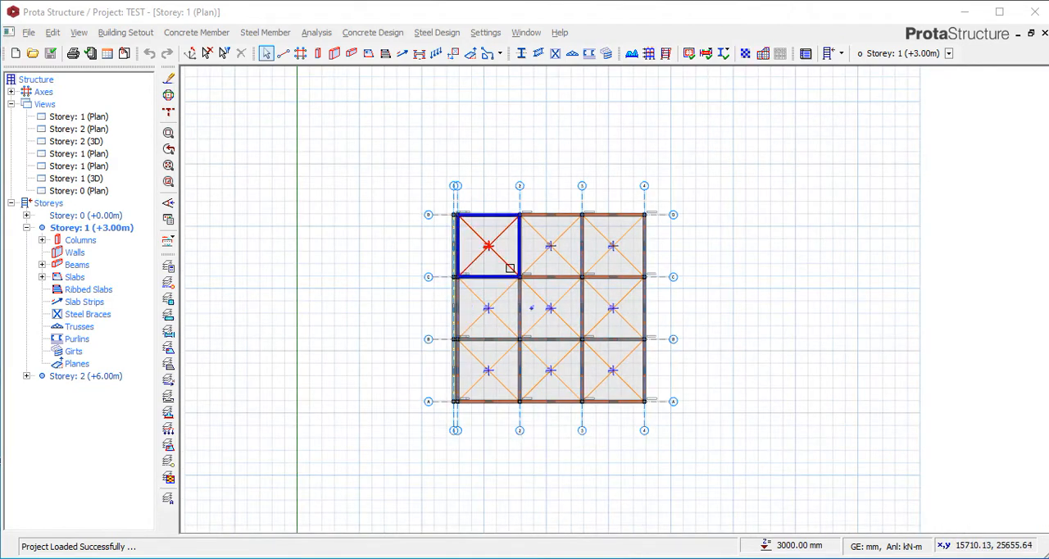
{"action": "scroll", "coordinate": [543, 226], "scroll_direction": "up", "scroll_amount": 1}
{"action": "scroll", "coordinate": [492, 168], "scroll_direction": "down", "scroll_amount": 1}
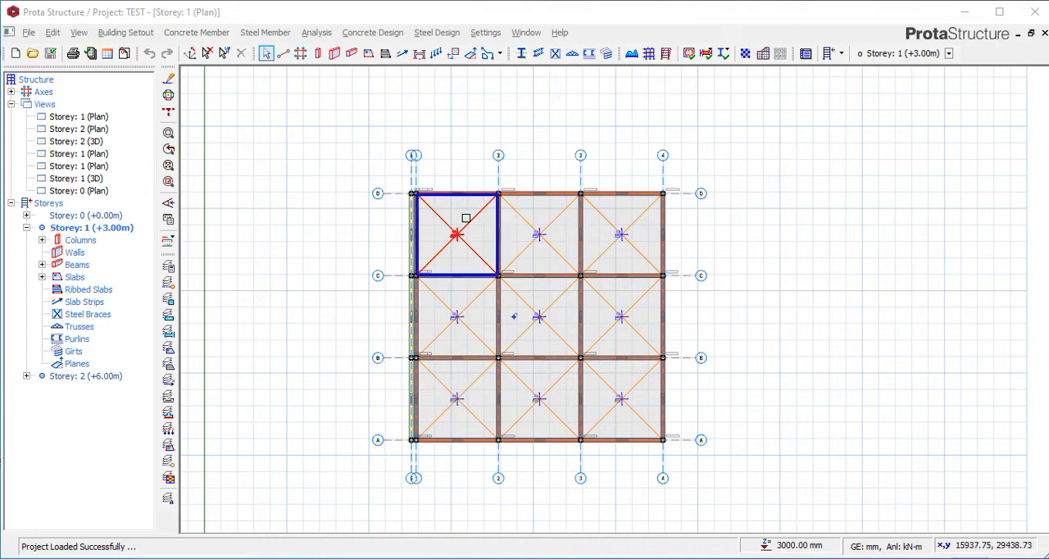
{"action": "scroll", "coordinate": [462, 213], "scroll_direction": "up", "scroll_amount": 3}
{"action": "scroll", "coordinate": [467, 206], "scroll_direction": "down", "scroll_amount": 4}
{"action": "scroll", "coordinate": [524, 203], "scroll_direction": "up", "scroll_amount": 3}
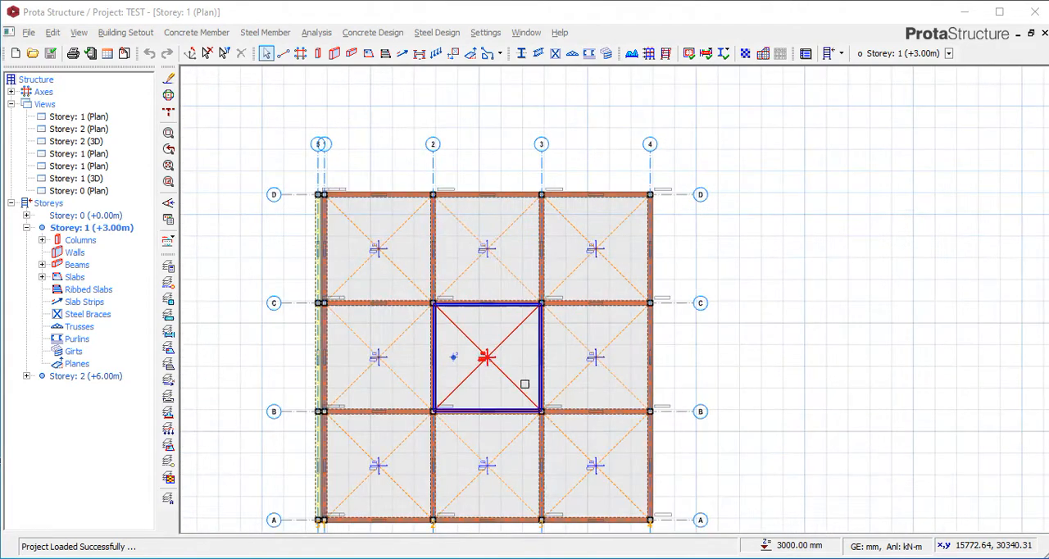
{"action": "scroll", "coordinate": [503, 253], "scroll_direction": "down", "scroll_amount": 3}
{"action": "scroll", "coordinate": [437, 222], "scroll_direction": "up", "scroll_amount": 3}
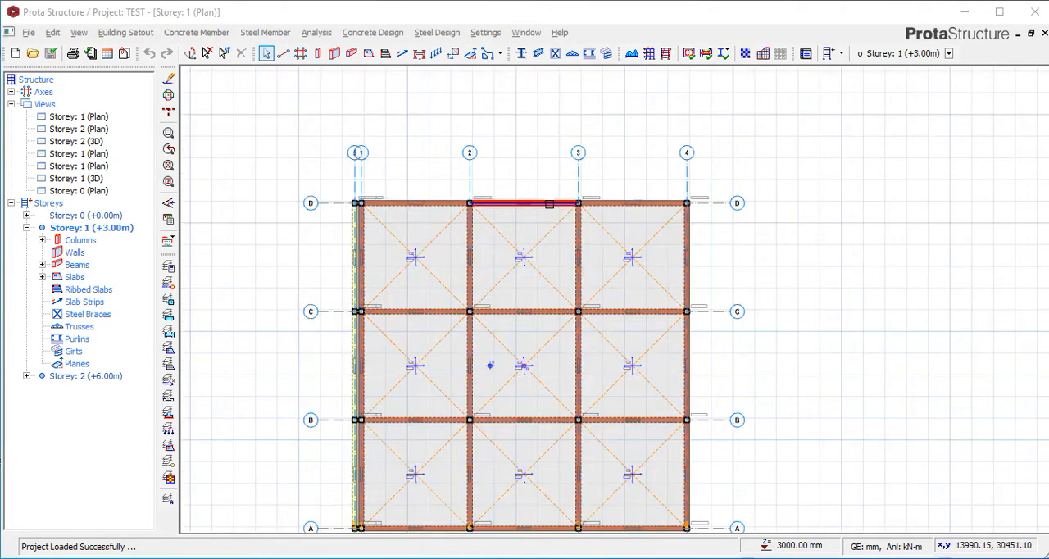
{"action": "scroll", "coordinate": [491, 192], "scroll_direction": "up", "scroll_amount": 1}
{"action": "scroll", "coordinate": [489, 222], "scroll_direction": "down", "scroll_amount": 2}
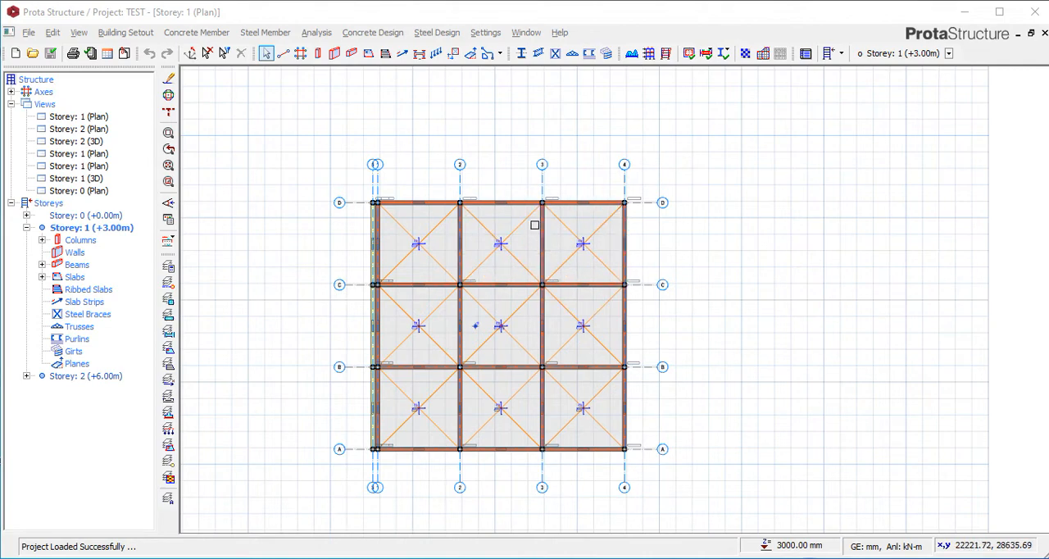
{"action": "scroll", "coordinate": [623, 221], "scroll_direction": "up", "scroll_amount": 2}
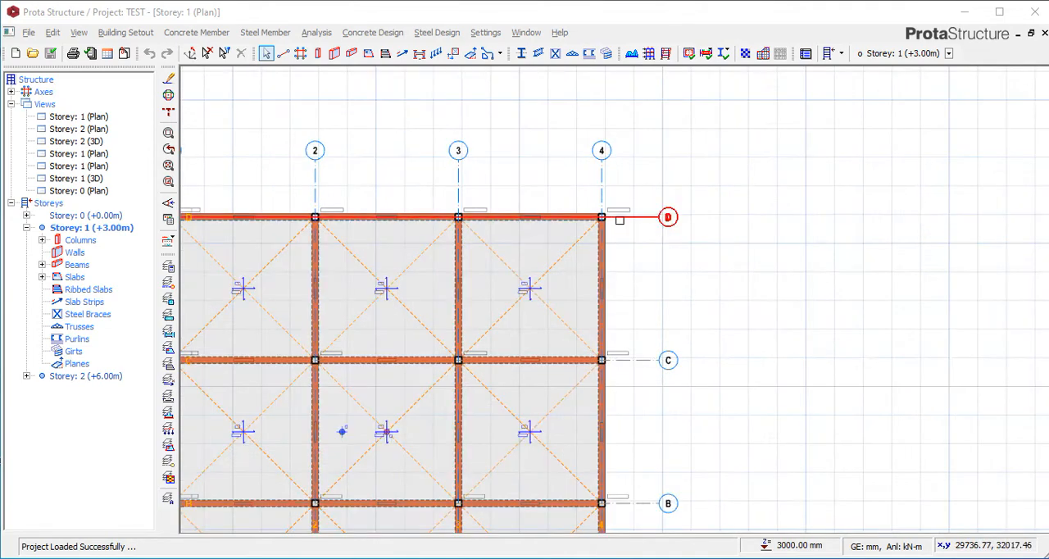
{"action": "scroll", "coordinate": [619, 220], "scroll_direction": "up", "scroll_amount": 2}
{"action": "scroll", "coordinate": [606, 197], "scroll_direction": "down", "scroll_amount": 2}
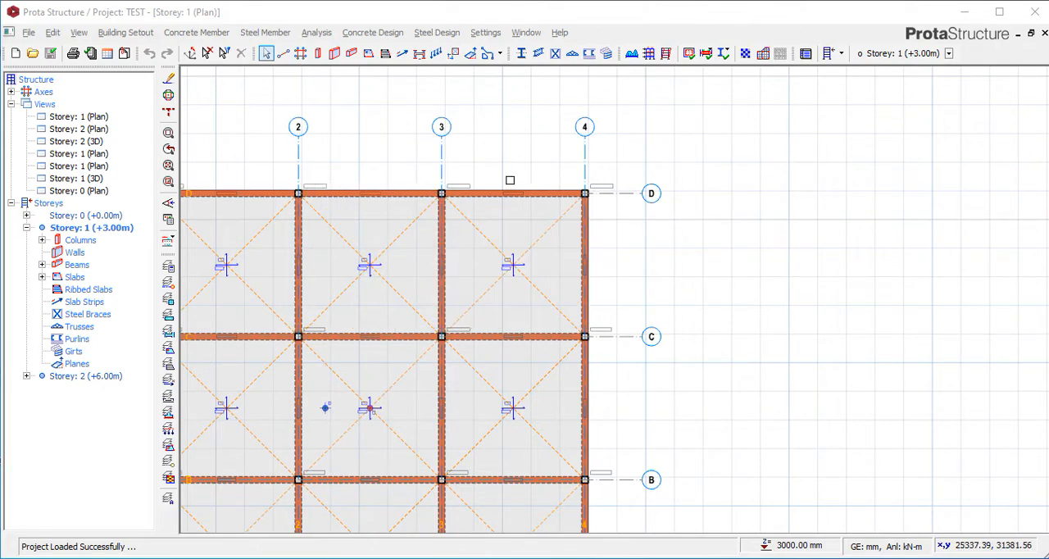
{"action": "scroll", "coordinate": [446, 193], "scroll_direction": "up", "scroll_amount": 1}
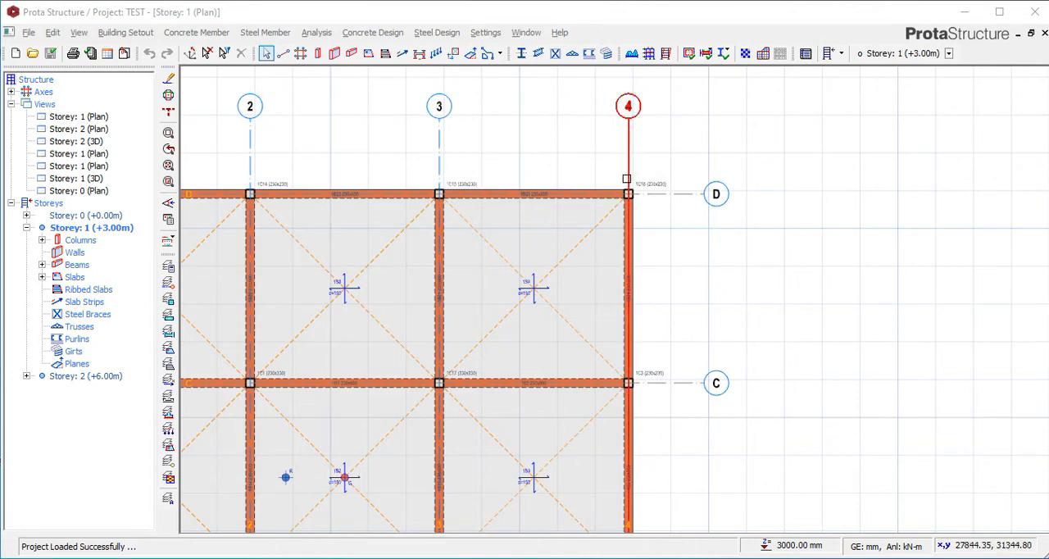
{"action": "mouse_move", "coordinate": [626, 179]}
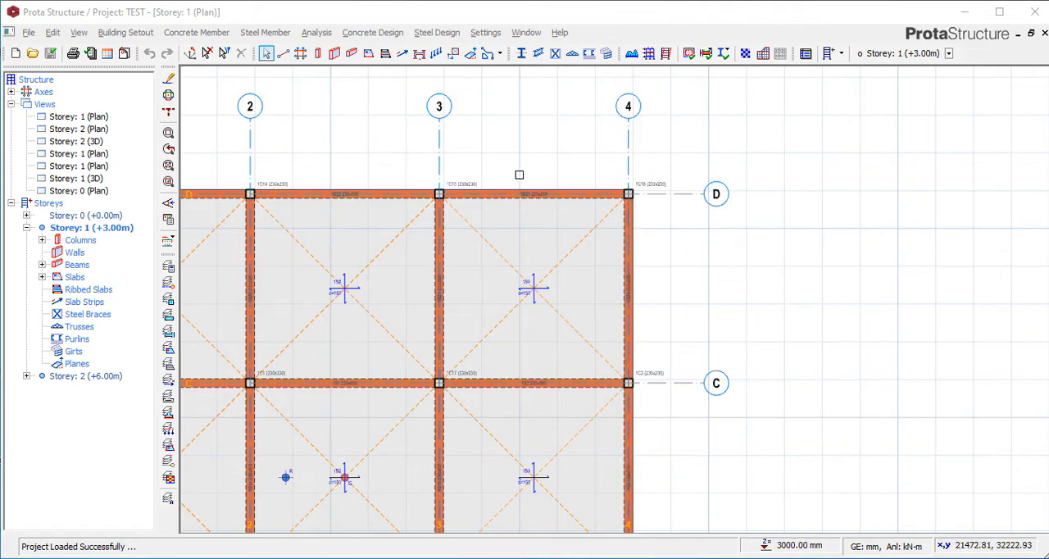
{"action": "scroll", "coordinate": [672, 195], "scroll_direction": "up", "scroll_amount": 1}
{"action": "left_click", "coordinate": [675, 193]}
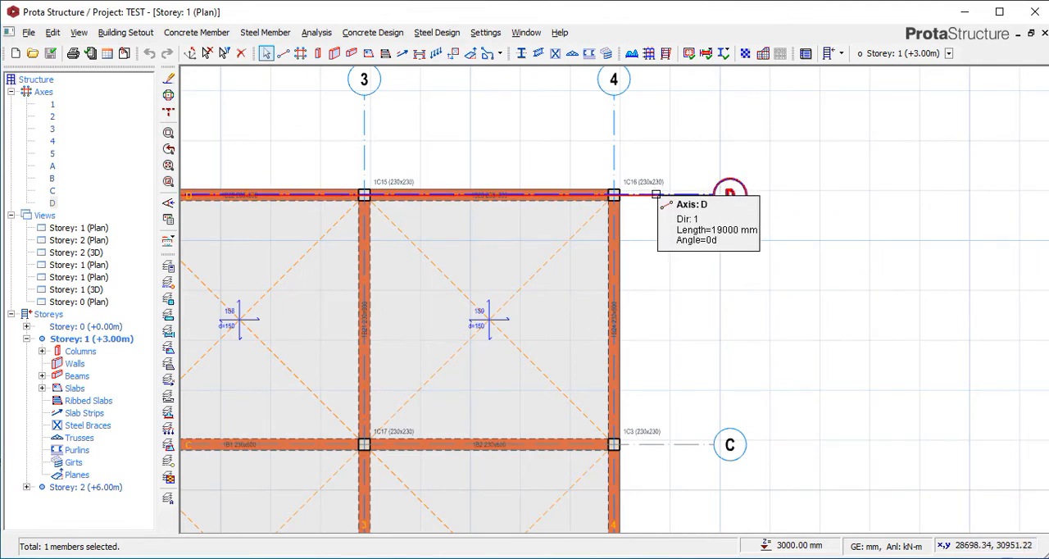
{"action": "right_click", "coordinate": [657, 196]}
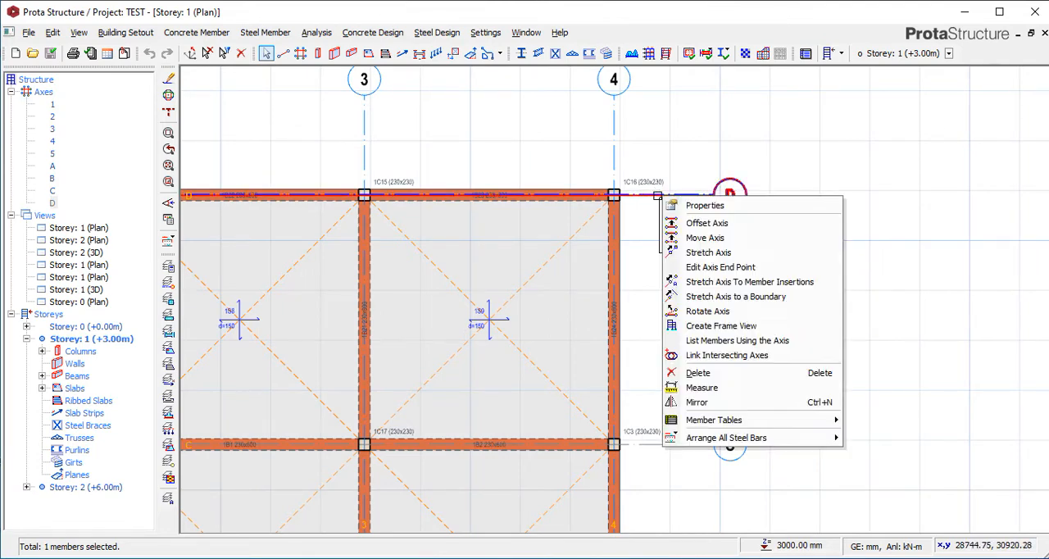
{"action": "left_click", "coordinate": [705, 225]}
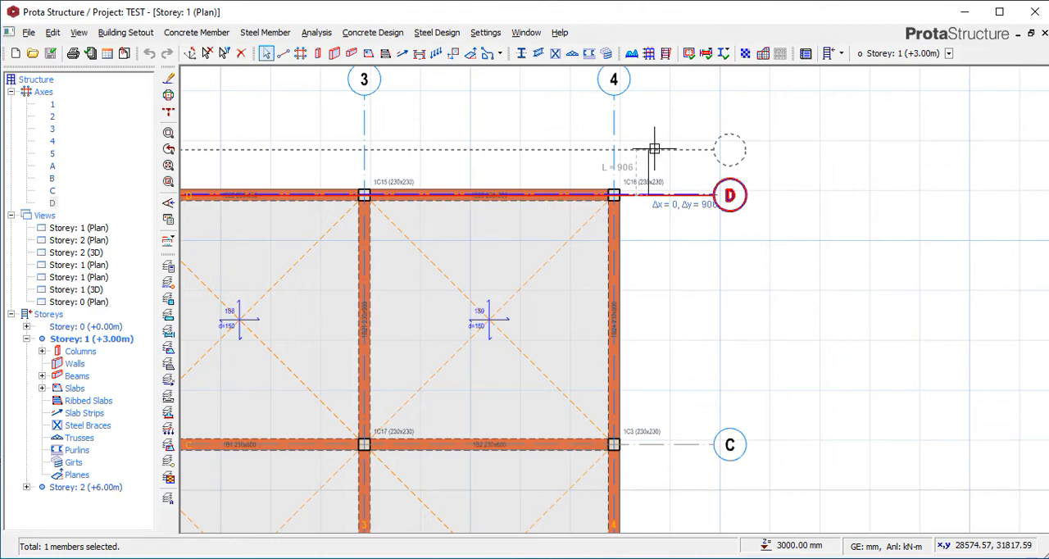
{"action": "scroll", "coordinate": [668, 128], "scroll_direction": "up", "scroll_amount": 1}
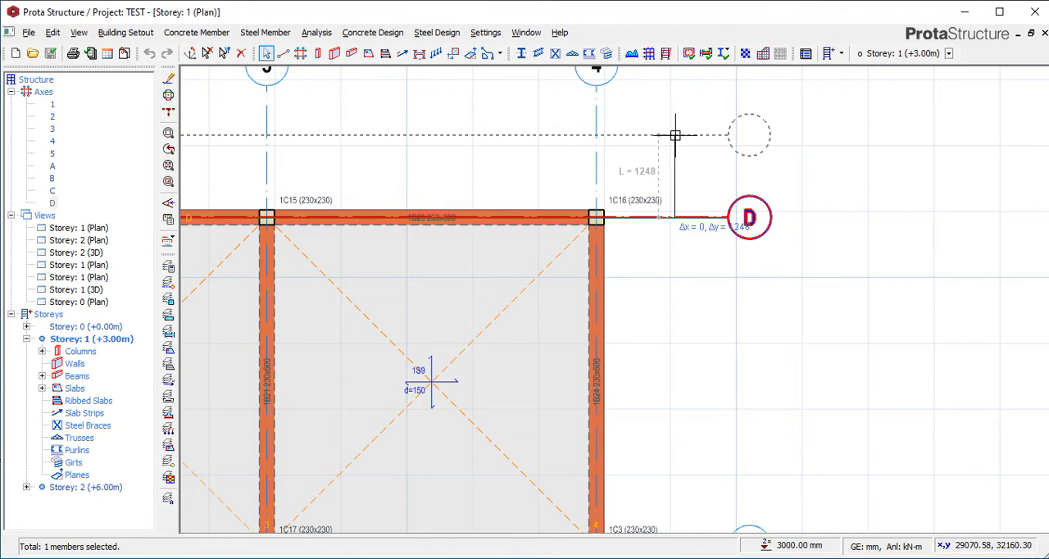
{"action": "key", "text": "Tab"}
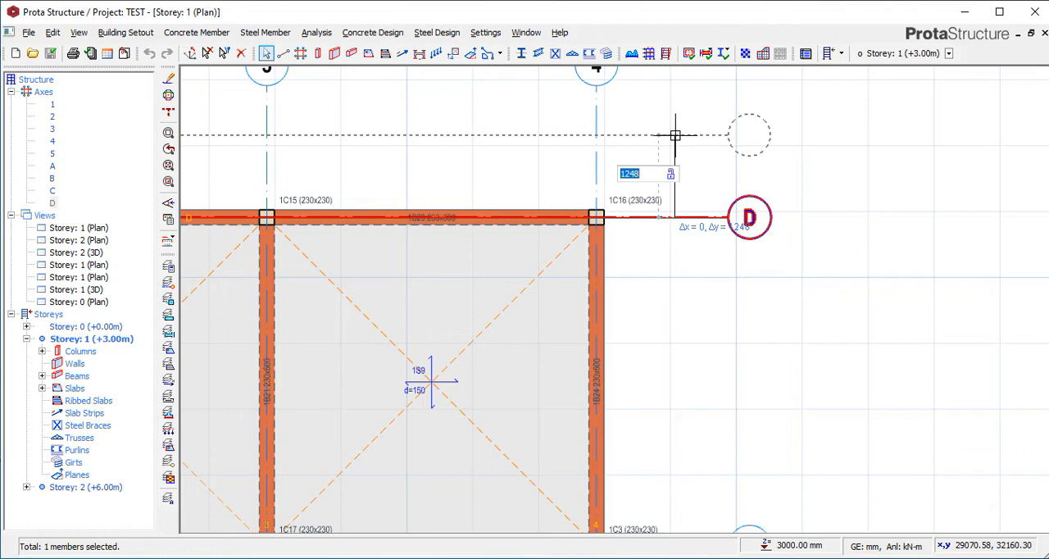
{"action": "key", "text": "Tab"}
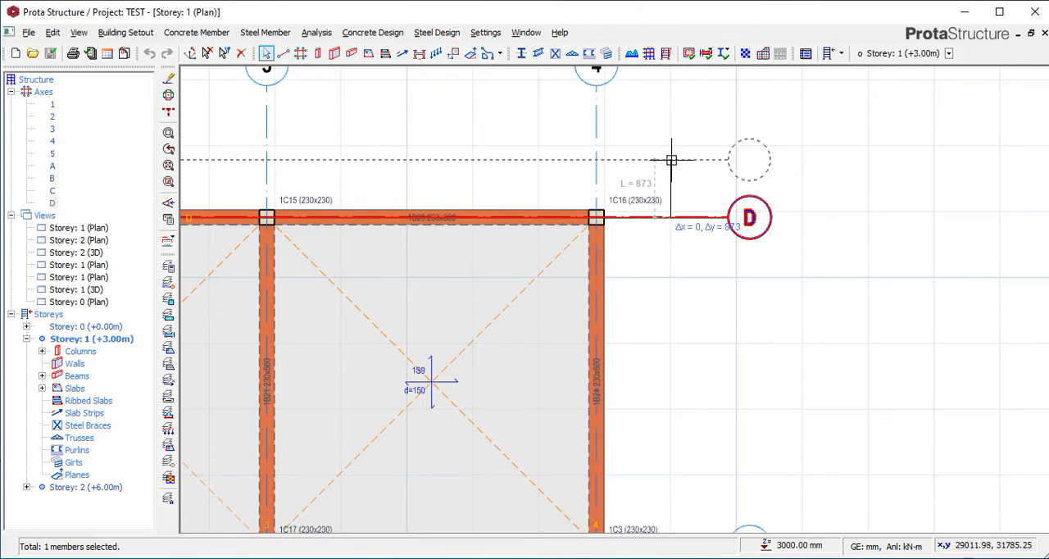
{"action": "key", "text": "Escape"}
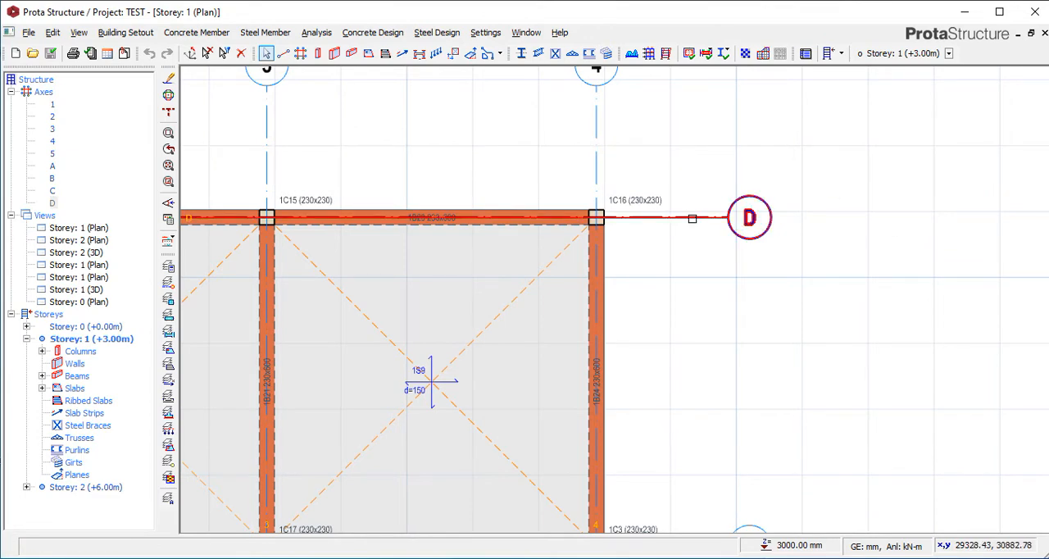
Offset axis D by 1200 mm outward from the slab edge, on the side away from axis C.
{"action": "left_click", "coordinate": [692, 220]}
{"action": "right_click", "coordinate": [693, 220]}
{"action": "left_click", "coordinate": [741, 247]}
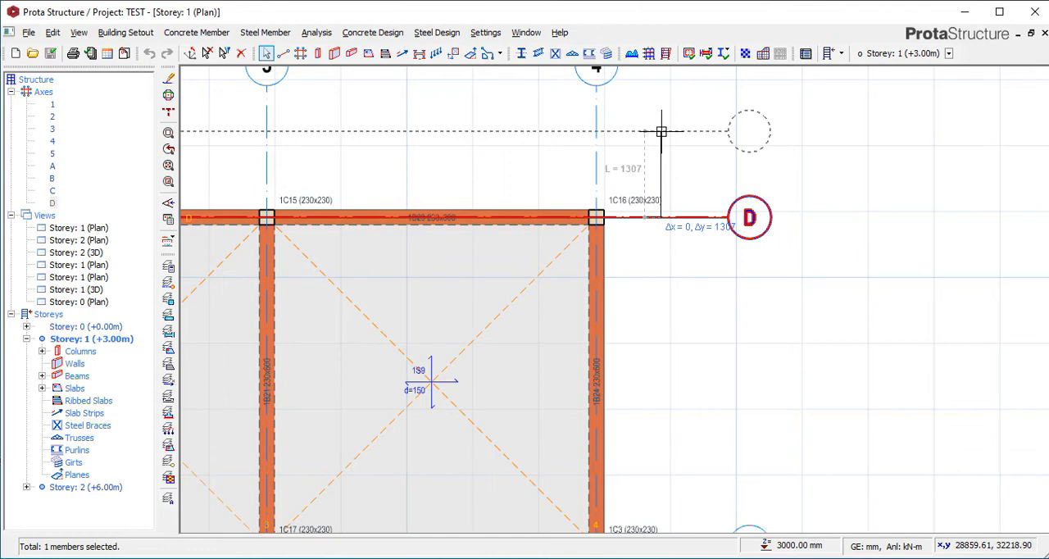
{"action": "key", "text": "Tab"}
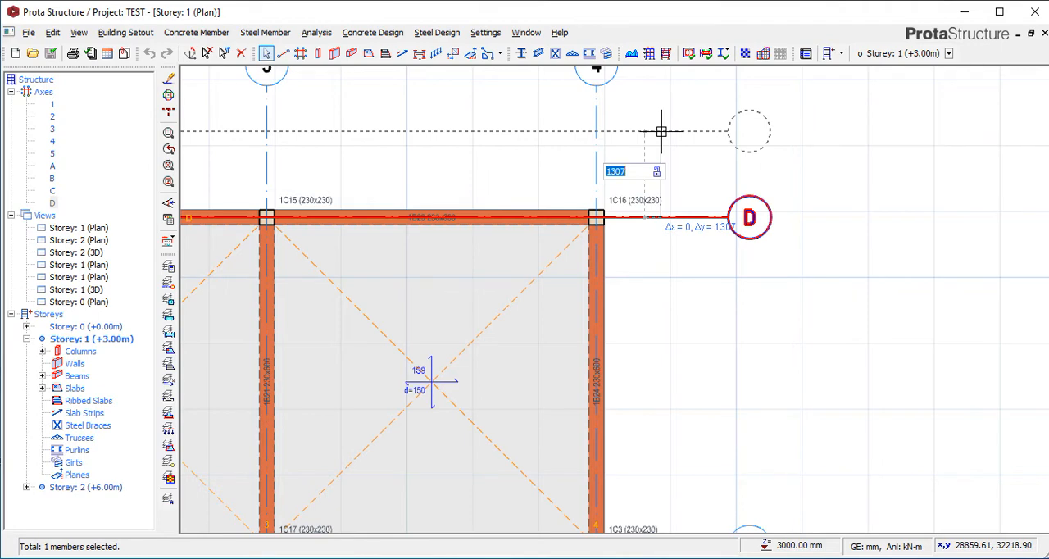
{"action": "left_click", "coordinate": [642, 171]}
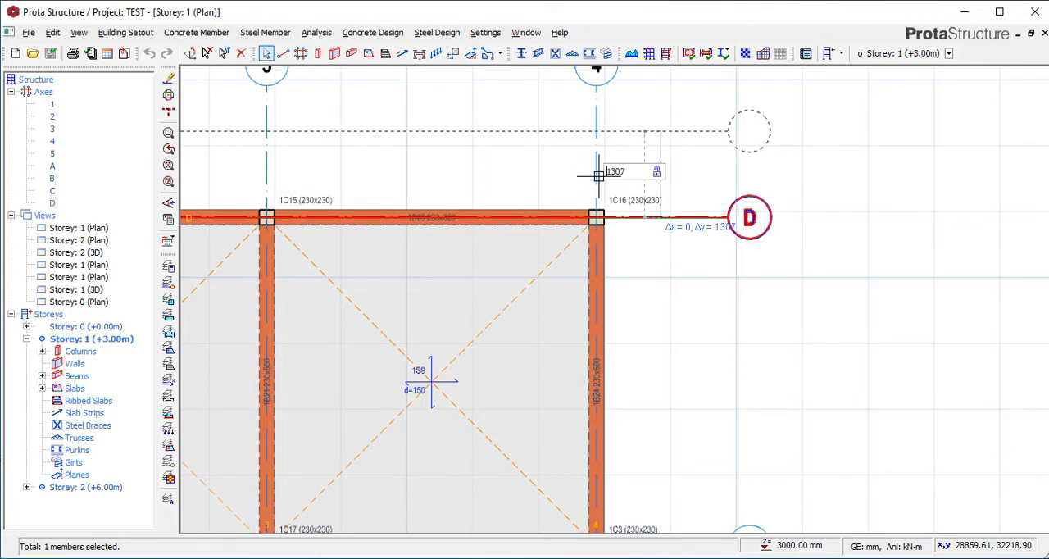
{"action": "left_click_drag", "start_coordinate": [638, 171], "coordinate": [595, 169]}
{"action": "type", "text": "1200"}
{"action": "key", "text": "Return"}
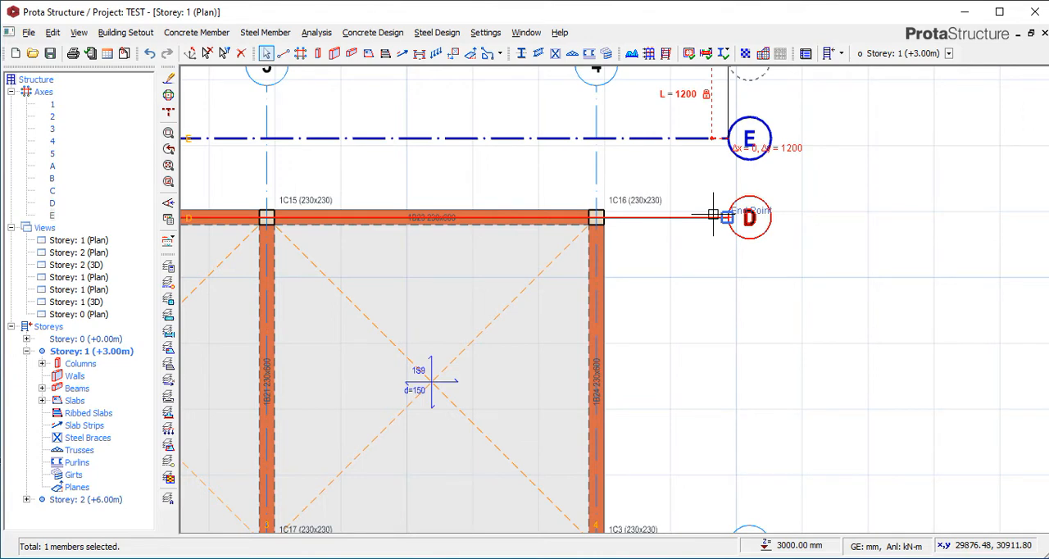
{"action": "key", "text": "Escape"}
{"action": "scroll", "coordinate": [673, 146], "scroll_direction": "down", "scroll_amount": 3}
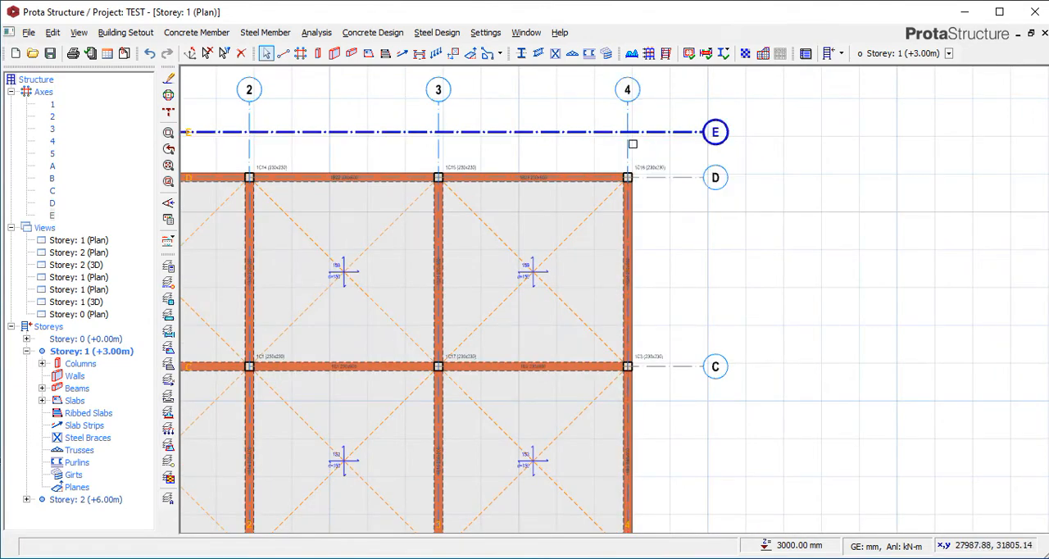
{"action": "key", "text": "Escape"}
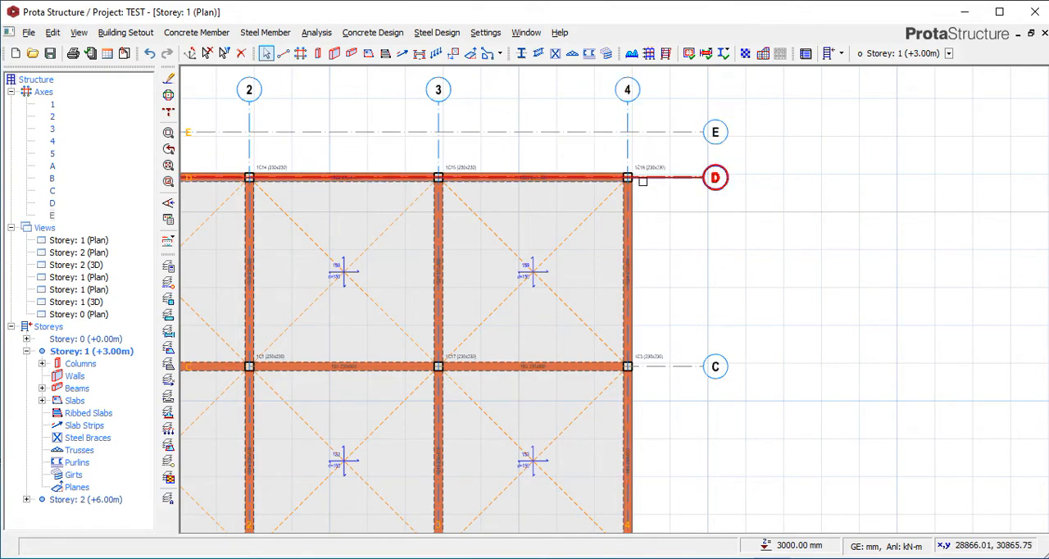
{"action": "left_click", "coordinate": [642, 181]}
{"action": "right_click", "coordinate": [672, 181]}
{"action": "left_click", "coordinate": [711, 207]}
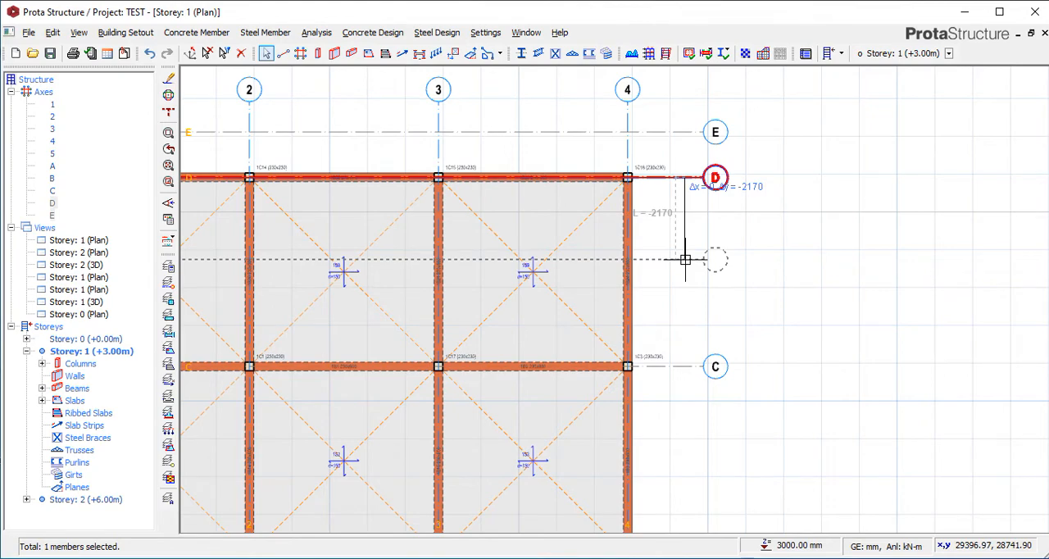
{"action": "key", "text": "Tab"}
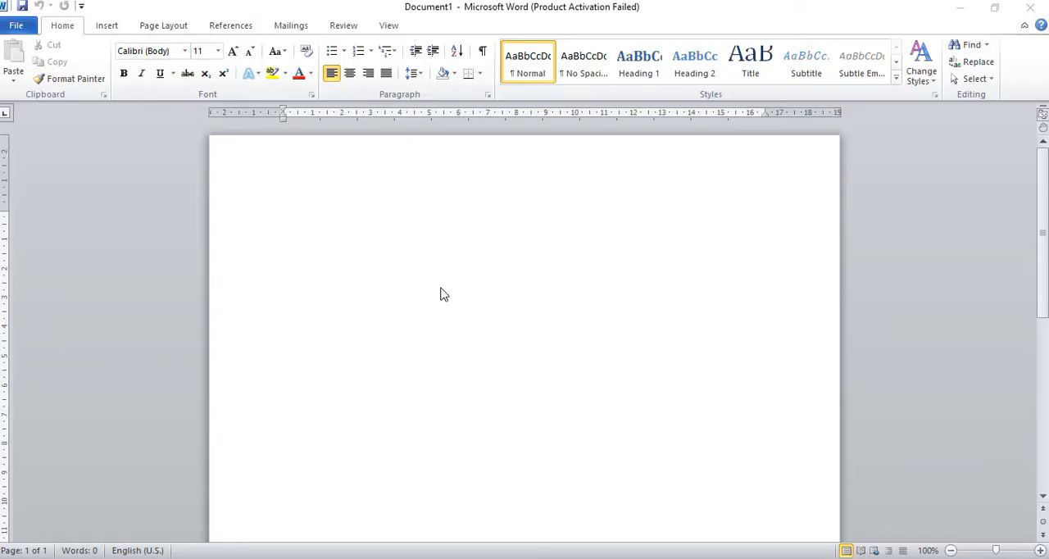
Switch to the blank Word document, write "Function key +" and dismiss the Office activation wizard.
{"action": "left_click", "coordinate": [330, 247]}
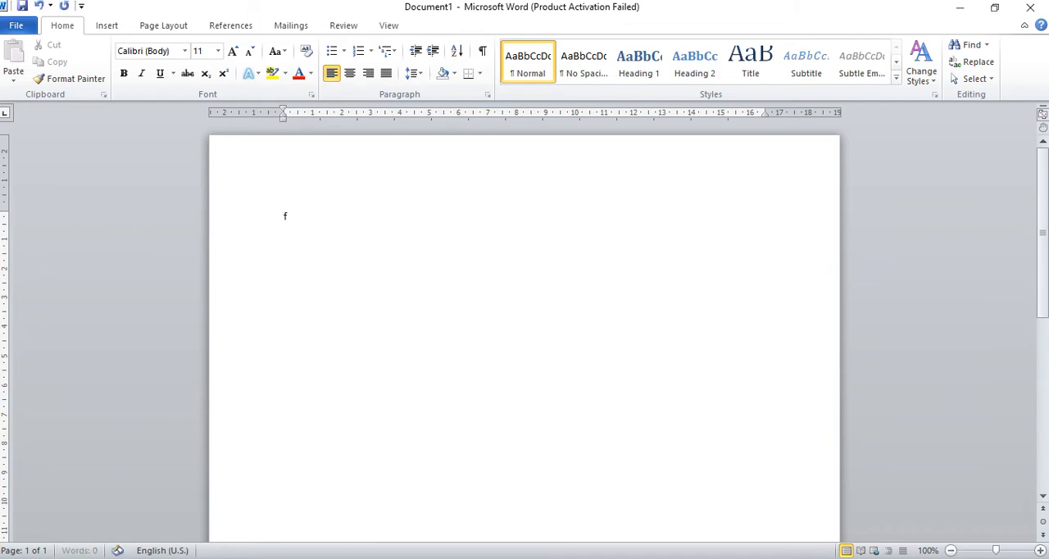
{"action": "type", "text": "fun"}
{"action": "type", "text": "ction "}
{"action": "type", "text": "key"}
{"action": "type", "text": "+"}
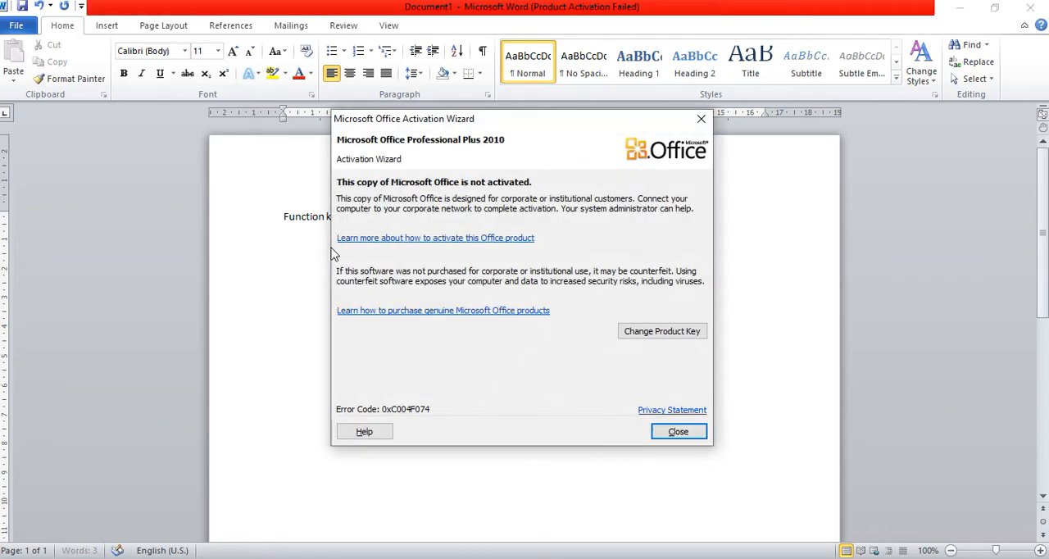
{"action": "left_click", "coordinate": [701, 120]}
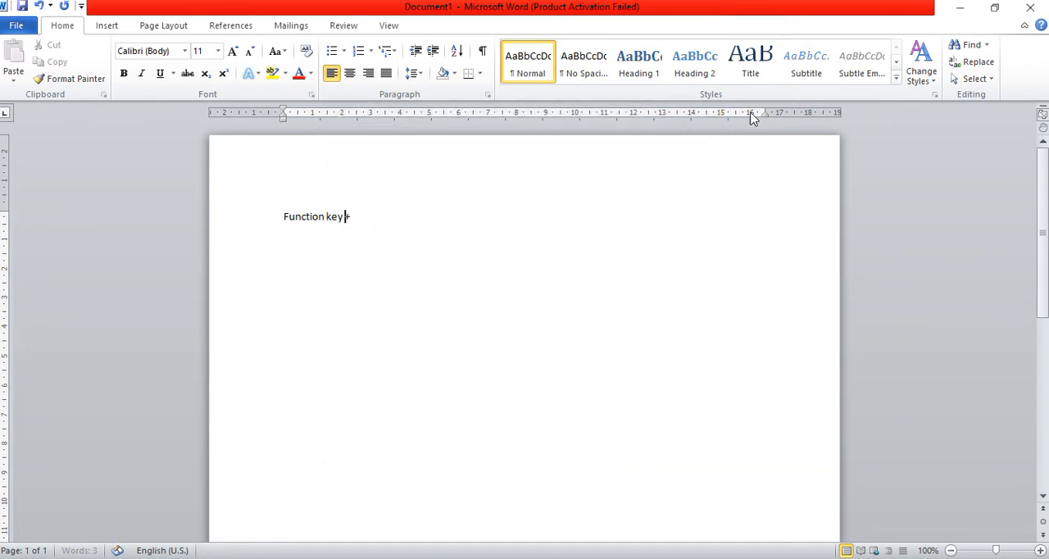
{"action": "double_click", "coordinate": [895, 9]}
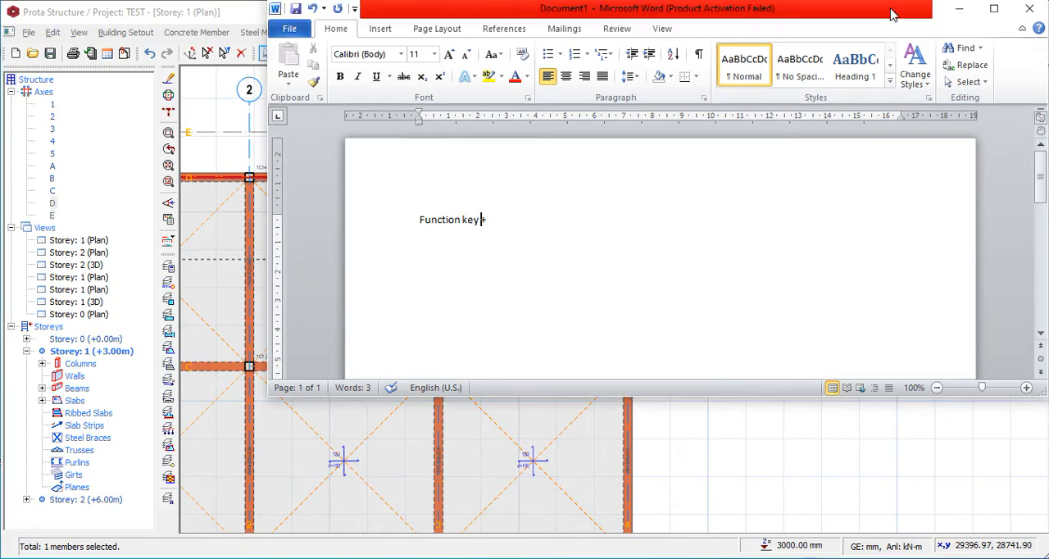
{"action": "left_click_drag", "start_coordinate": [875, 24], "coordinate": [871, 7]}
{"action": "double_click", "coordinate": [860, 6]}
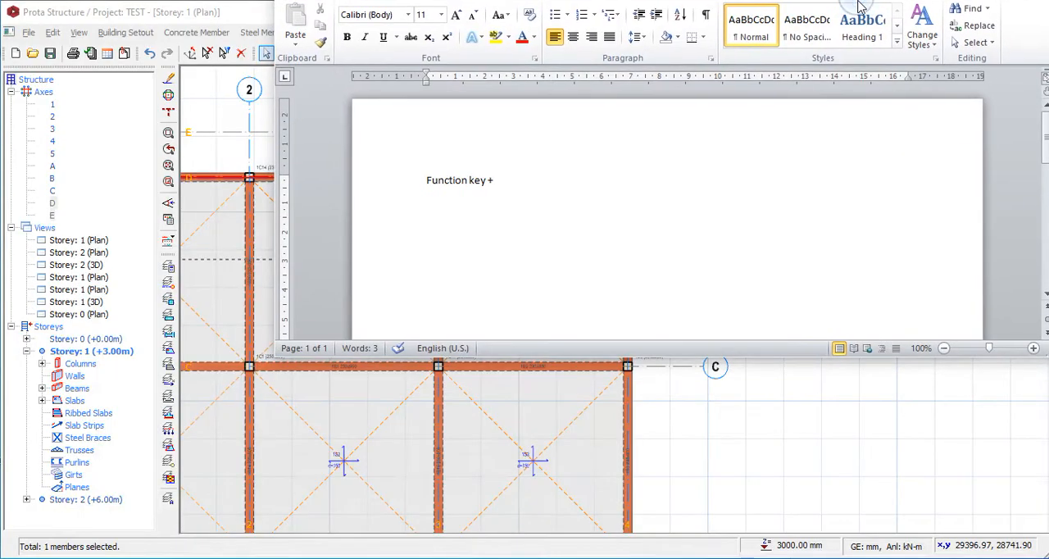
{"action": "double_click", "coordinate": [859, 4]}
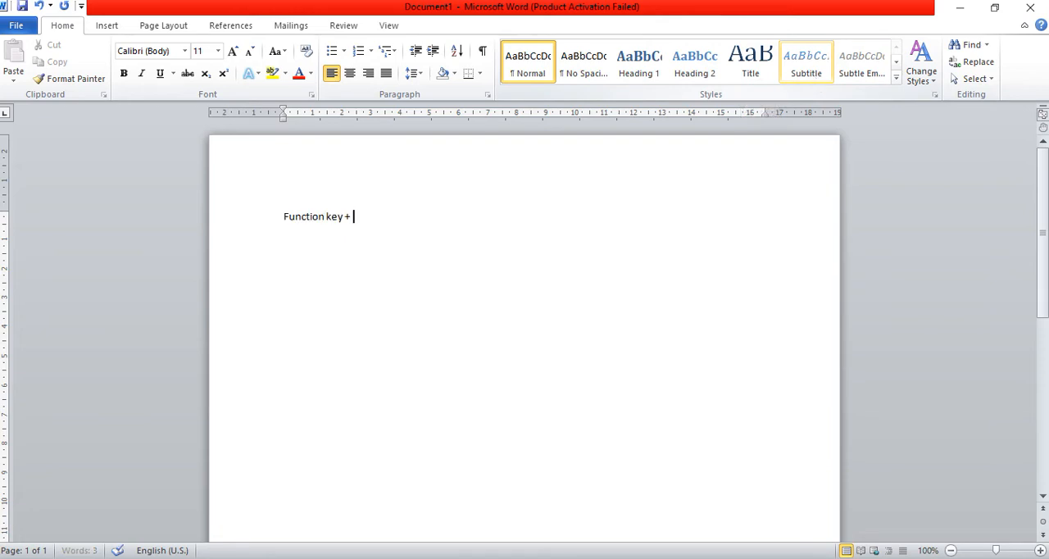
Complete the note with "f2" and switch back to the Storey 1 plan in ProtaStructure.
{"action": "type", "text": "f2"}
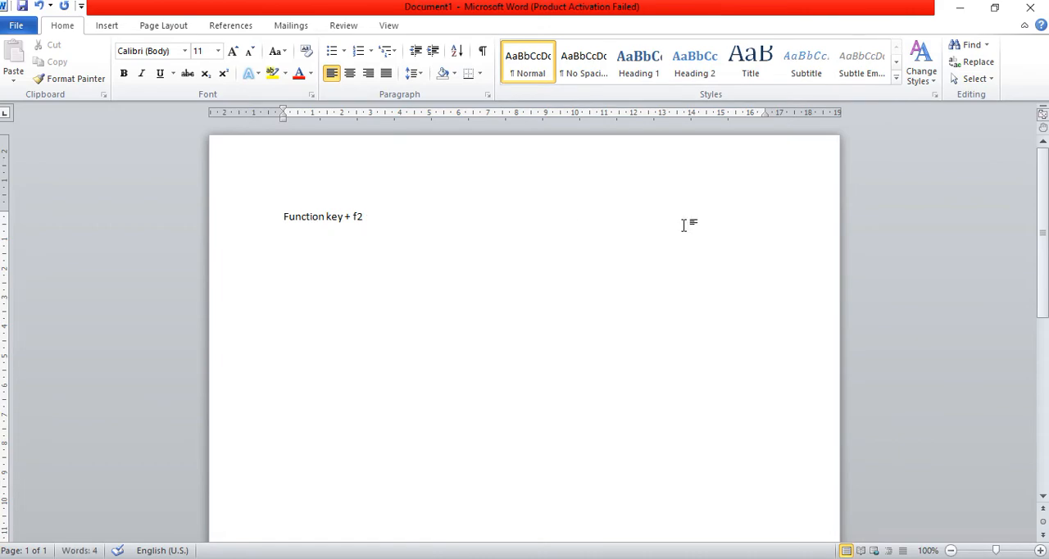
{"action": "left_click", "coordinate": [960, 8]}
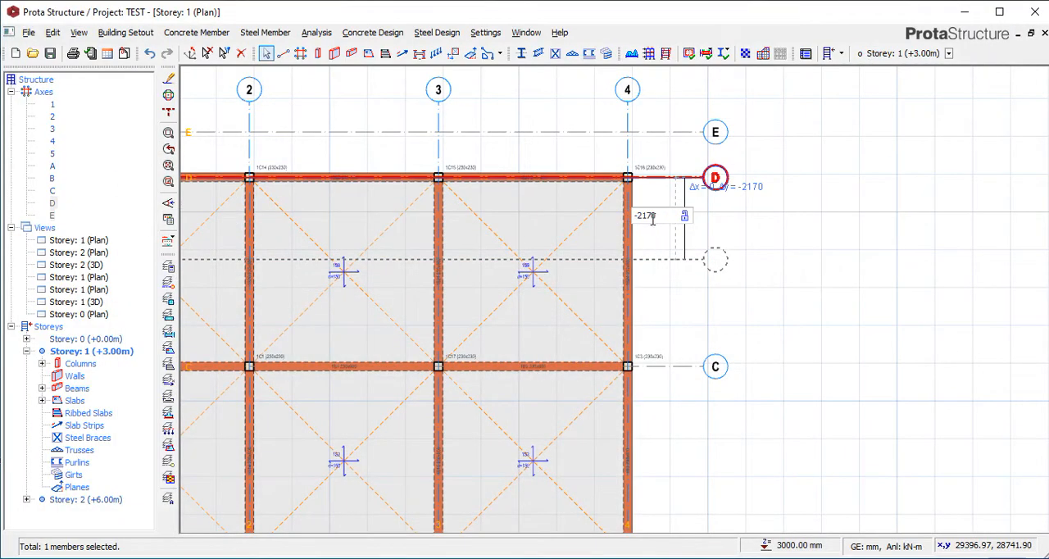
{"action": "left_click_drag", "start_coordinate": [665, 215], "coordinate": [615, 213]}
{"action": "key", "text": "Escape"}
{"action": "key", "text": "Escape"}
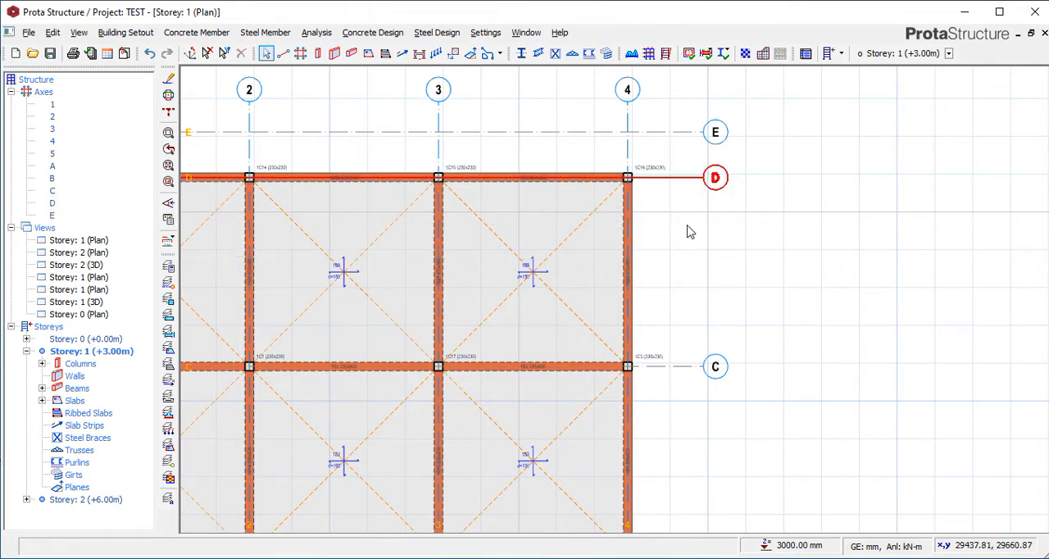
Offset axis D by -1200 mm, placing the new axis between D and C.
{"action": "right_click", "coordinate": [692, 178]}
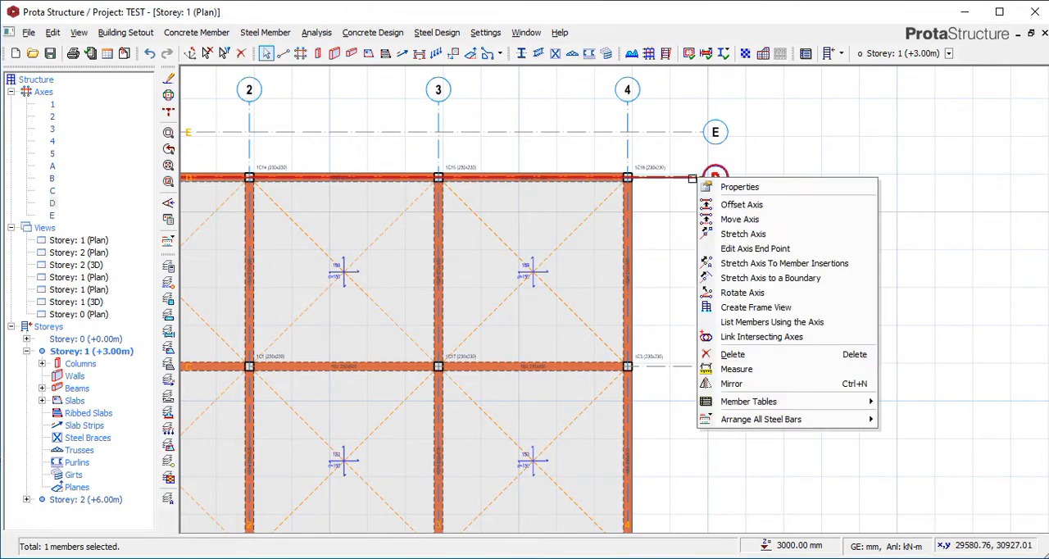
{"action": "left_click", "coordinate": [741, 206]}
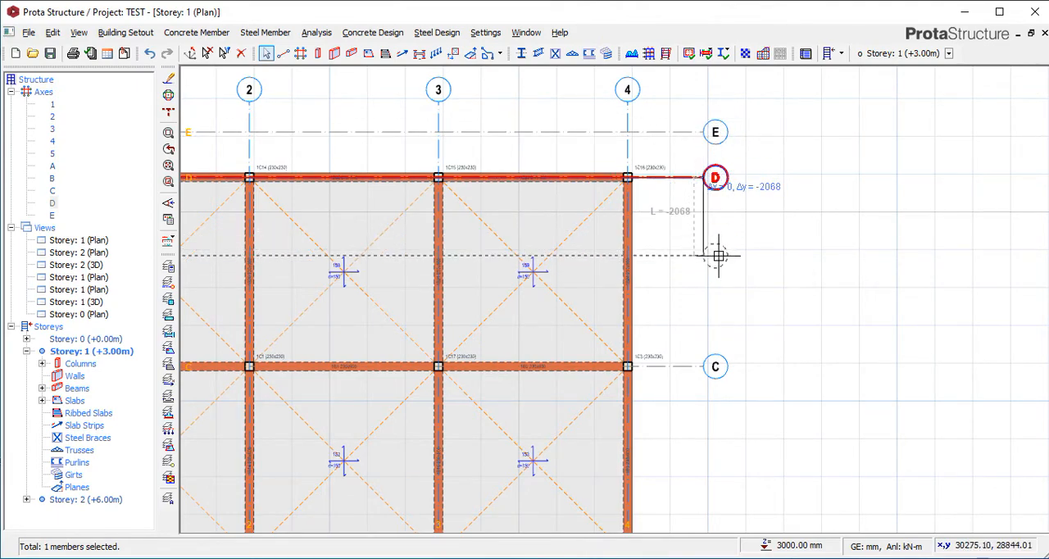
{"action": "key", "text": "Tab"}
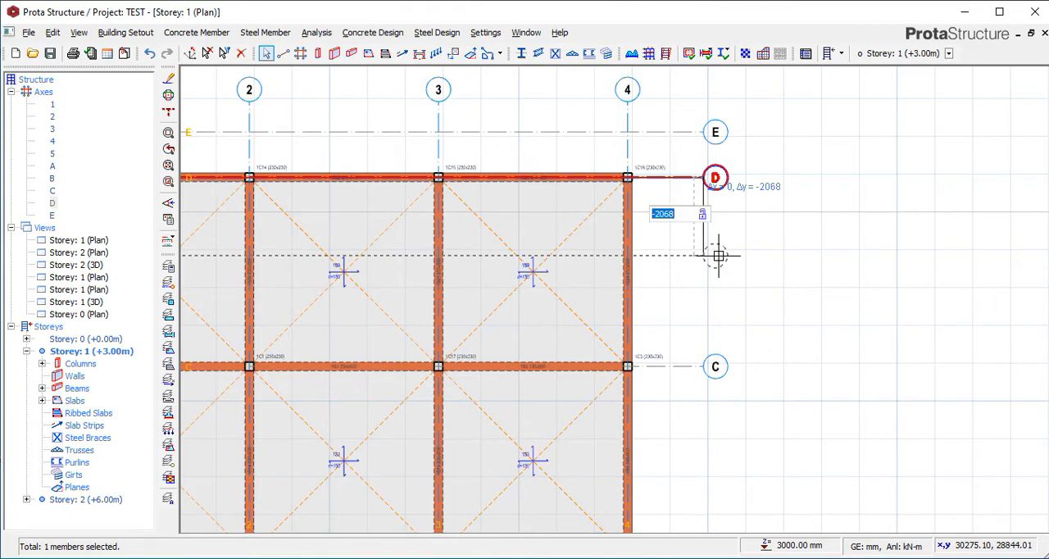
{"action": "type", "text": "-1200"}
{"action": "key", "text": "Return"}
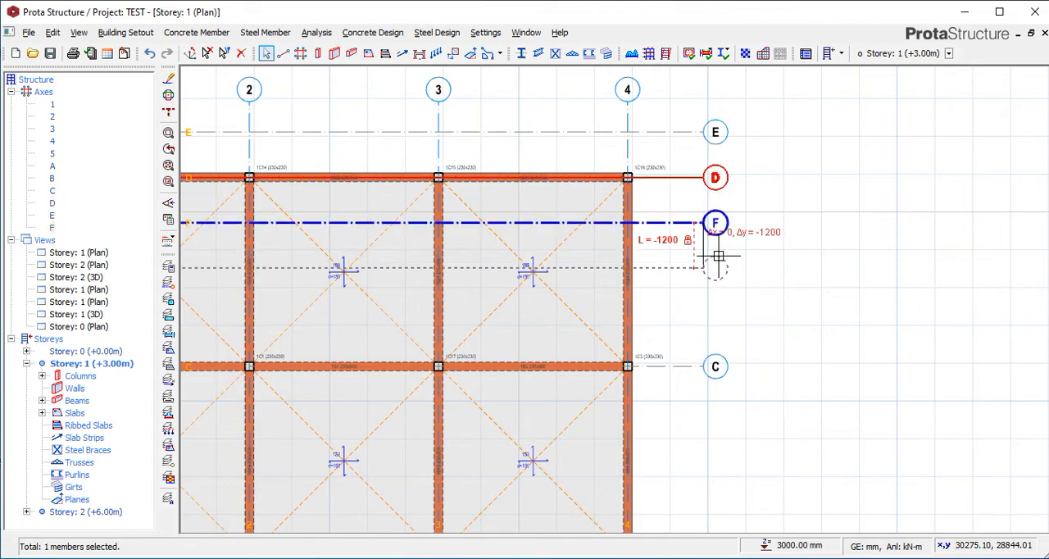
{"action": "key", "text": "Escape"}
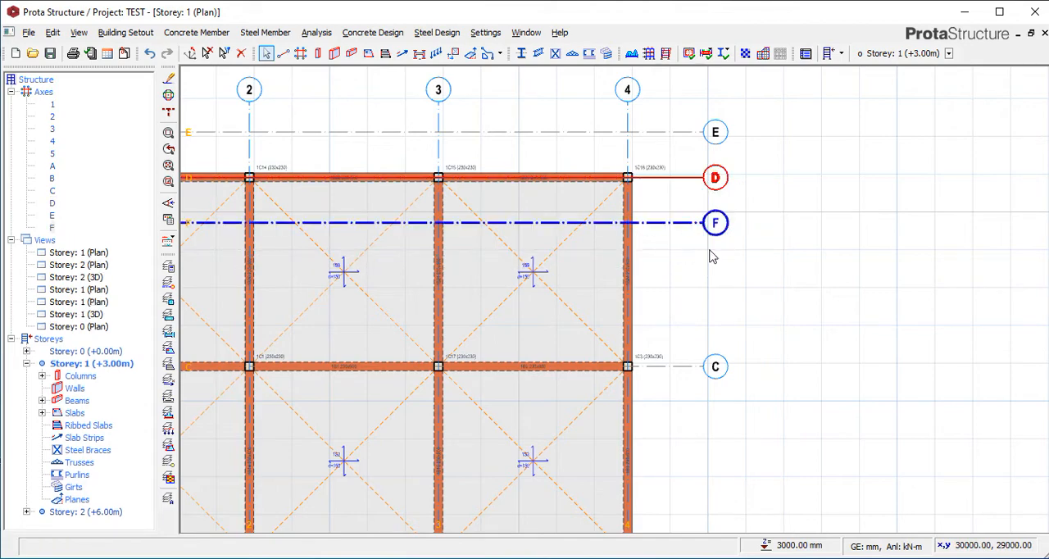
Offset axis 4 by 1200 mm outward from the slab edge, on the side away from axis 3.
{"action": "left_click", "coordinate": [628, 156]}
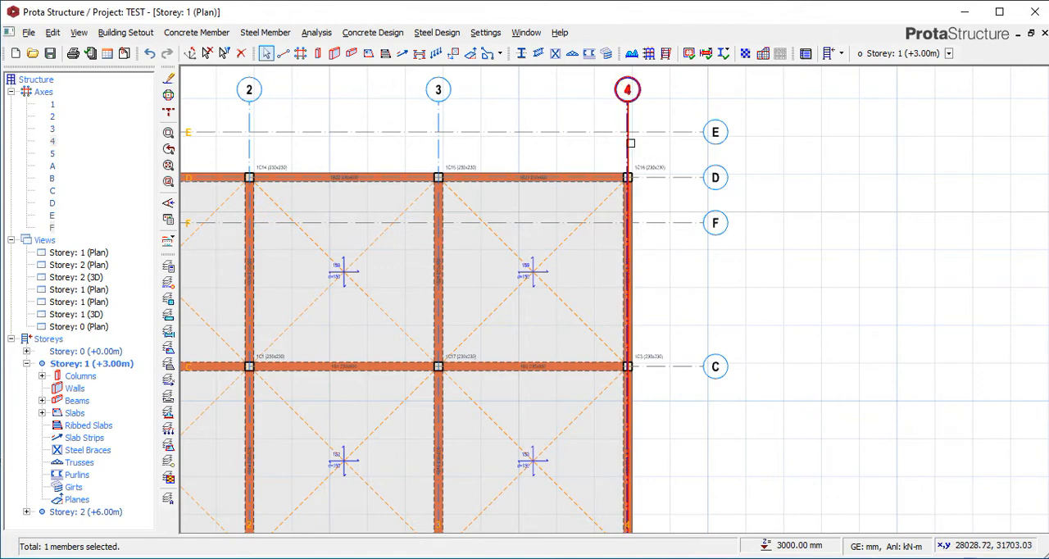
{"action": "right_click", "coordinate": [630, 144]}
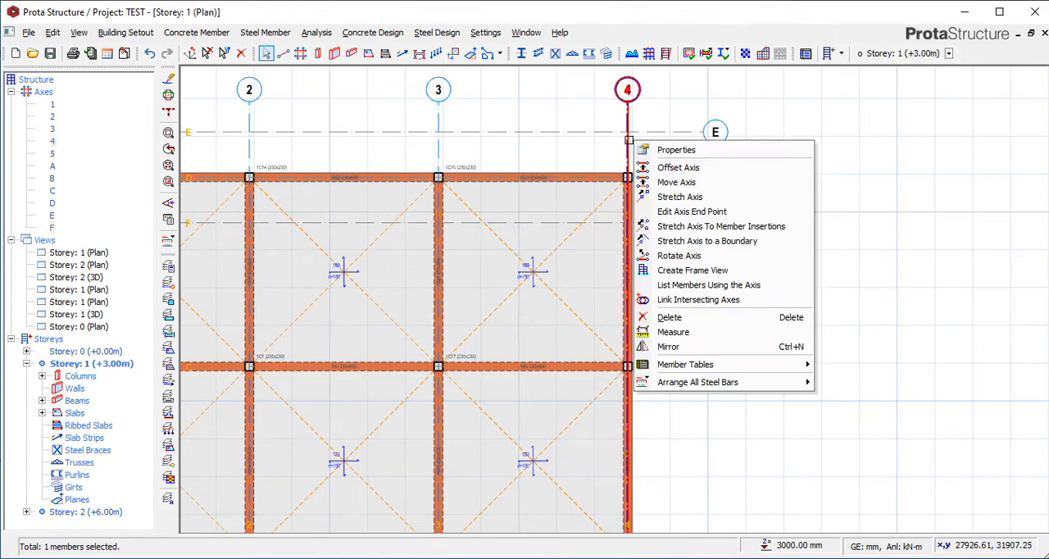
{"action": "left_click", "coordinate": [682, 167]}
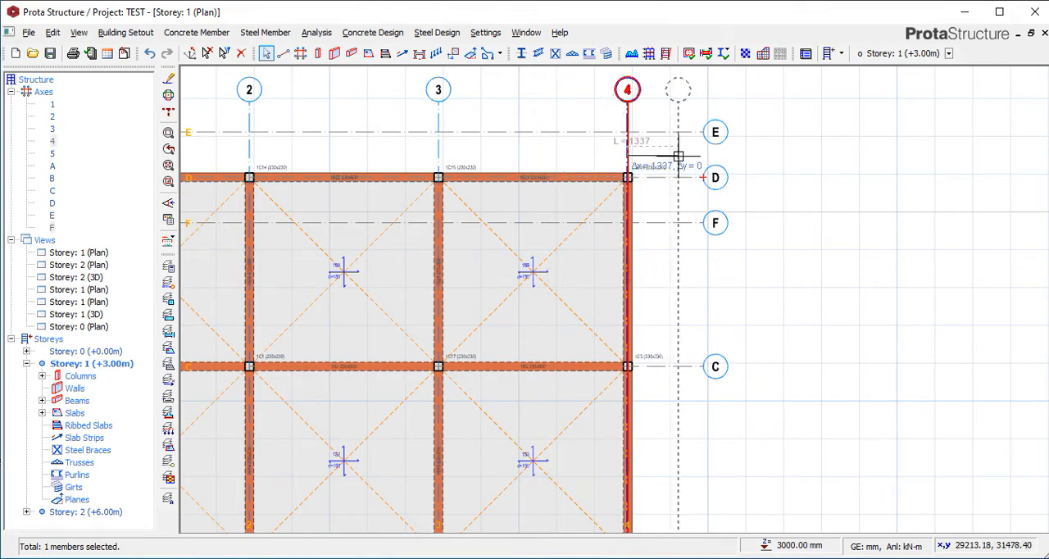
{"action": "key", "text": "Tab"}
{"action": "type", "text": "1200"}
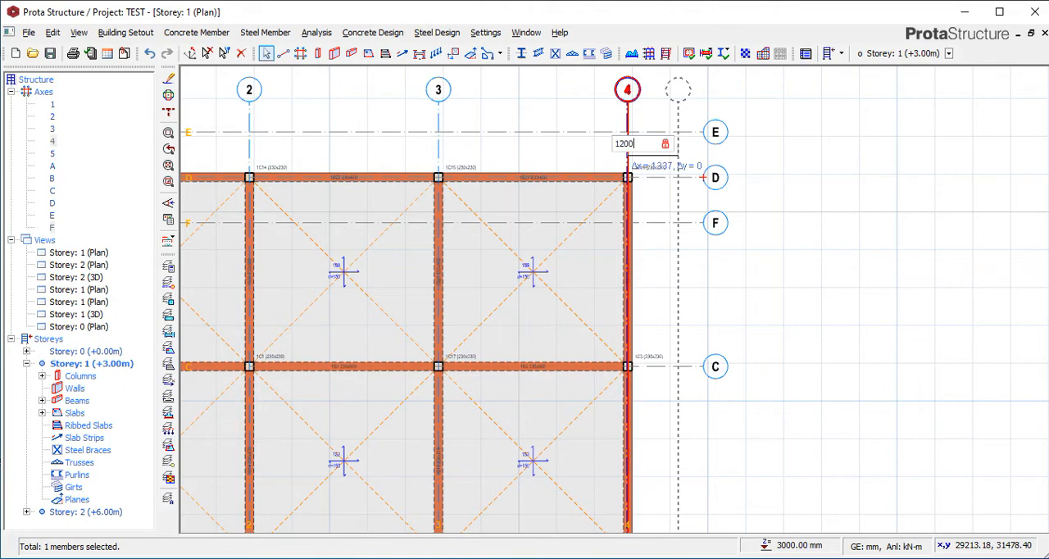
{"action": "key", "text": "Return"}
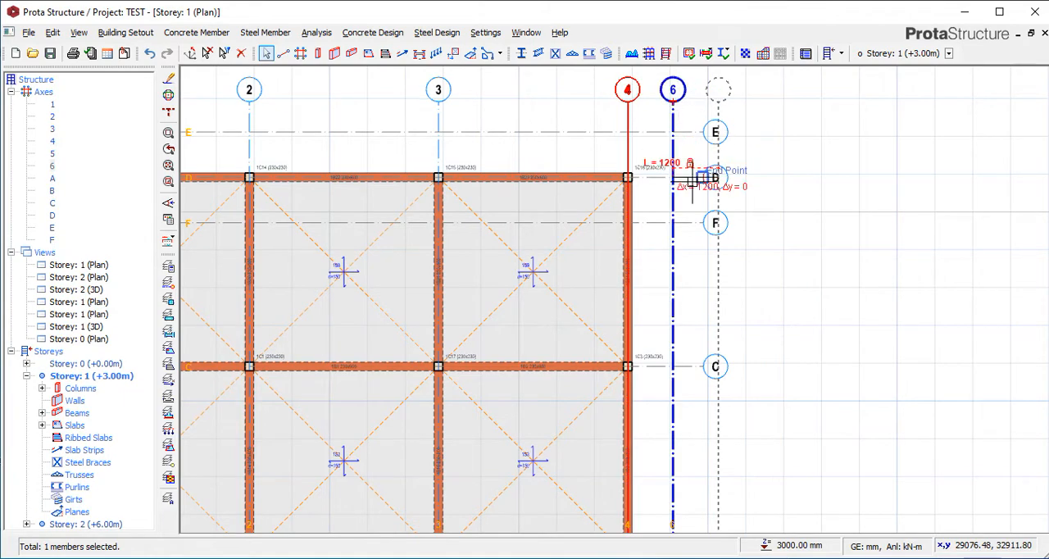
{"action": "key", "text": "Escape"}
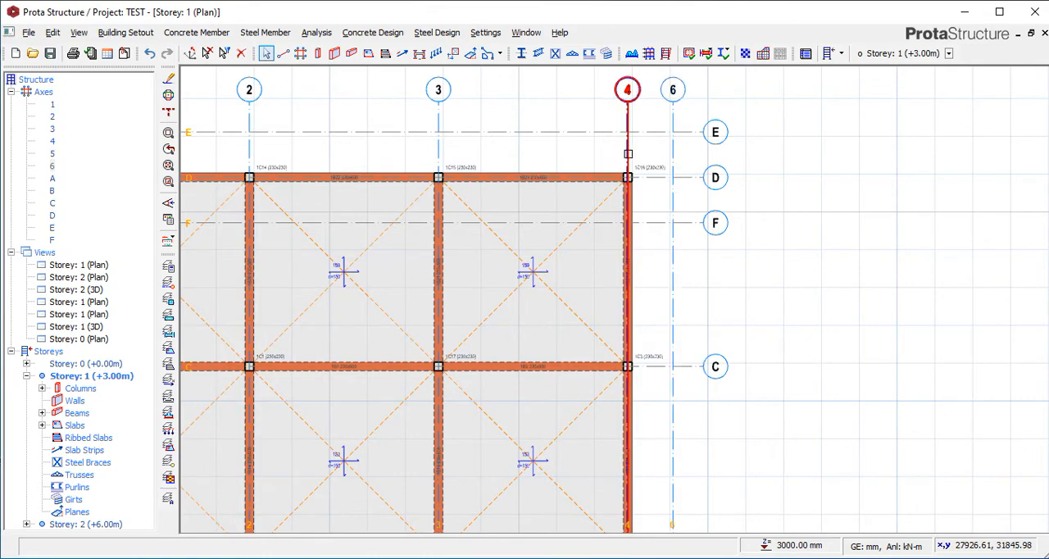
Offset axis 4 by -1200 mm, placing the new axis between 3 and 4.
{"action": "right_click", "coordinate": [628, 146]}
{"action": "left_click", "coordinate": [660, 174]}
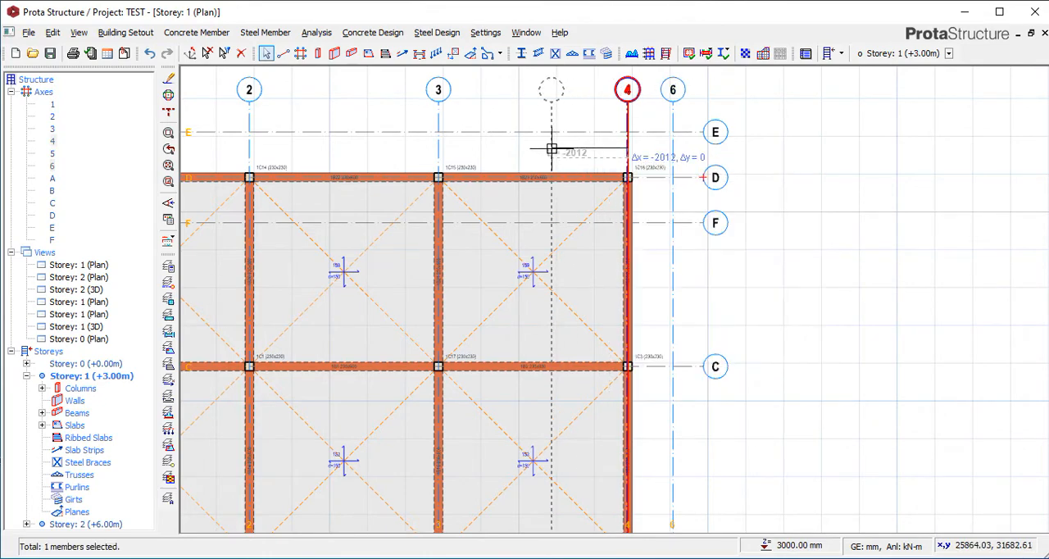
{"action": "key", "text": "Tab"}
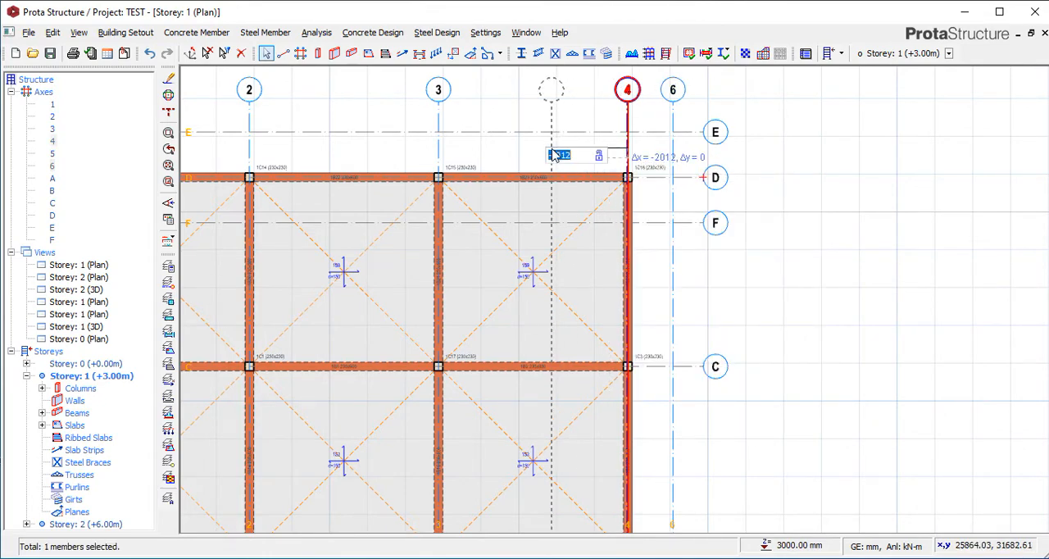
{"action": "type", "text": "-1200"}
{"action": "key", "text": "Return"}
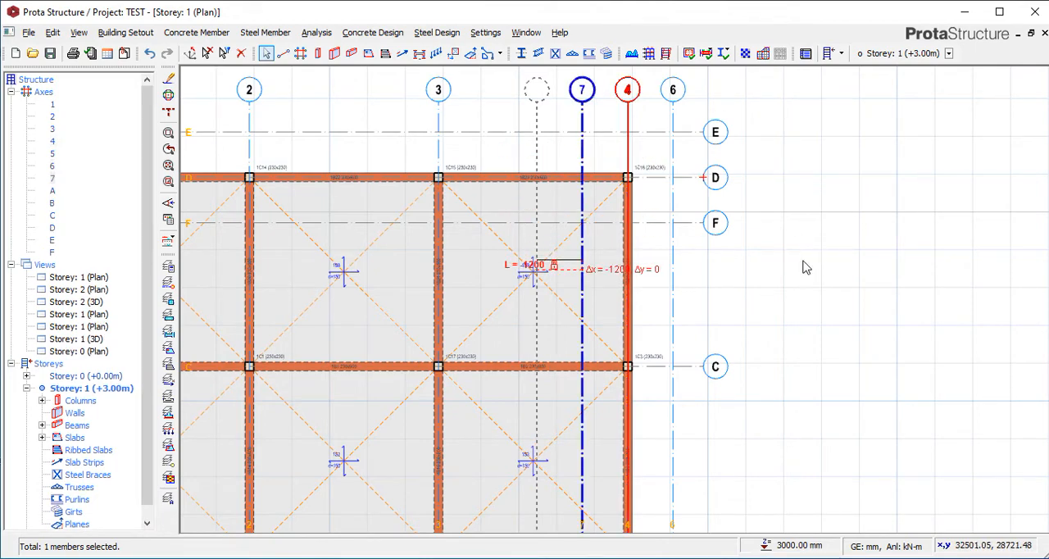
{"action": "key", "text": "Escape"}
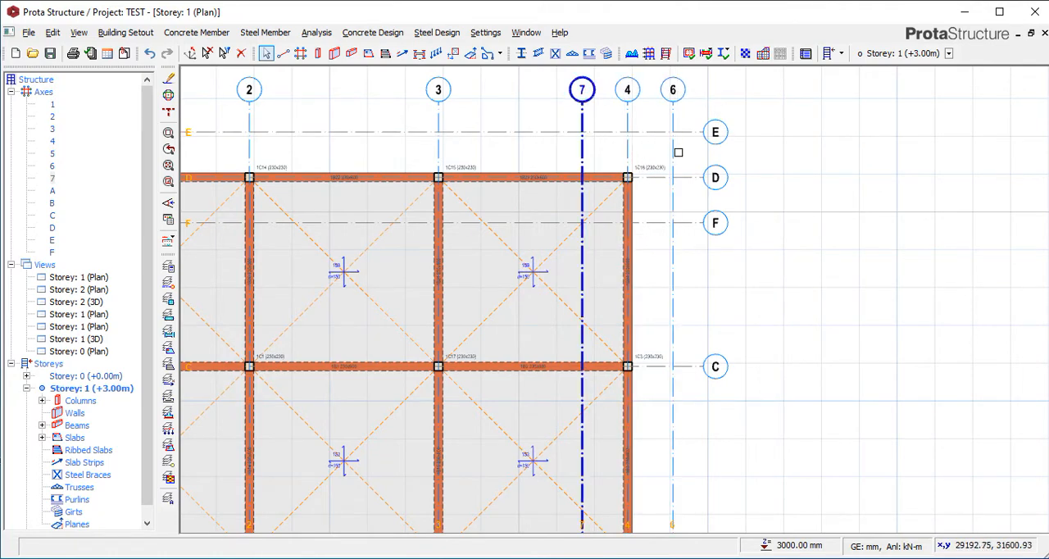
Examine the axis labels across the Storey 1 plan, especially the overlapping bubbles of axes 5 and 1.
{"action": "scroll", "coordinate": [673, 152], "scroll_direction": "down", "scroll_amount": 3}
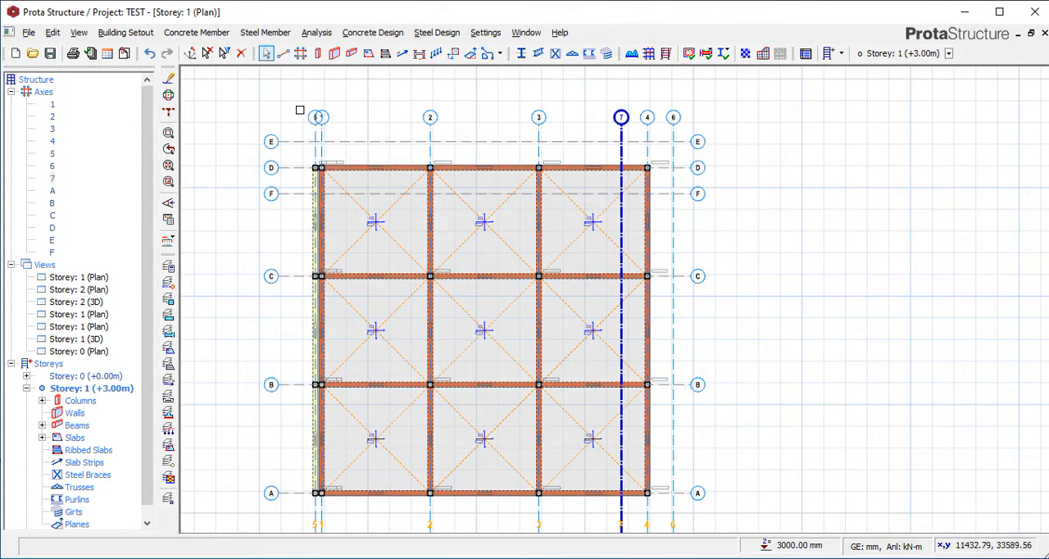
{"action": "scroll", "coordinate": [633, 121], "scroll_direction": "up", "scroll_amount": 1}
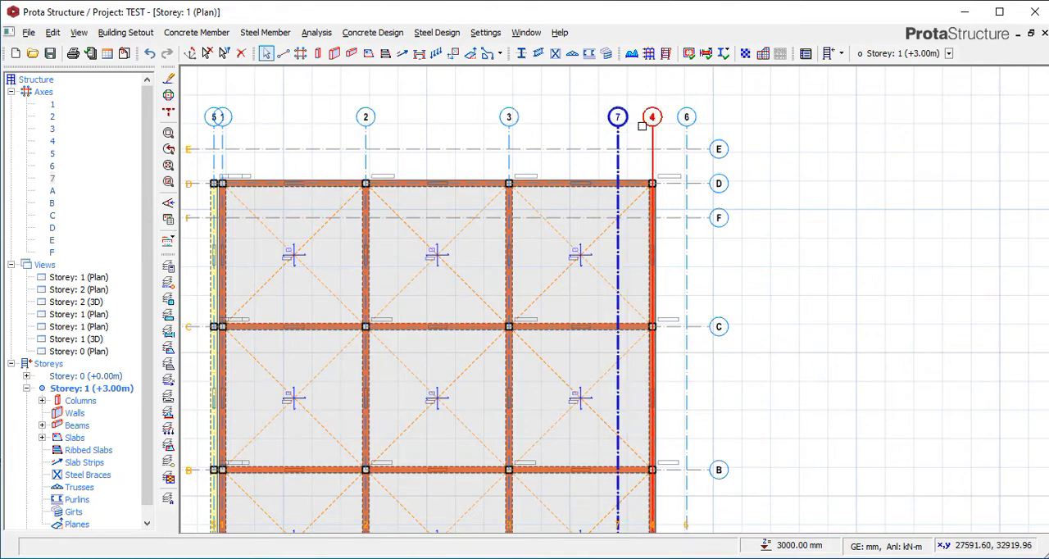
{"action": "scroll", "coordinate": [631, 120], "scroll_direction": "up", "scroll_amount": 1}
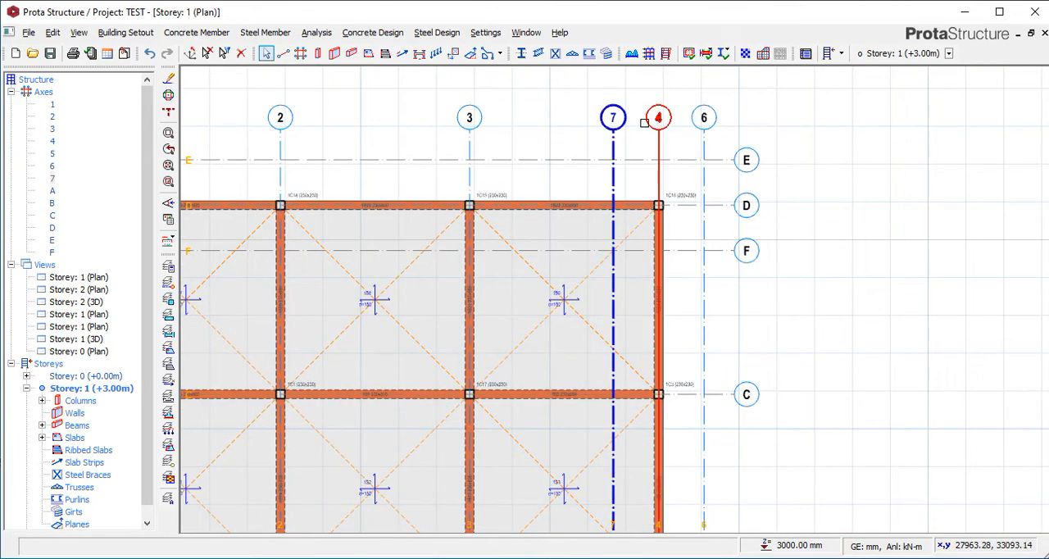
{"action": "scroll", "coordinate": [620, 119], "scroll_direction": "down", "scroll_amount": 1}
{"action": "scroll", "coordinate": [338, 125], "scroll_direction": "up", "scroll_amount": 2}
{"action": "scroll", "coordinate": [338, 126], "scroll_direction": "up", "scroll_amount": 2}
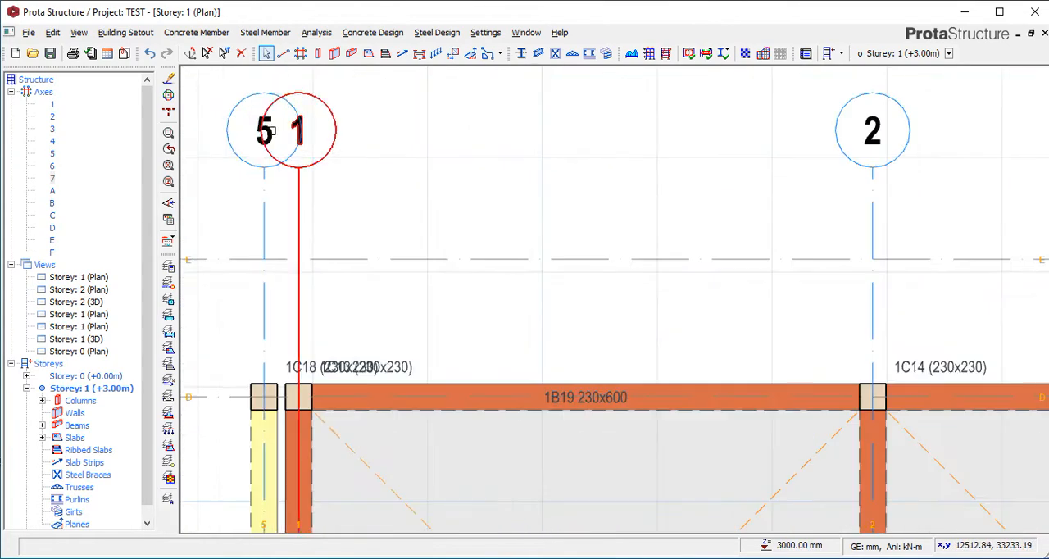
{"action": "scroll", "coordinate": [363, 122], "scroll_direction": "down", "scroll_amount": 1}
{"action": "scroll", "coordinate": [332, 134], "scroll_direction": "down", "scroll_amount": 2}
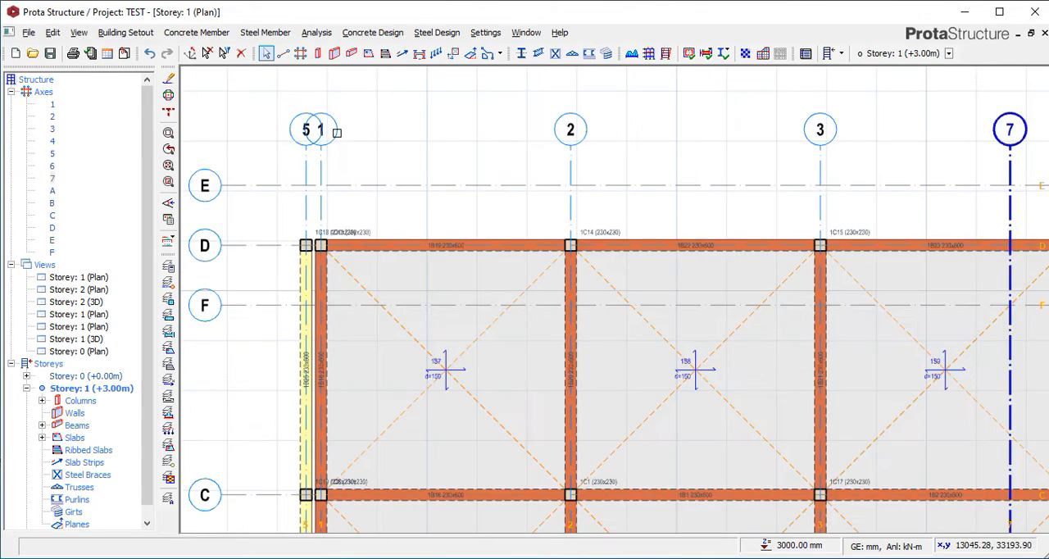
{"action": "scroll", "coordinate": [508, 141], "scroll_direction": "down", "scroll_amount": 1}
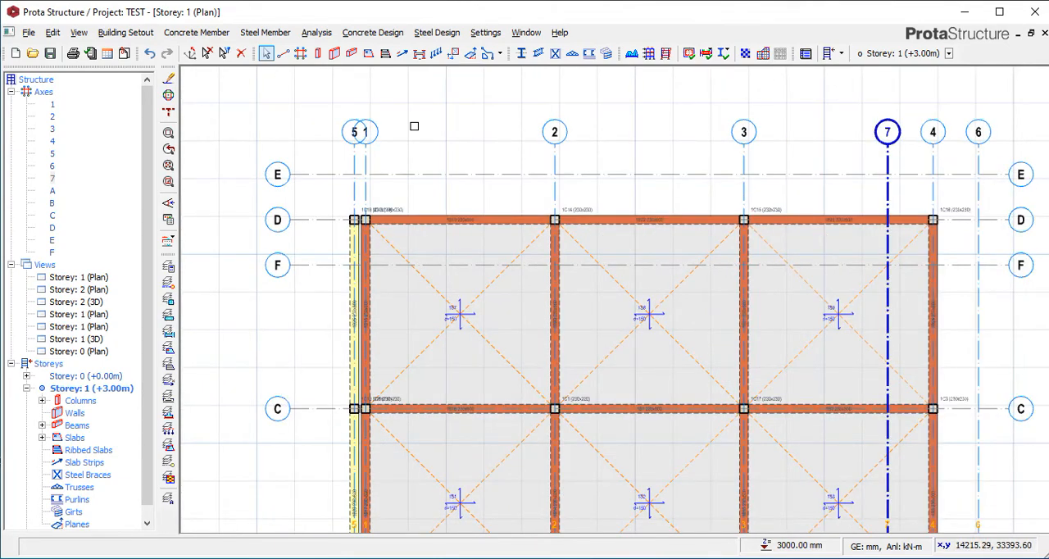
{"action": "scroll", "coordinate": [360, 133], "scroll_direction": "up", "scroll_amount": 1}
{"action": "scroll", "coordinate": [359, 129], "scroll_direction": "up", "scroll_amount": 1}
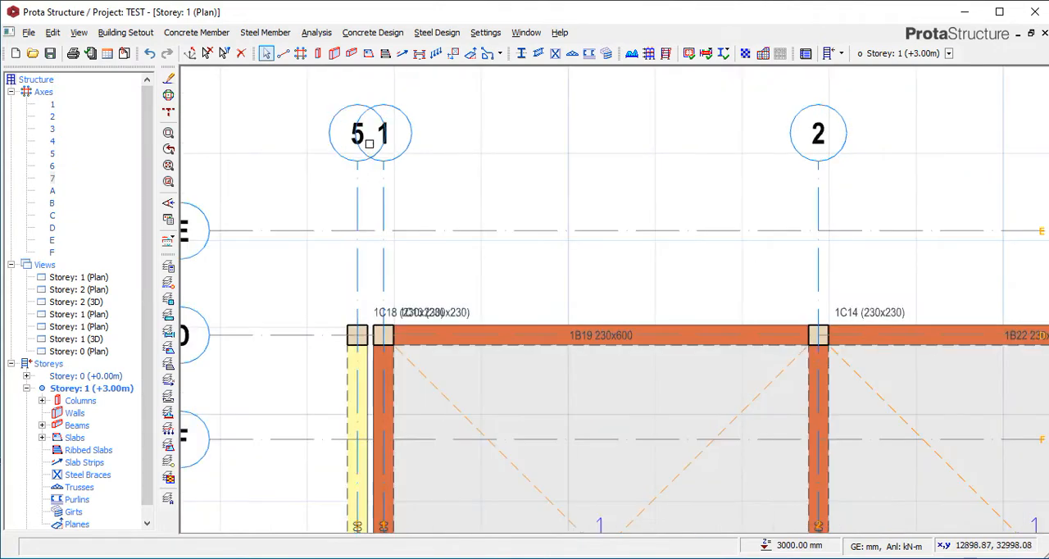
{"action": "scroll", "coordinate": [355, 123], "scroll_direction": "down", "scroll_amount": 1}
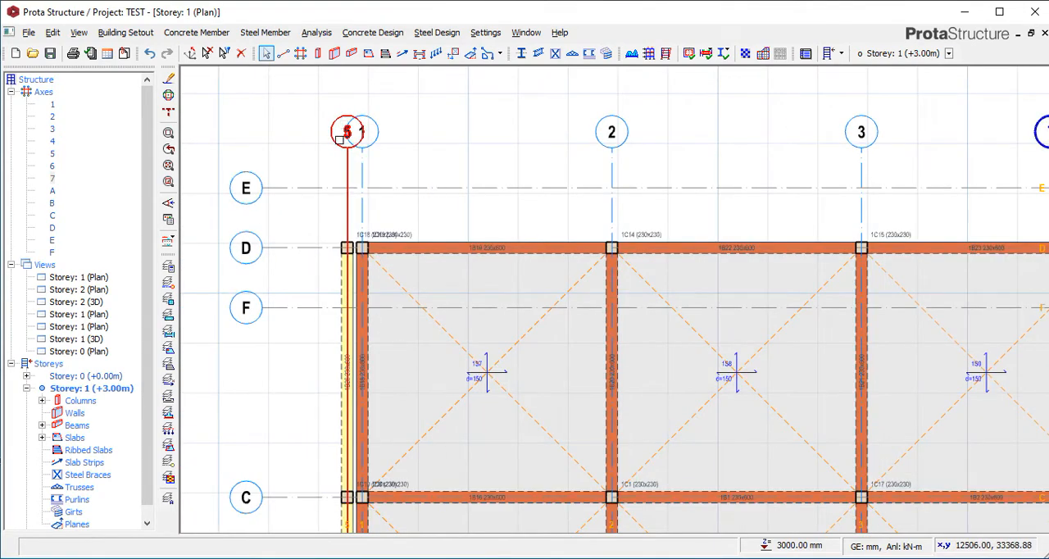
{"action": "scroll", "coordinate": [340, 122], "scroll_direction": "up", "scroll_amount": 1}
{"action": "scroll", "coordinate": [343, 125], "scroll_direction": "down", "scroll_amount": 1}
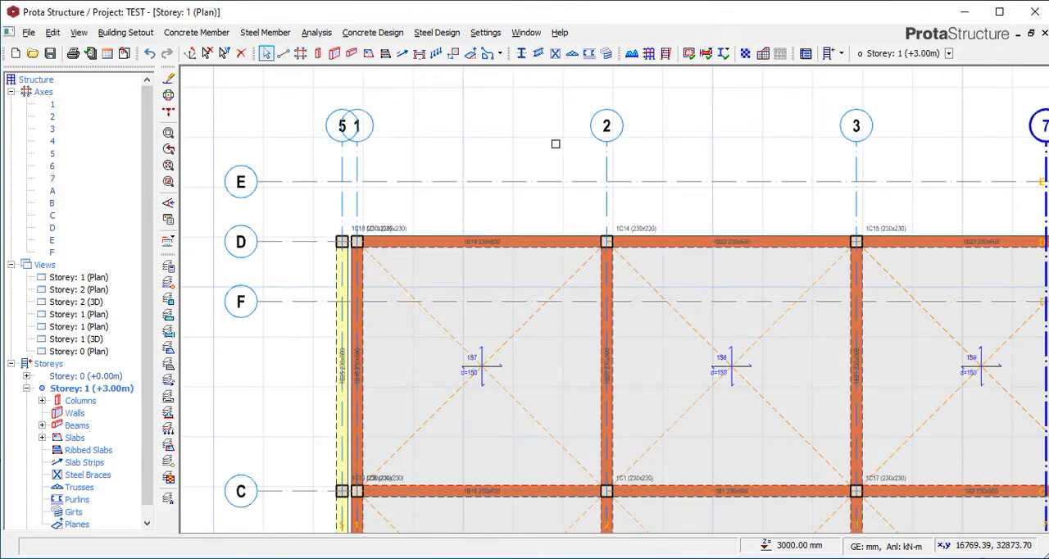
Change the label of axis 5, beside axis 1, to 1a.
{"action": "scroll", "coordinate": [343, 131], "scroll_direction": "up", "scroll_amount": 1}
{"action": "scroll", "coordinate": [342, 131], "scroll_direction": "up", "scroll_amount": 1}
{"action": "left_click", "coordinate": [336, 131]}
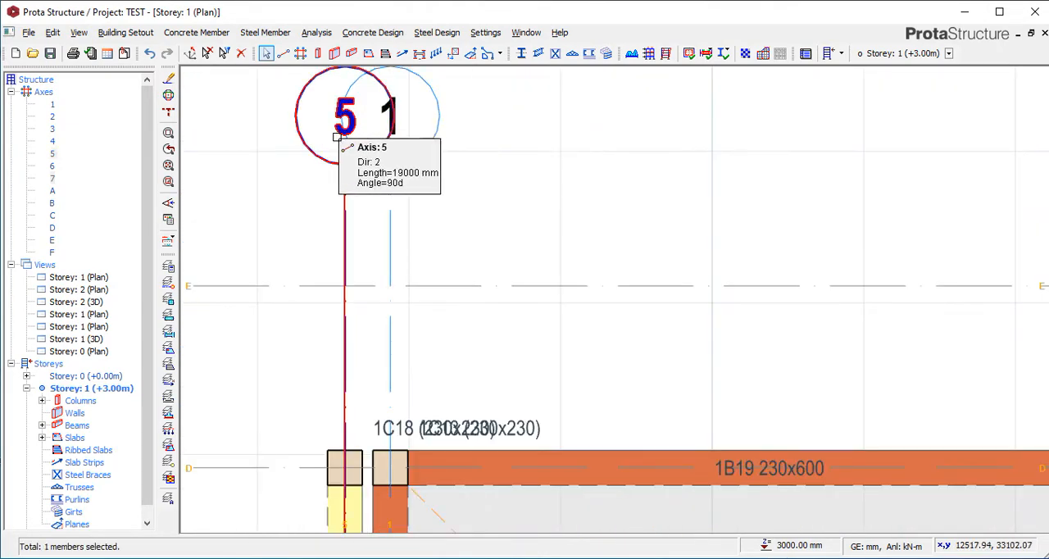
{"action": "right_click", "coordinate": [335, 131]}
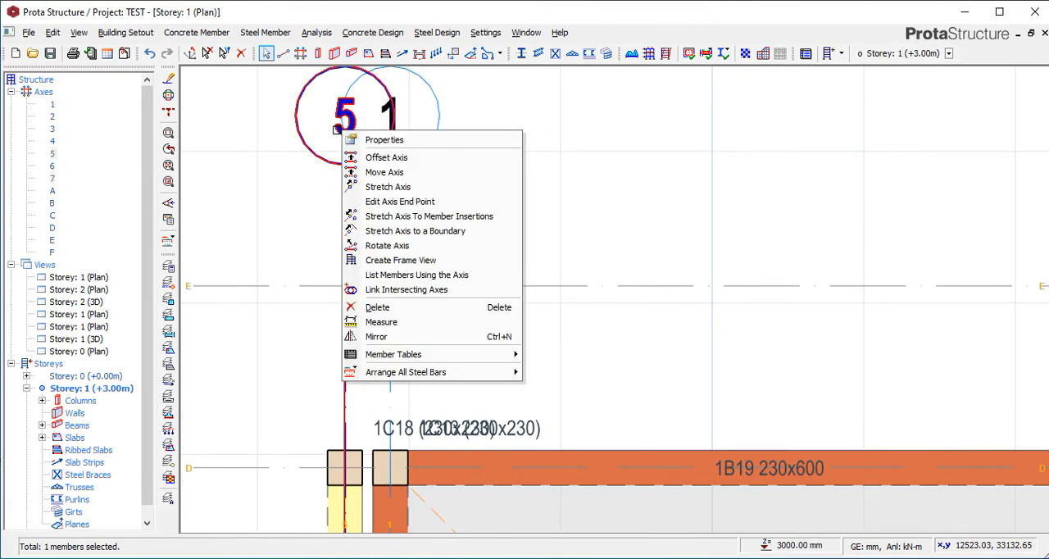
{"action": "left_click", "coordinate": [336, 122]}
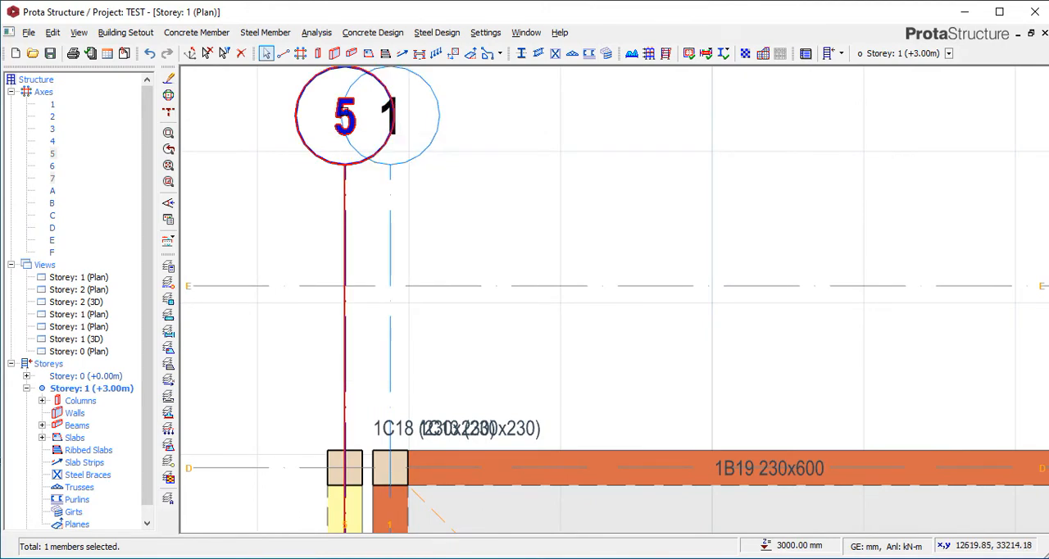
{"action": "right_click", "coordinate": [339, 113]}
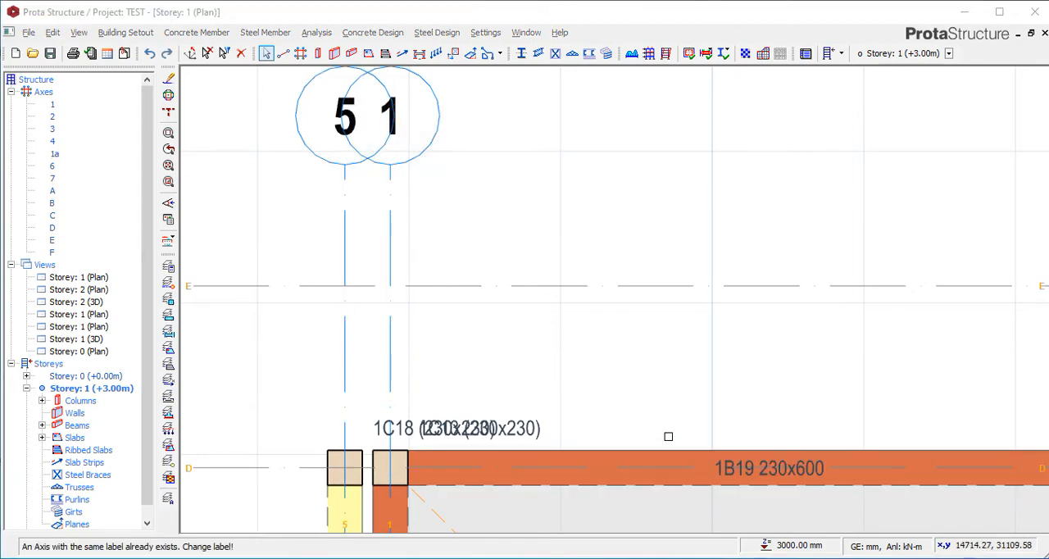
Check the labels of the two closely spaced axes beside axis 2 and select axis 1 to identify it.
{"action": "scroll", "coordinate": [434, 233], "scroll_direction": "down", "scroll_amount": 5}
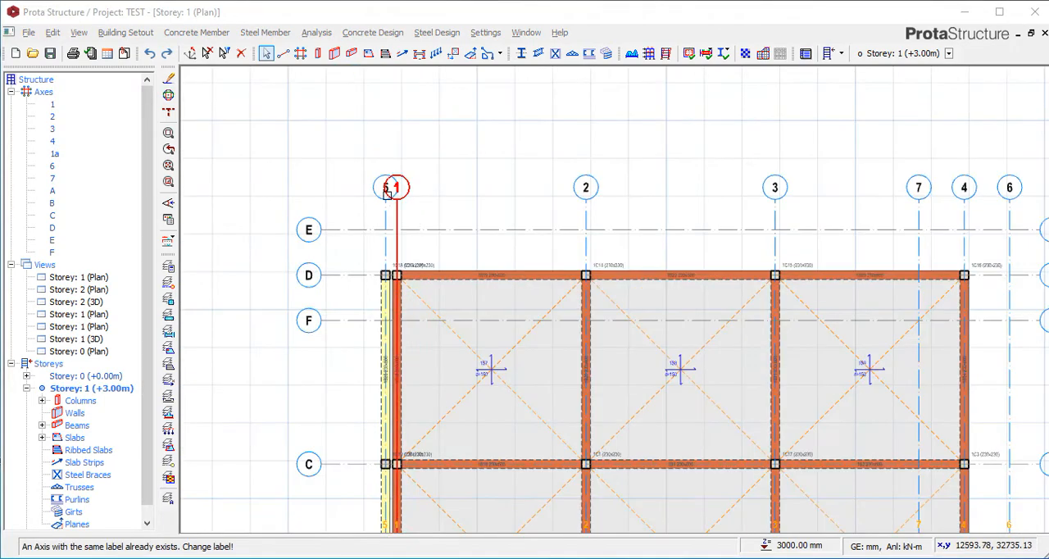
{"action": "scroll", "coordinate": [690, 221], "scroll_direction": "down", "scroll_amount": 3}
{"action": "scroll", "coordinate": [805, 227], "scroll_direction": "up", "scroll_amount": 4}
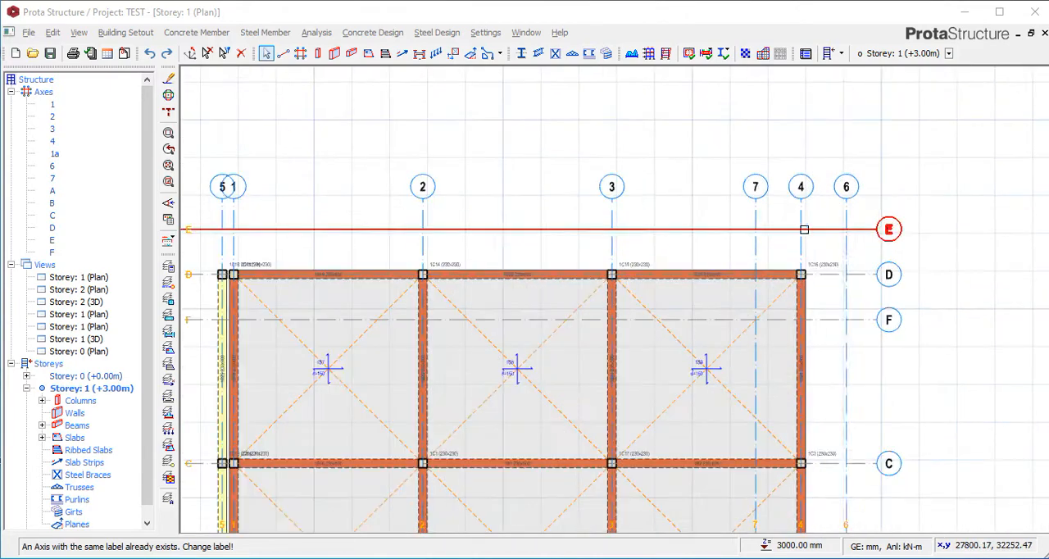
{"action": "scroll", "coordinate": [771, 197], "scroll_direction": "down", "scroll_amount": 1}
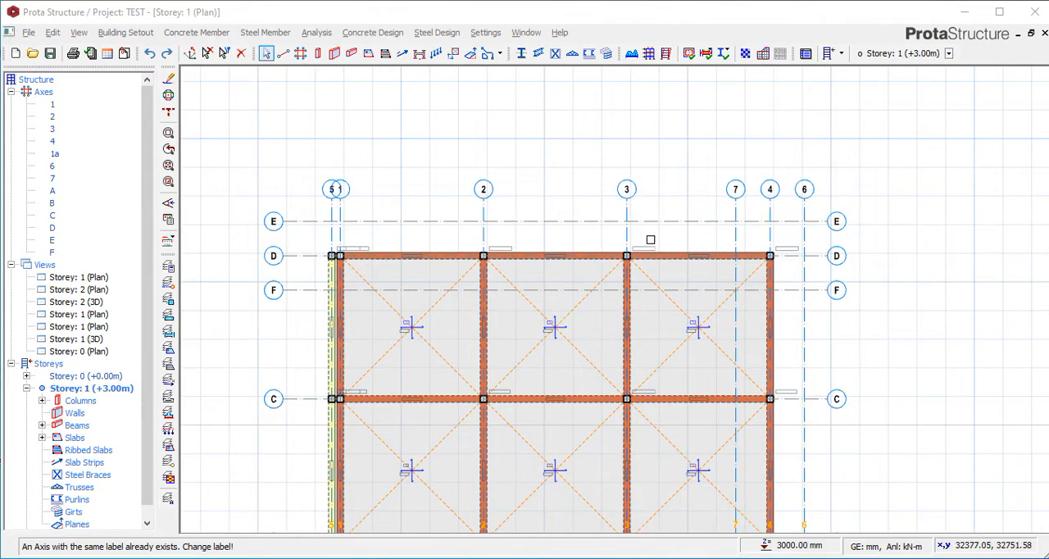
{"action": "scroll", "coordinate": [395, 219], "scroll_direction": "up", "scroll_amount": 4}
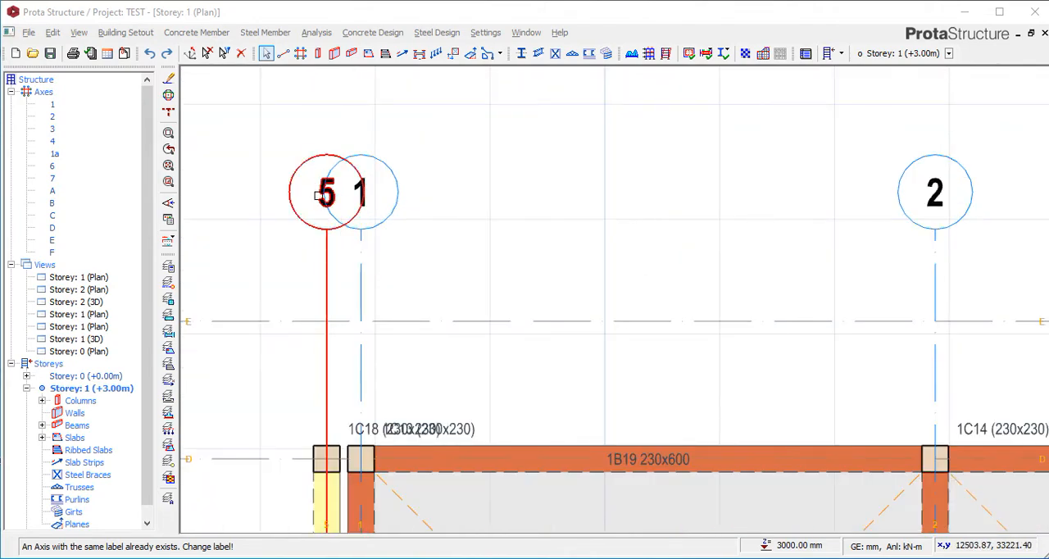
{"action": "scroll", "coordinate": [320, 190], "scroll_direction": "up", "scroll_amount": 1}
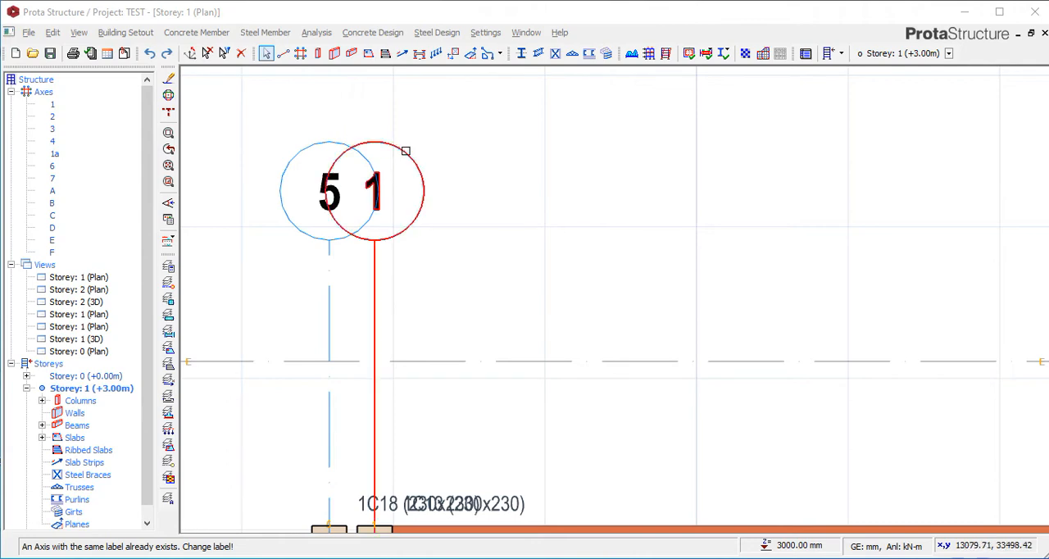
{"action": "left_click", "coordinate": [393, 172]}
{"action": "scroll", "coordinate": [394, 174], "scroll_direction": "down", "scroll_amount": 3}
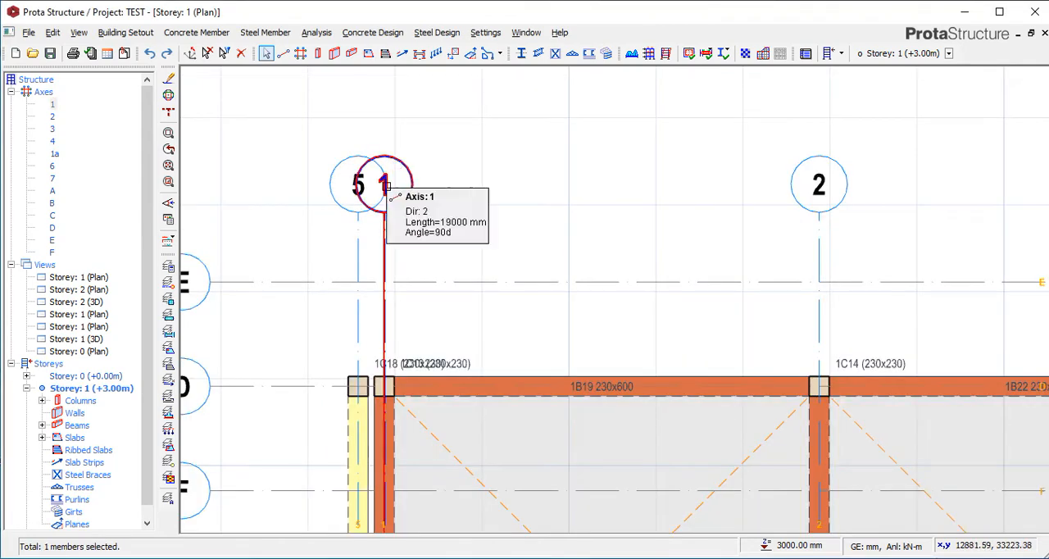
{"action": "scroll", "coordinate": [328, 192], "scroll_direction": "up", "scroll_amount": 2}
{"action": "scroll", "coordinate": [354, 188], "scroll_direction": "up", "scroll_amount": 1}
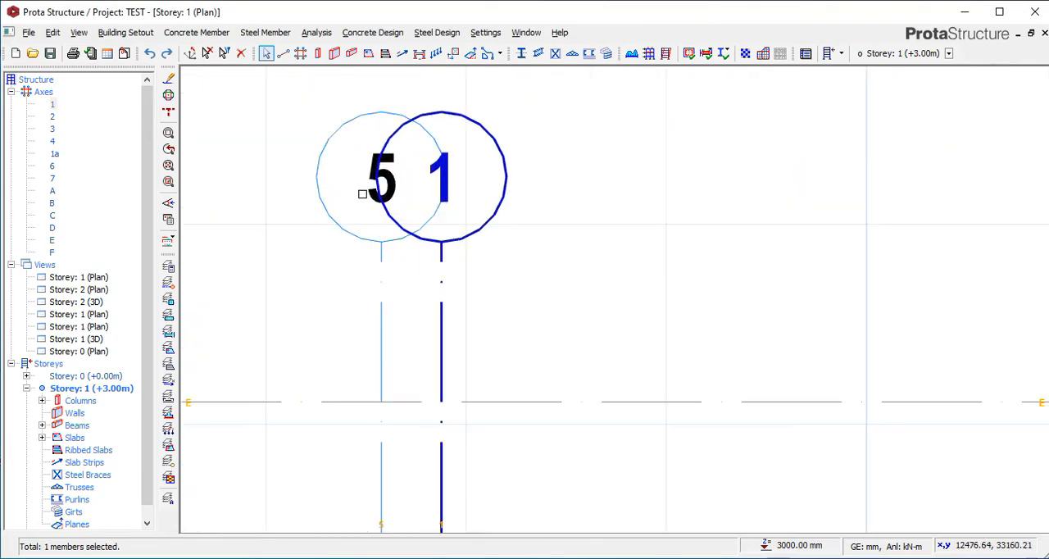
{"action": "left_click", "coordinate": [377, 194]}
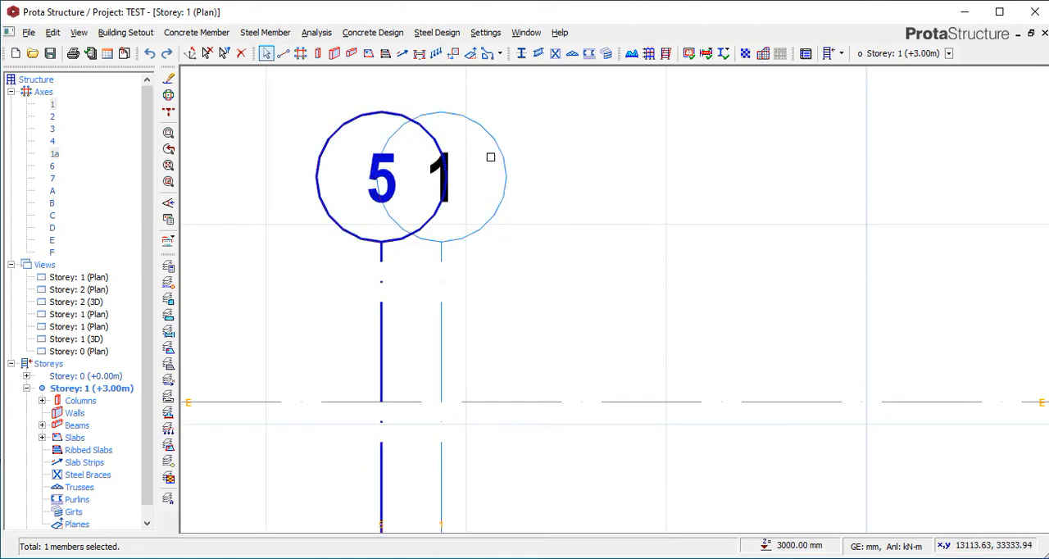
{"action": "right_click", "coordinate": [370, 167]}
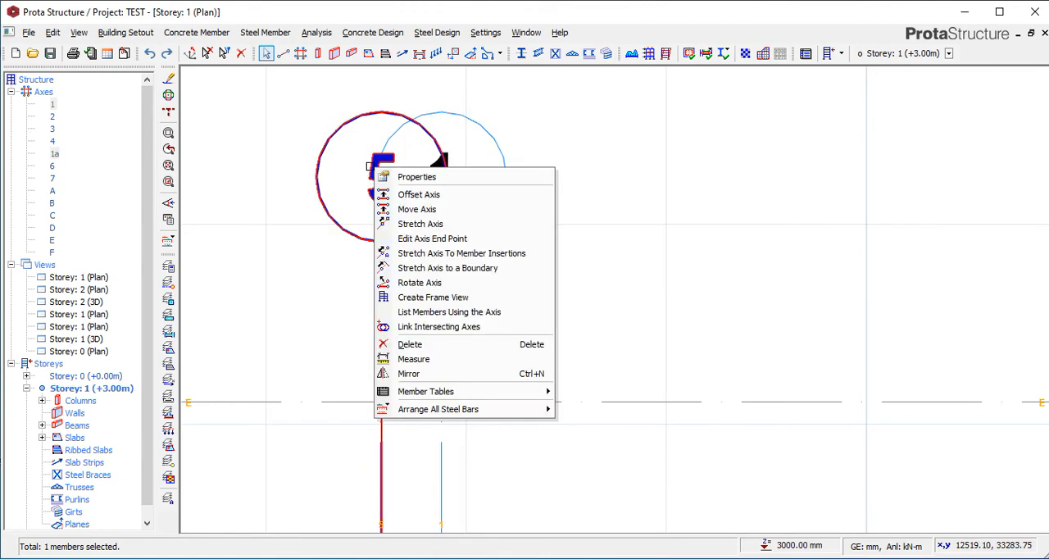
{"action": "left_click", "coordinate": [410, 175]}
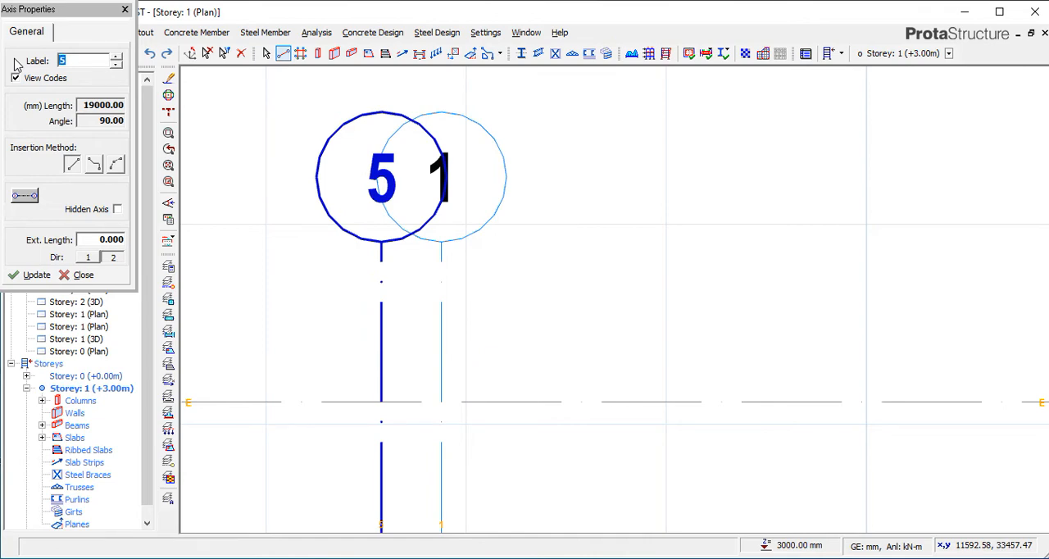
{"action": "left_click", "coordinate": [125, 9]}
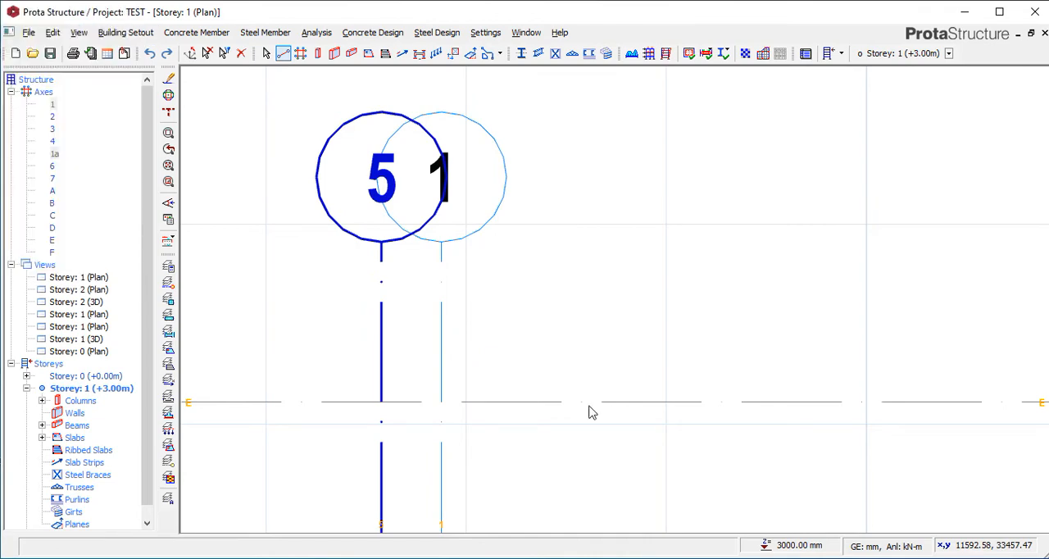
Change the label of axis 1, beside axis 5, to 1a.
{"action": "left_click", "coordinate": [434, 180]}
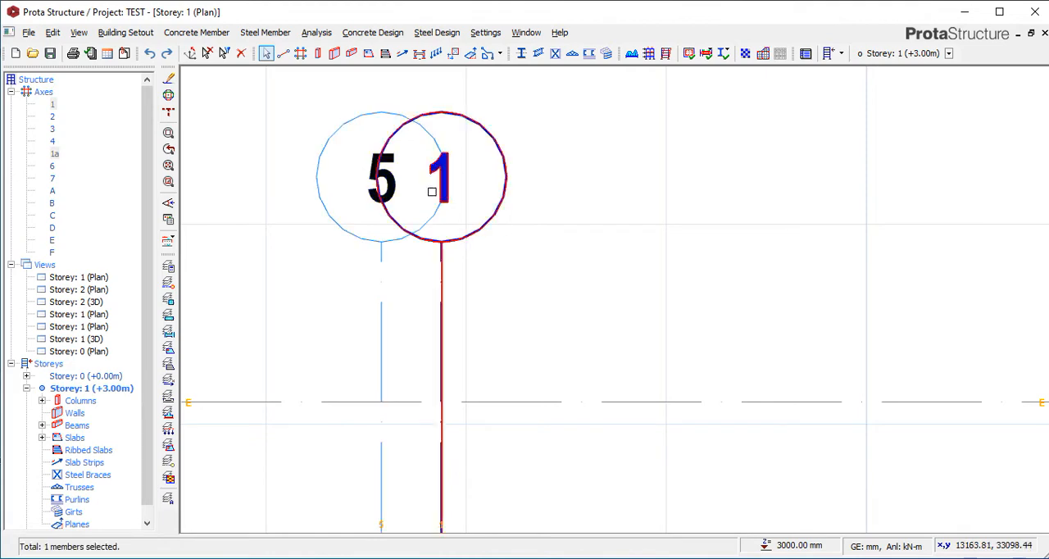
{"action": "right_click", "coordinate": [455, 165]}
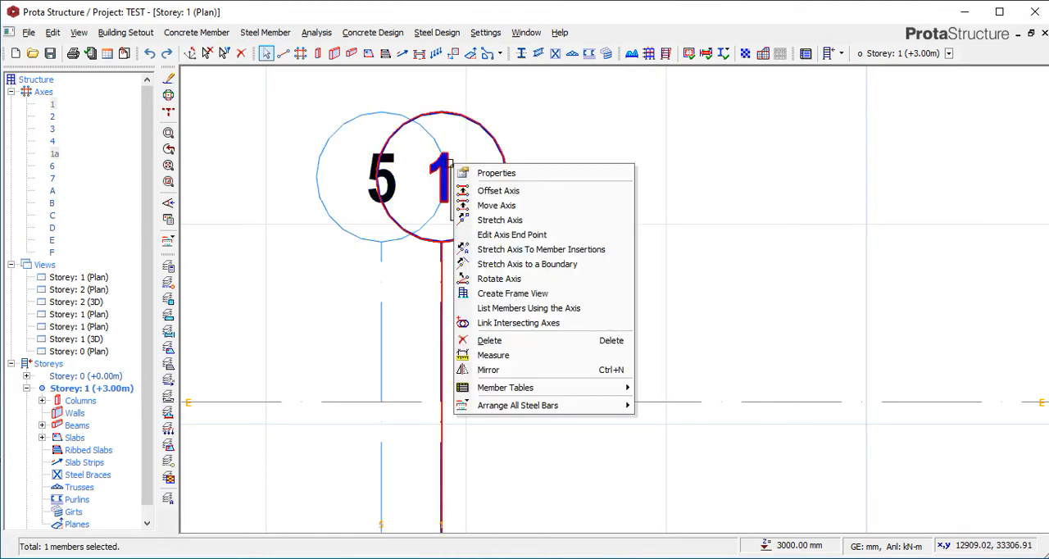
{"action": "left_click", "coordinate": [494, 174]}
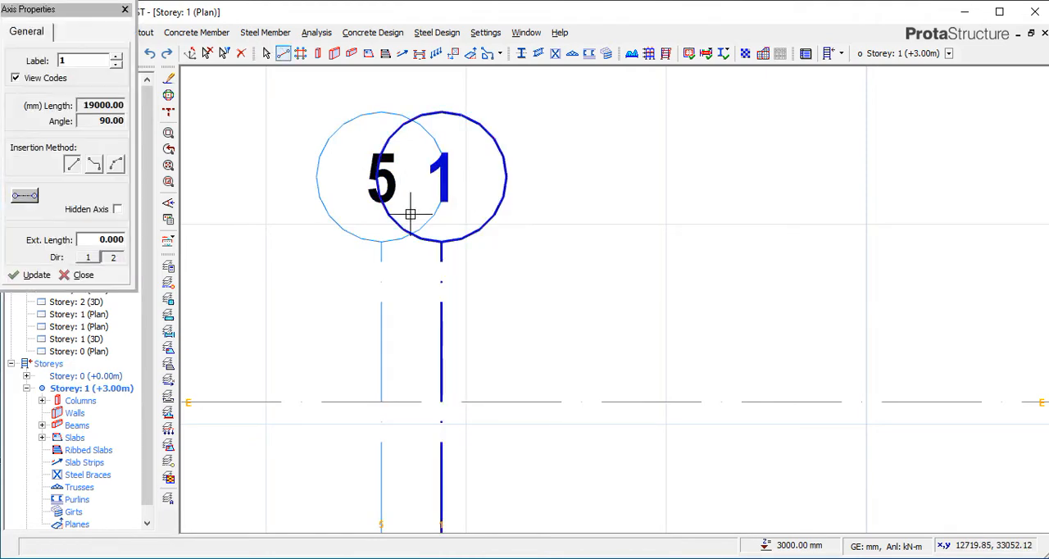
{"action": "left_click", "coordinate": [70, 61]}
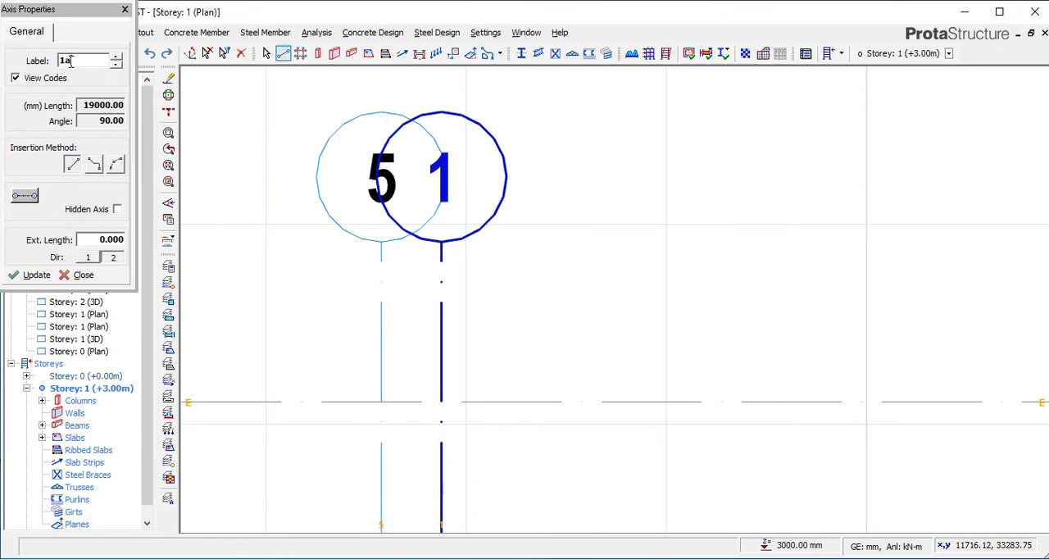
{"action": "left_click", "coordinate": [33, 275]}
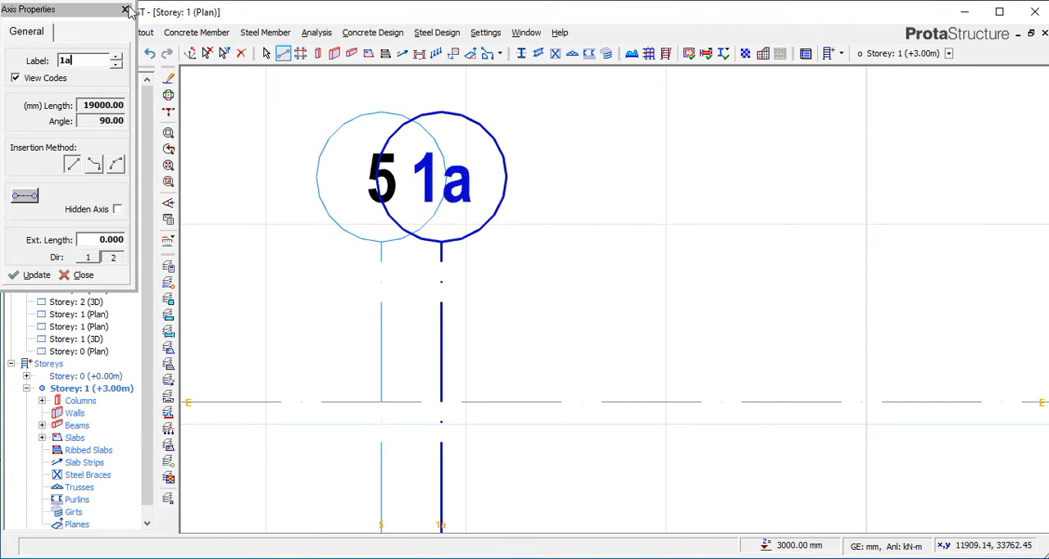
{"action": "left_click", "coordinate": [125, 9]}
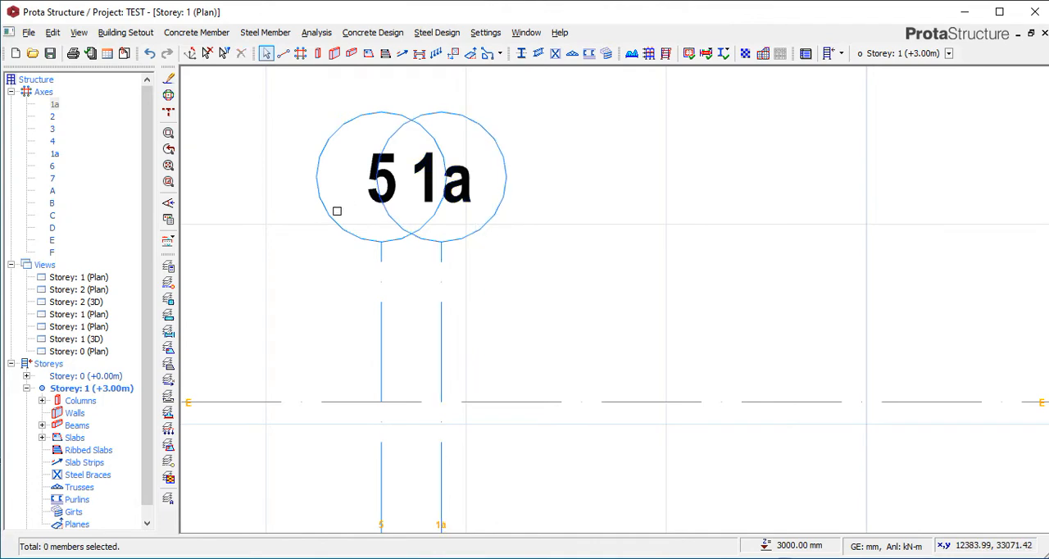
Relabel axis 5, the outer axis overlapping 1a, as 1 and check both labels on the plan.
{"action": "left_click", "coordinate": [343, 208]}
{"action": "right_click", "coordinate": [352, 197]}
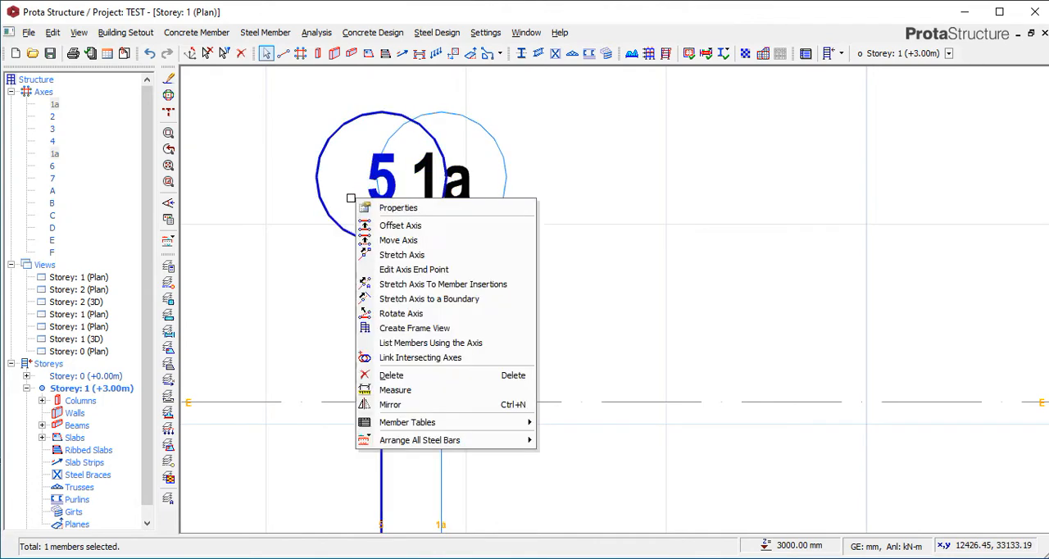
{"action": "left_click", "coordinate": [423, 210]}
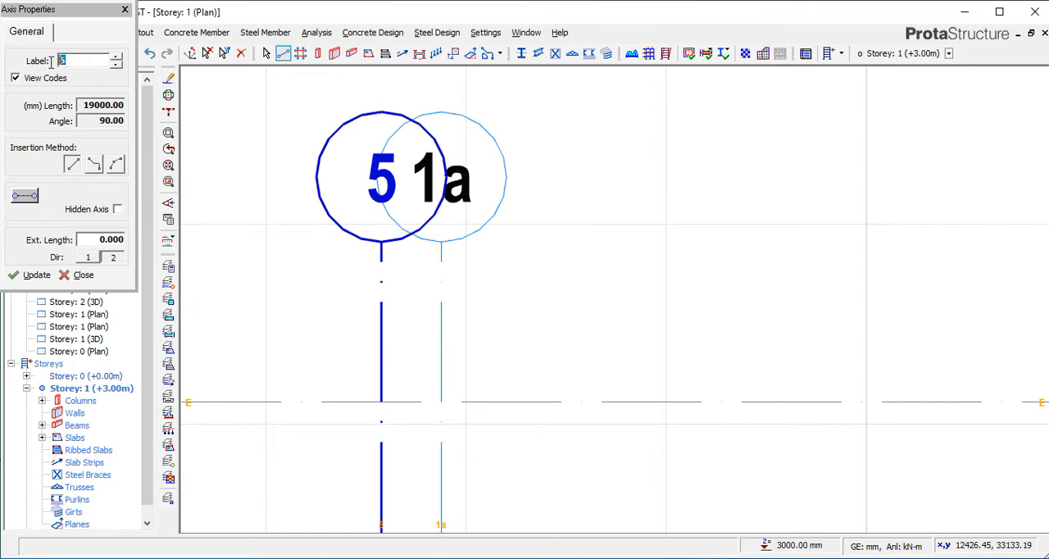
{"action": "left_click", "coordinate": [25, 277]}
{"action": "scroll", "coordinate": [418, 145], "scroll_direction": "down", "scroll_amount": 3}
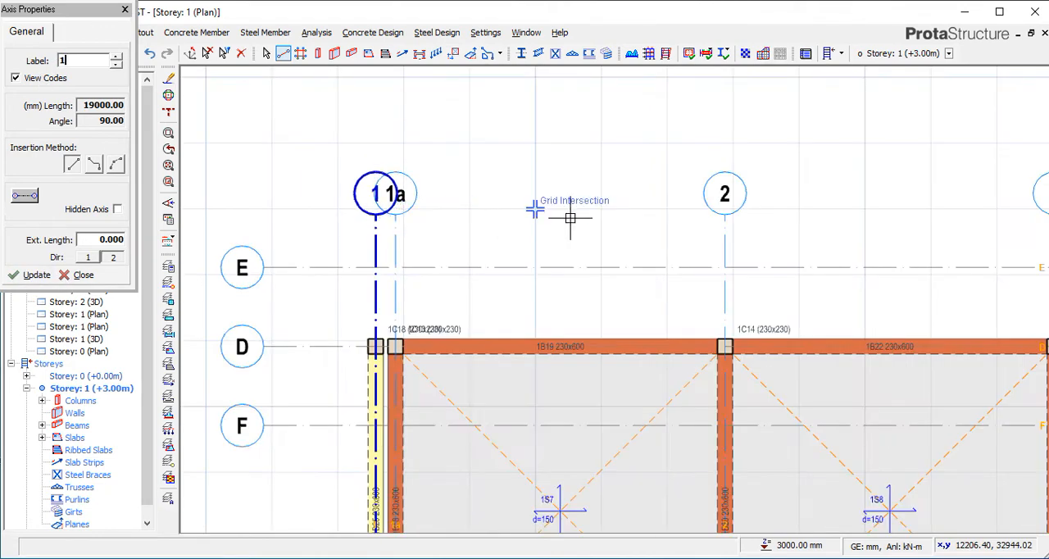
{"action": "scroll", "coordinate": [562, 218], "scroll_direction": "up", "scroll_amount": 2}
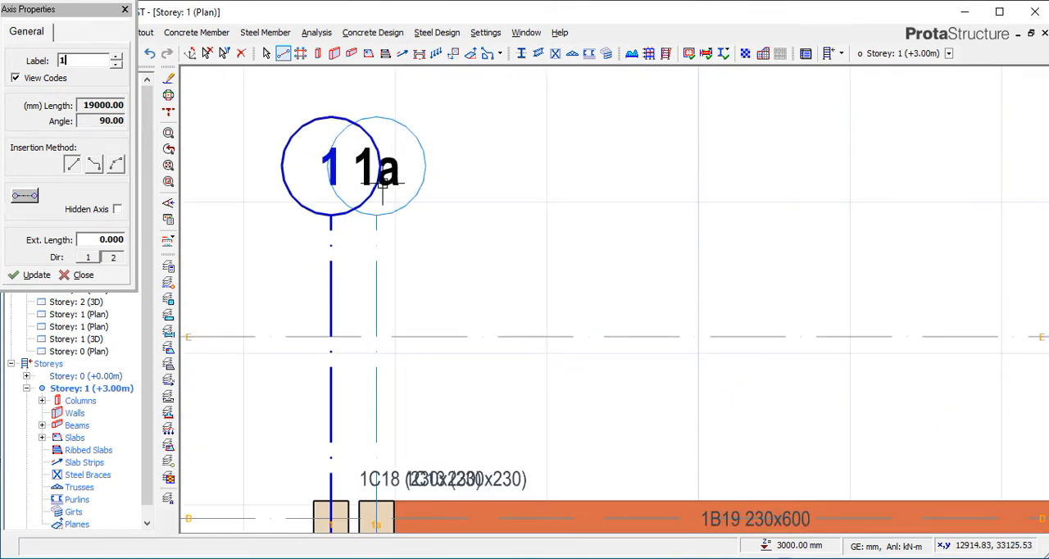
{"action": "scroll", "coordinate": [401, 205], "scroll_direction": "down", "scroll_amount": 3}
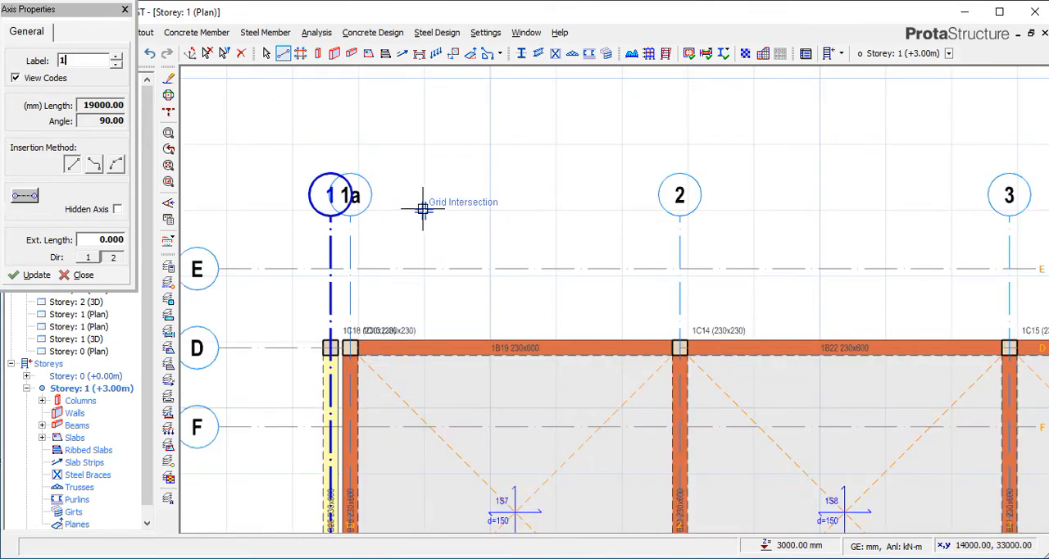
{"action": "left_click", "coordinate": [125, 10]}
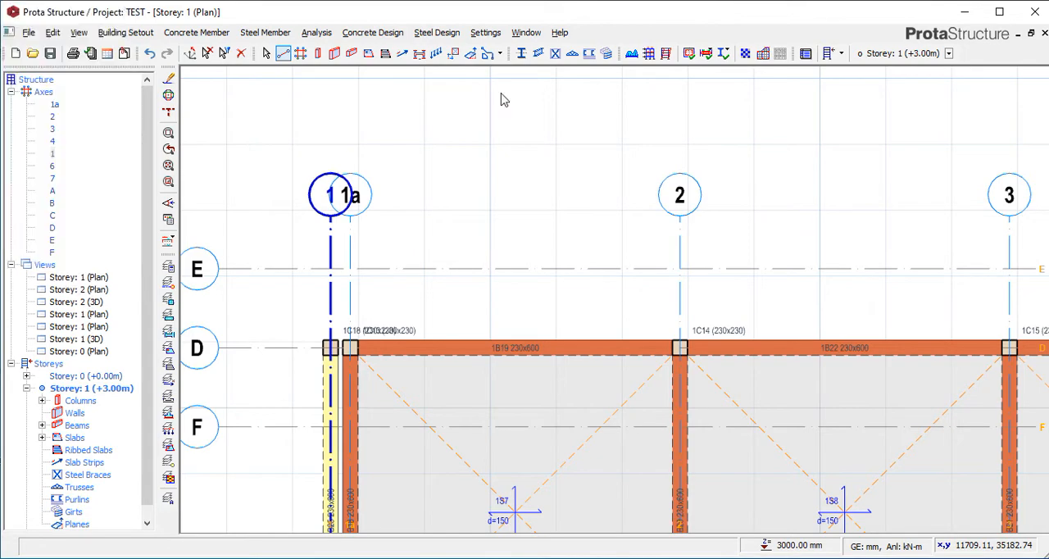
Change the label of axis 2 to 2a in its axis properties.
{"action": "scroll", "coordinate": [680, 180], "scroll_direction": "up", "scroll_amount": 1}
{"action": "left_click", "coordinate": [668, 197]}
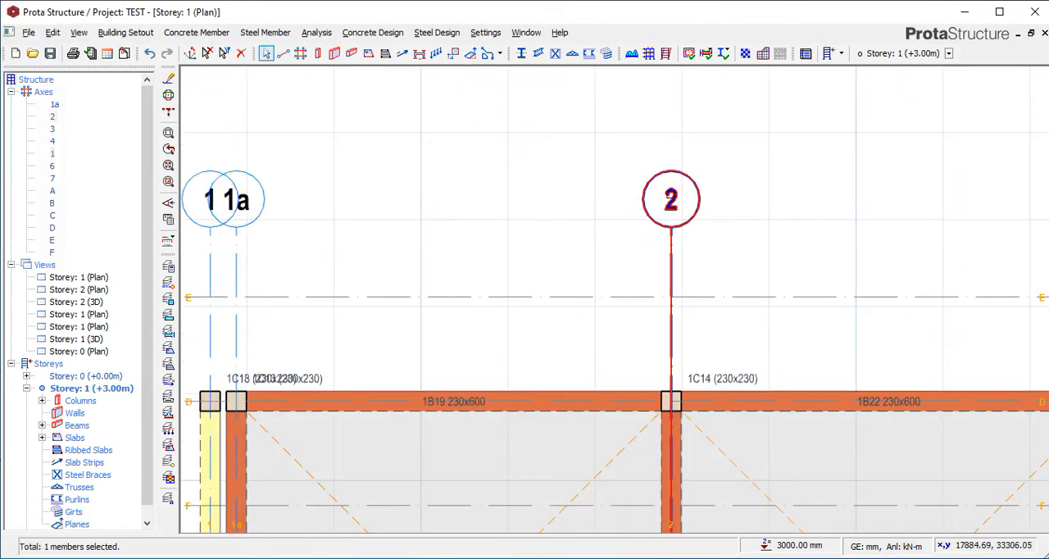
{"action": "right_click", "coordinate": [671, 198]}
{"action": "left_click", "coordinate": [713, 209]}
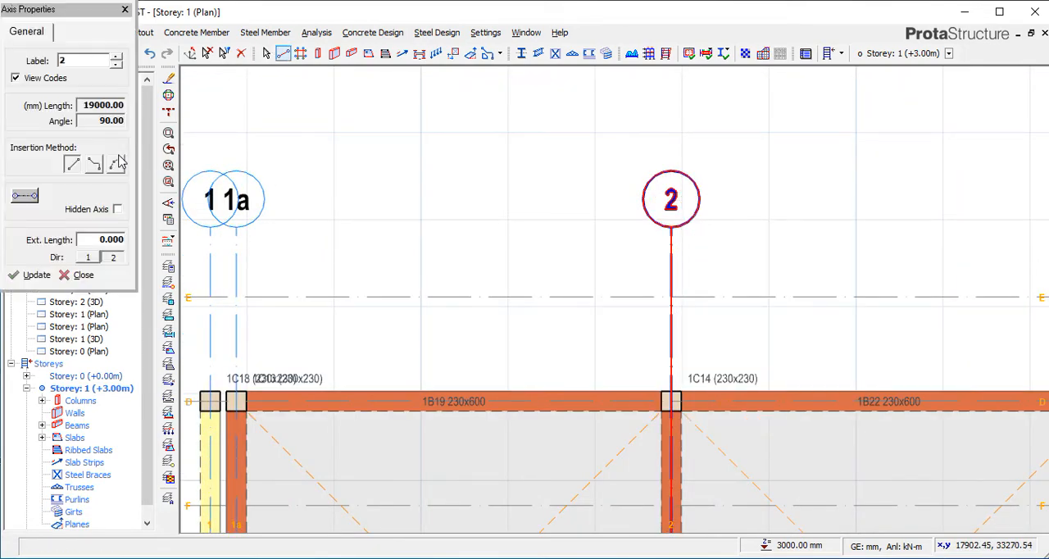
{"action": "double_click", "coordinate": [85, 62]}
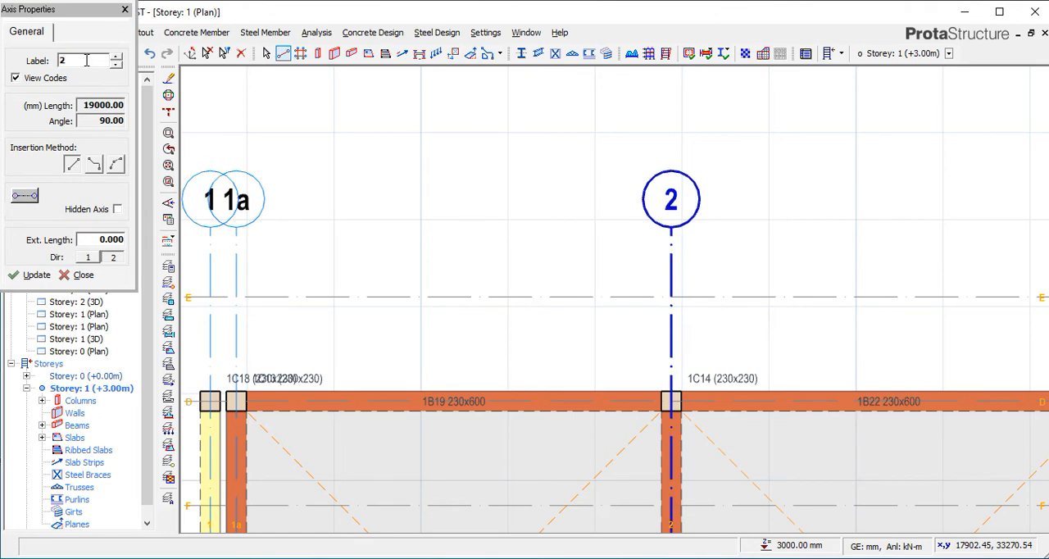
{"action": "type", "text": "2a"}
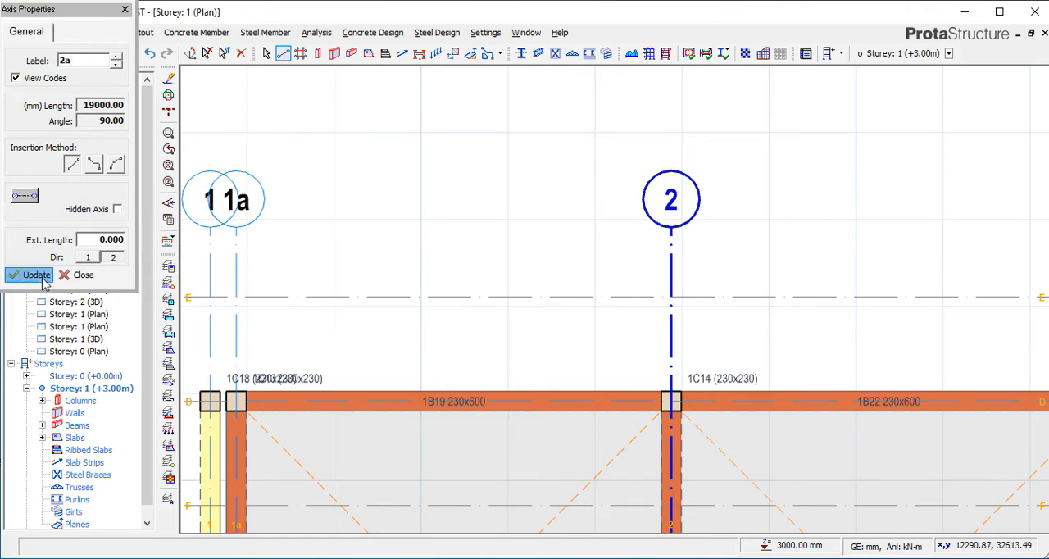
{"action": "left_click", "coordinate": [36, 274]}
{"action": "scroll", "coordinate": [492, 254], "scroll_direction": "down", "scroll_amount": 1}
{"action": "scroll", "coordinate": [514, 221], "scroll_direction": "down", "scroll_amount": 2}
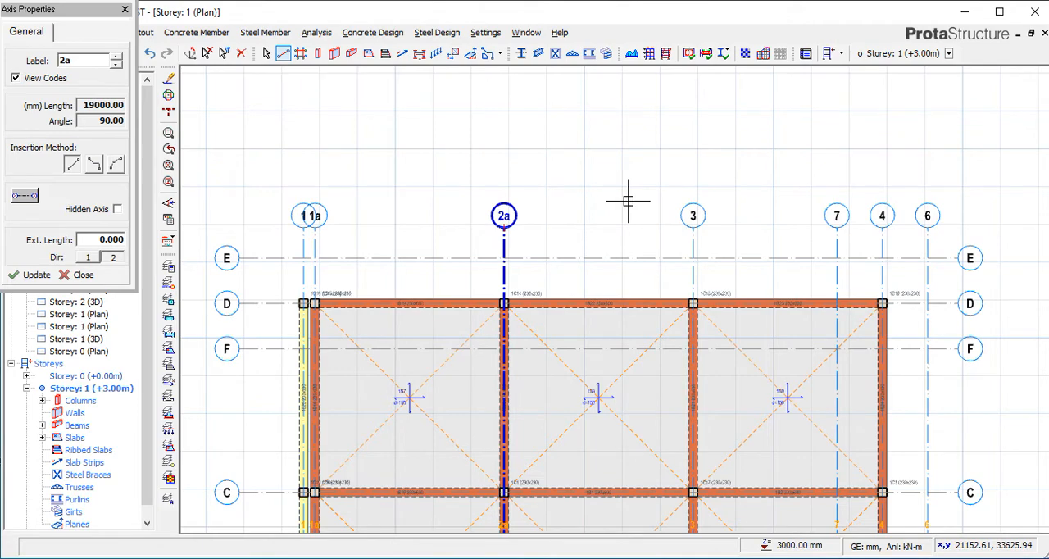
{"action": "key", "text": "Escape"}
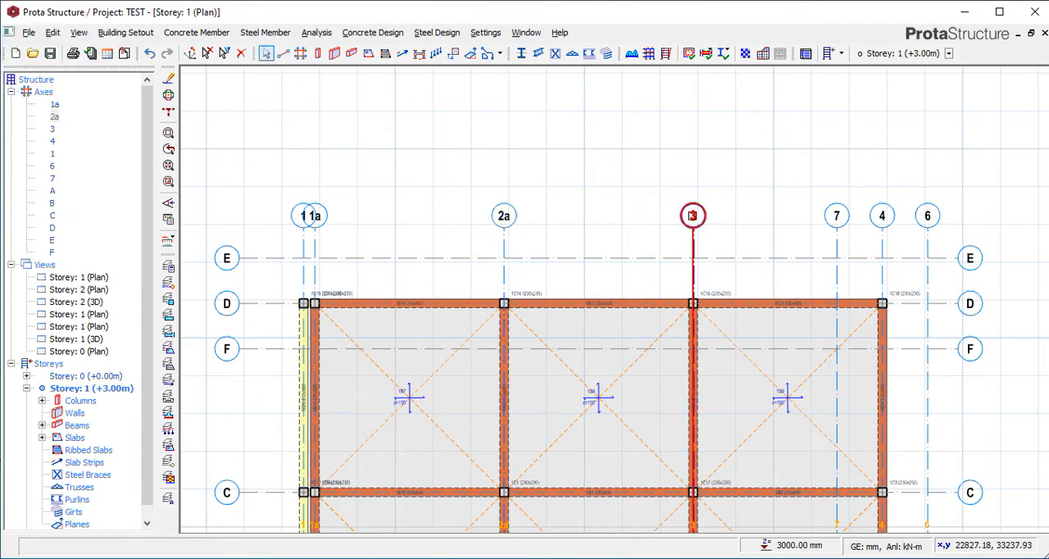
Change the label of axis 3 to 3a in its axis properties.
{"action": "right_click", "coordinate": [693, 216]}
{"action": "left_click", "coordinate": [725, 239]}
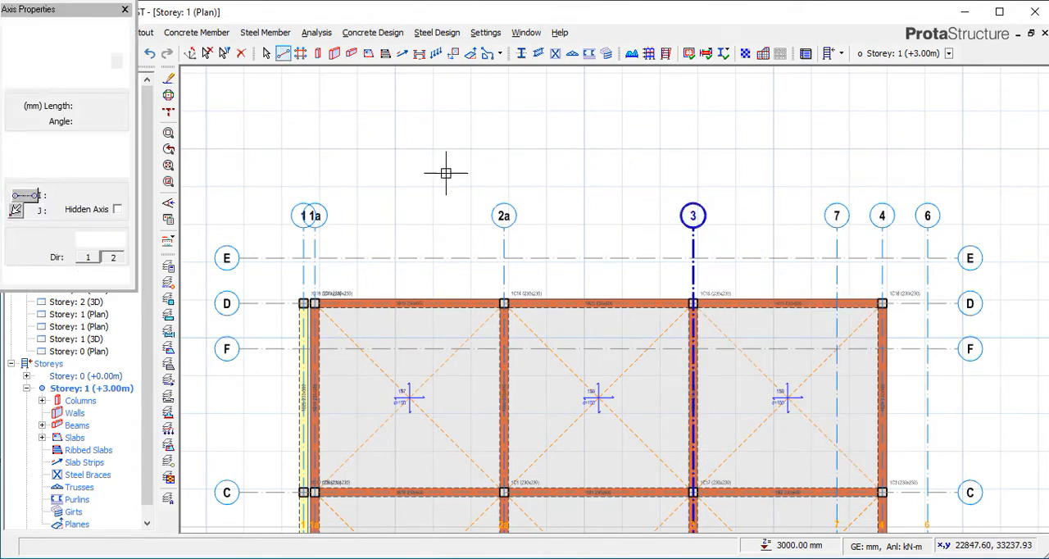
{"action": "double_click", "coordinate": [96, 65]}
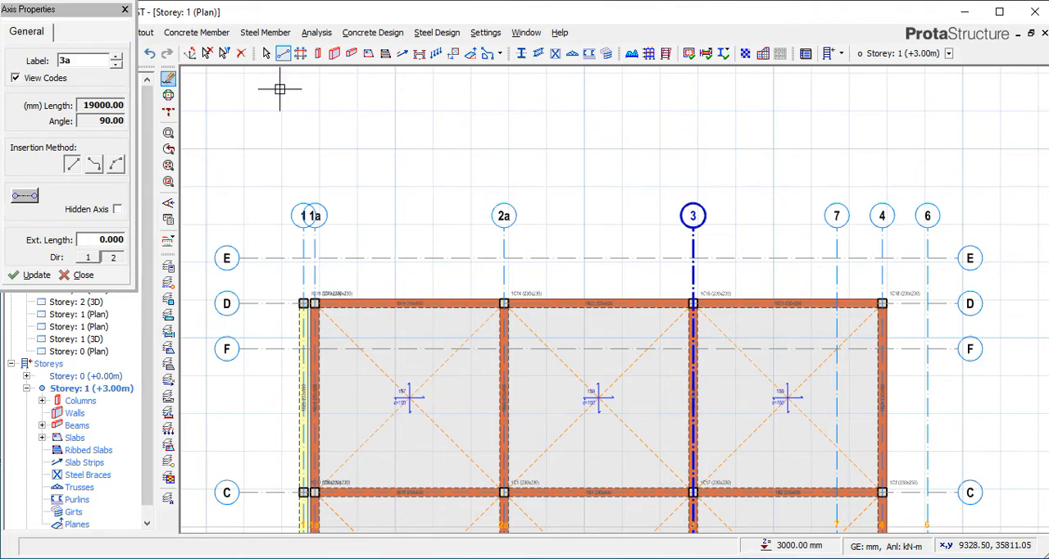
{"action": "left_click", "coordinate": [35, 277]}
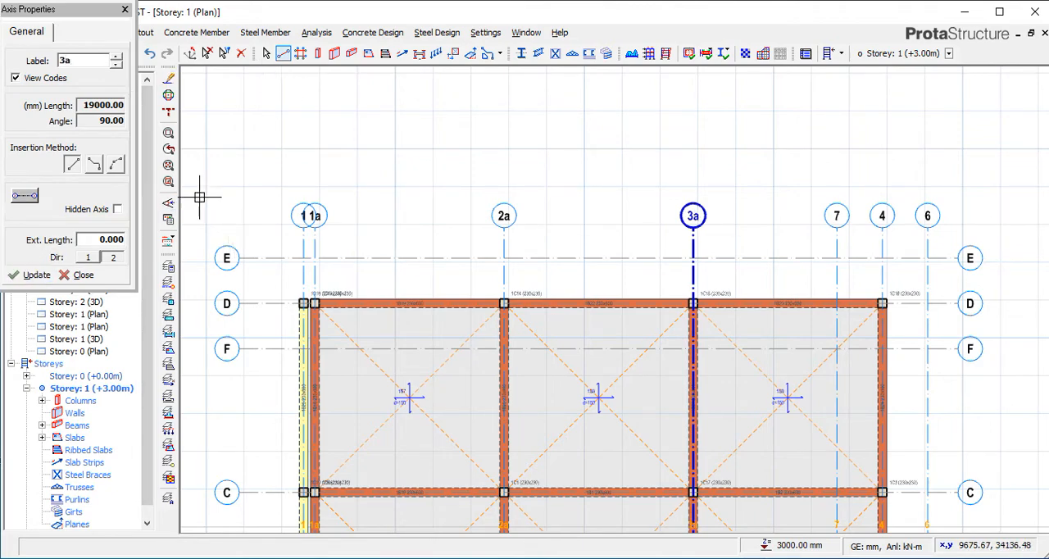
{"action": "left_click", "coordinate": [124, 9]}
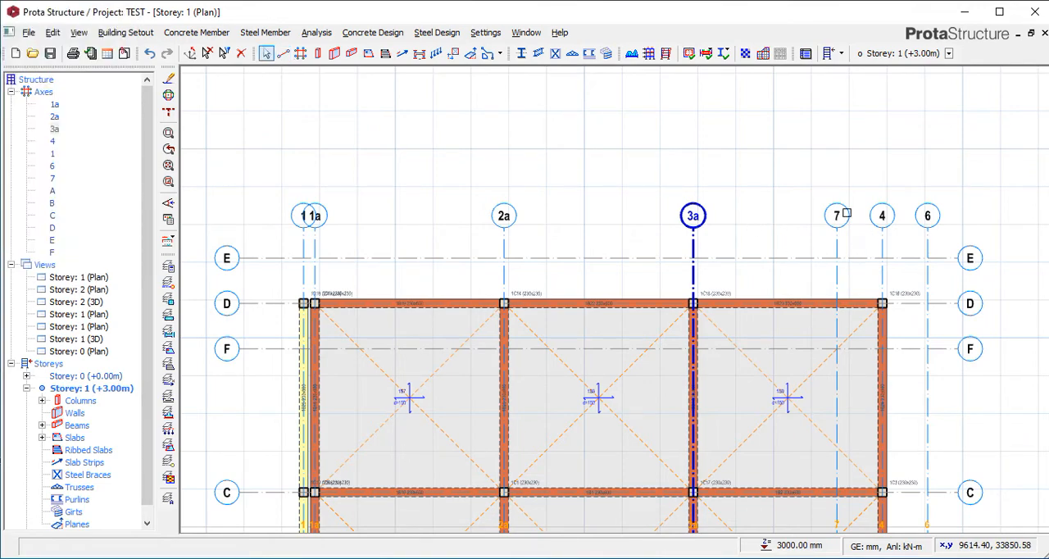
Relabel axis 7, the offset axis between 3a and 4, as 7a.
{"action": "left_click", "coordinate": [837, 215]}
{"action": "right_click", "coordinate": [845, 212]}
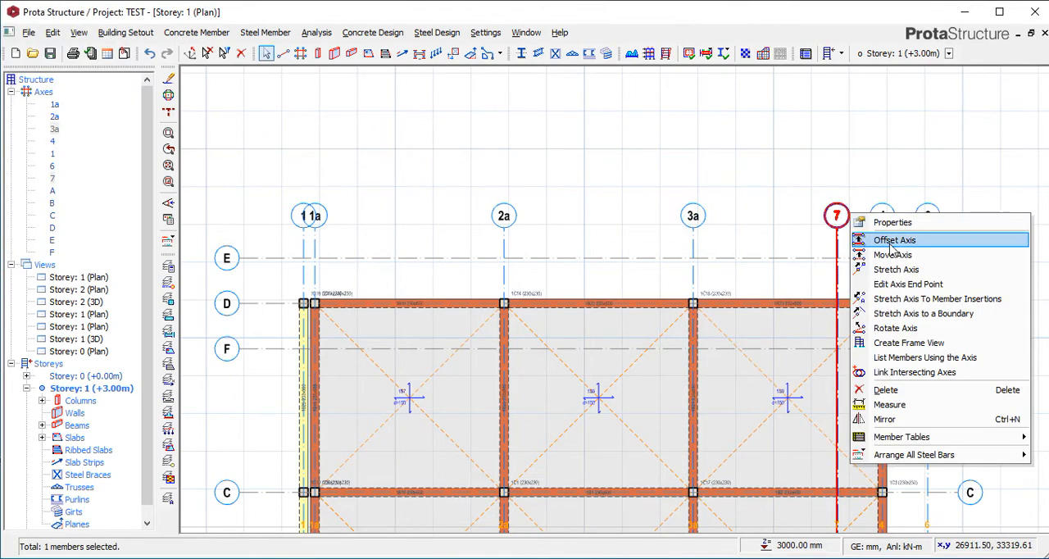
{"action": "left_click", "coordinate": [892, 222]}
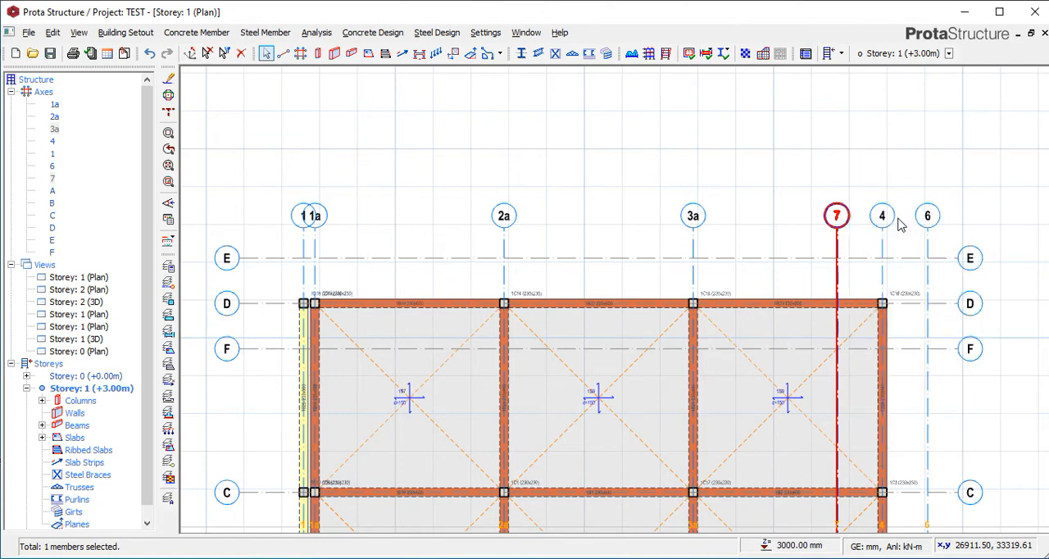
{"action": "double_click", "coordinate": [82, 61]}
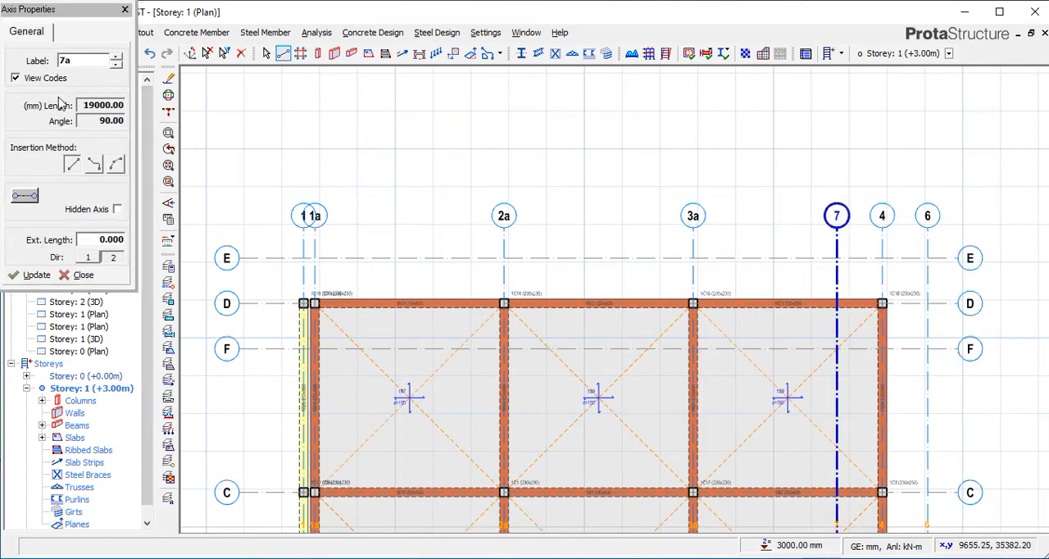
{"action": "left_click", "coordinate": [30, 277]}
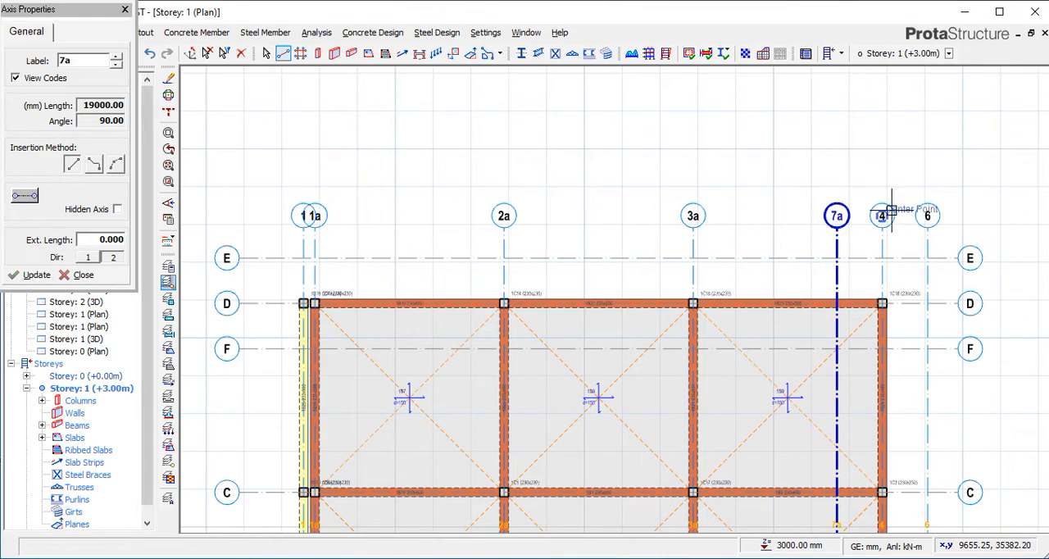
{"action": "left_click", "coordinate": [124, 10]}
Relabel axis 4, between axes 7a and 6, as 4a.
{"action": "left_click", "coordinate": [886, 209]}
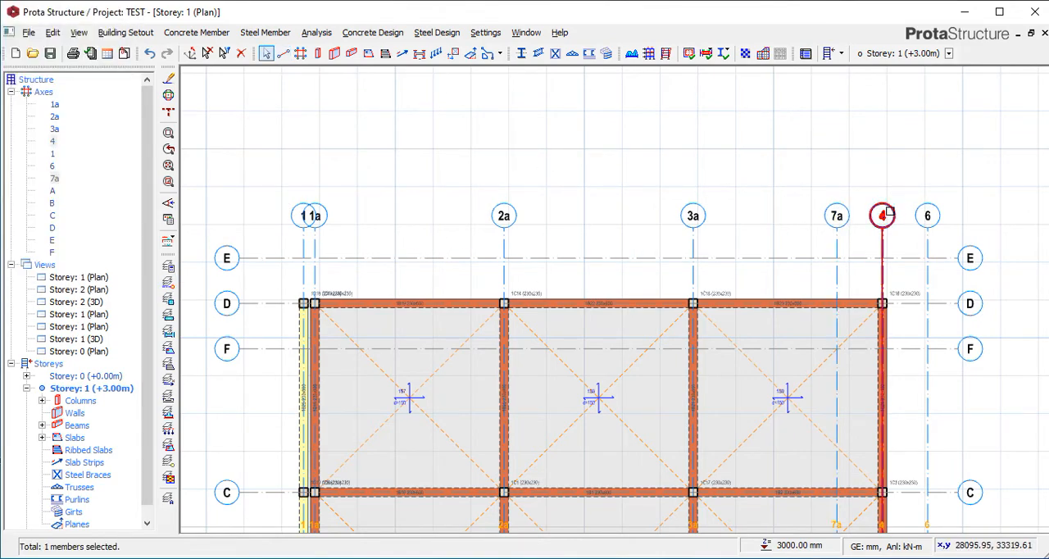
{"action": "right_click", "coordinate": [889, 212]}
{"action": "left_click", "coordinate": [853, 222]}
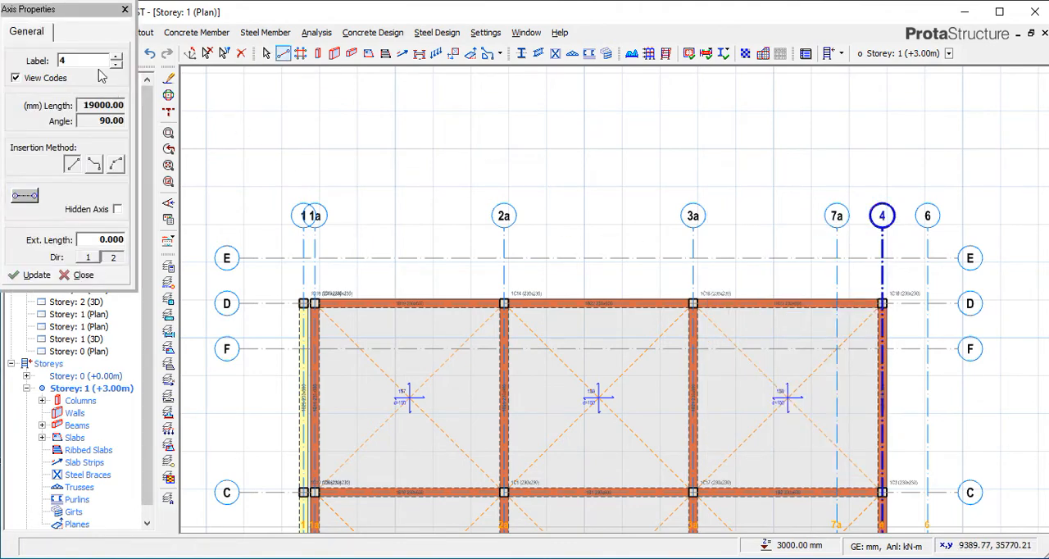
{"action": "double_click", "coordinate": [92, 60]}
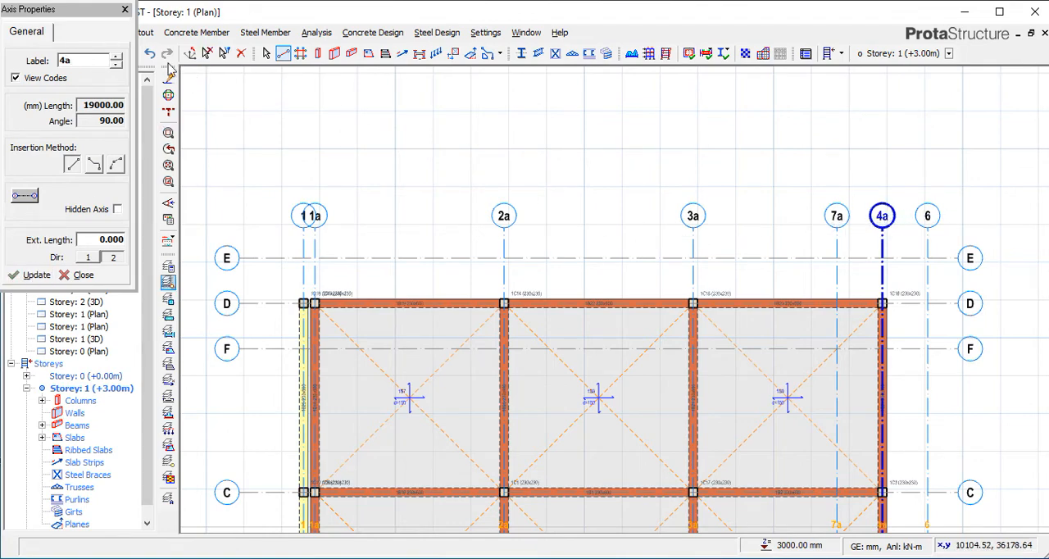
{"action": "left_click", "coordinate": [125, 9]}
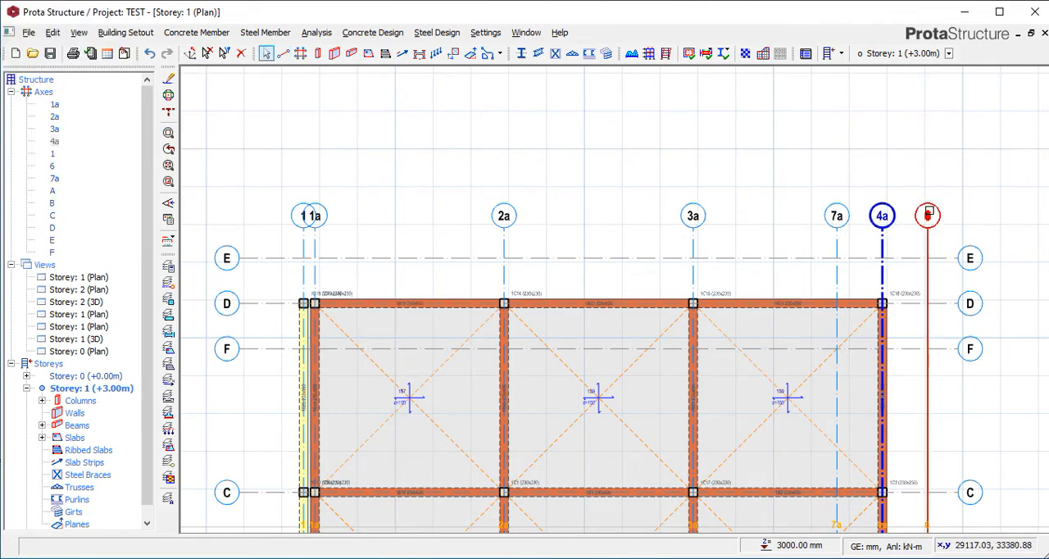
Change the label of axis 6, the outermost axis beyond 4a, to 6a in its axis properties.
{"action": "left_click", "coordinate": [928, 216]}
{"action": "right_click", "coordinate": [927, 215]}
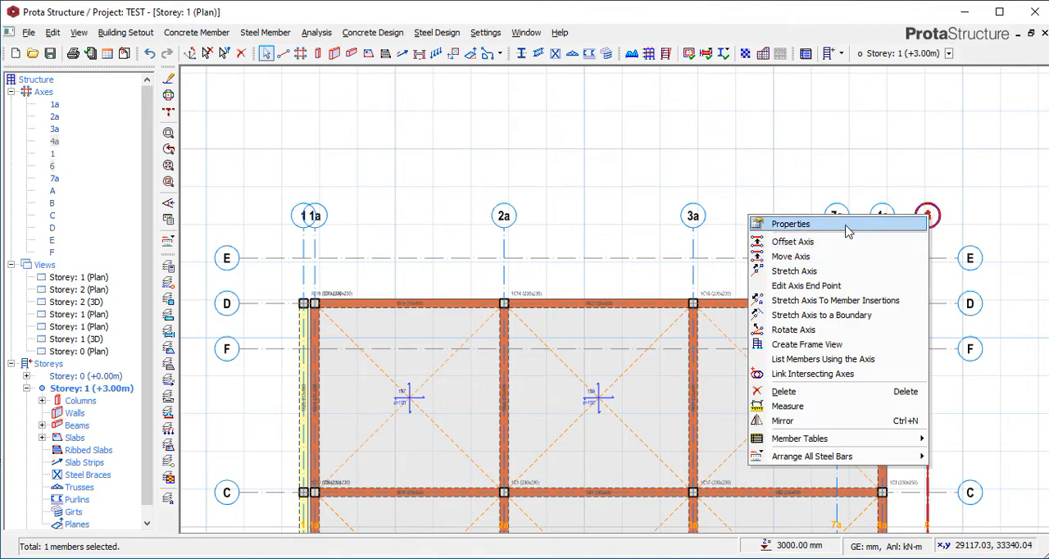
{"action": "left_click", "coordinate": [844, 225]}
{"action": "double_click", "coordinate": [83, 63]}
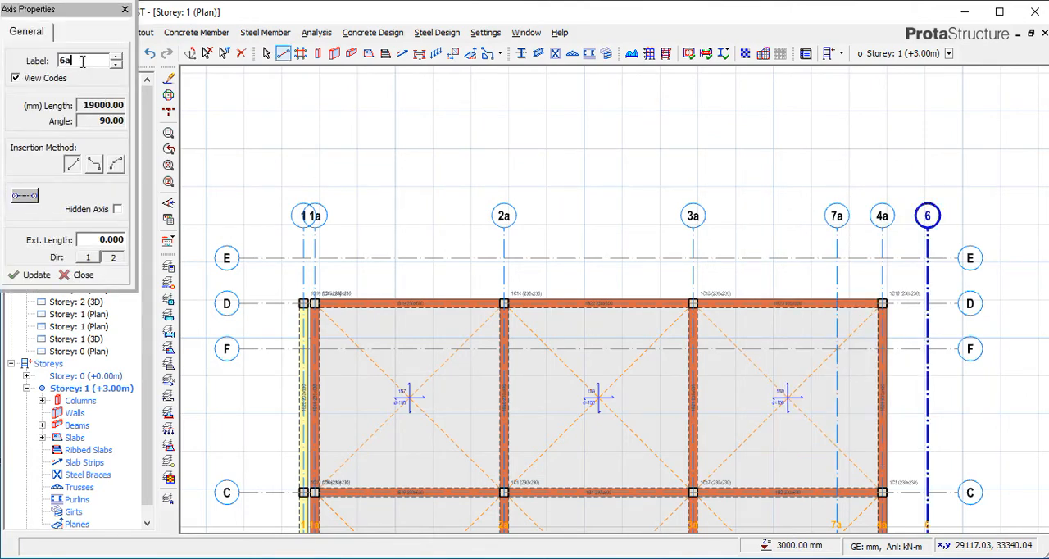
{"action": "left_click", "coordinate": [37, 276]}
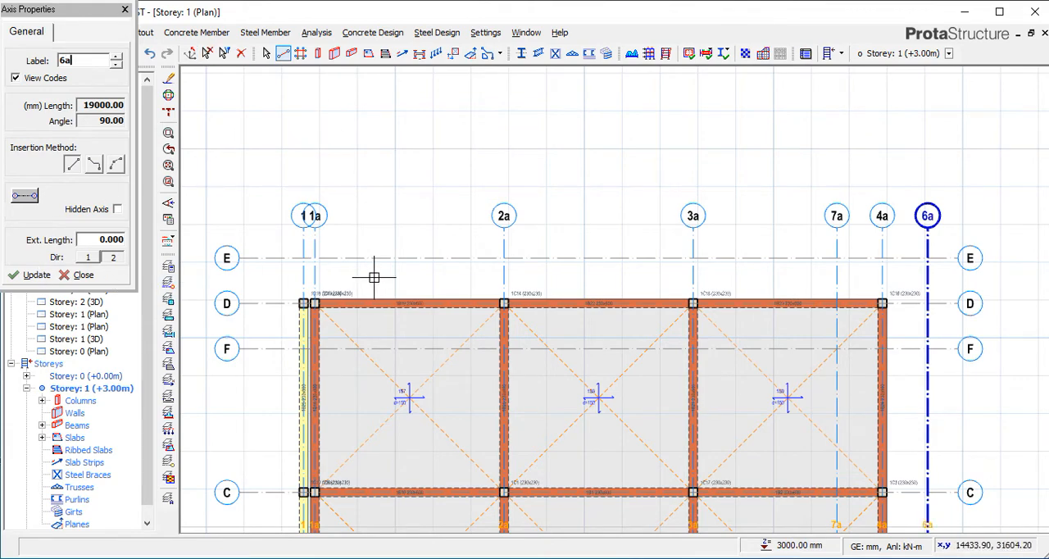
{"action": "left_click", "coordinate": [83, 275]}
Change the label of axis 1a to 2 in its axis properties.
{"action": "scroll", "coordinate": [328, 221], "scroll_direction": "up", "scroll_amount": 1}
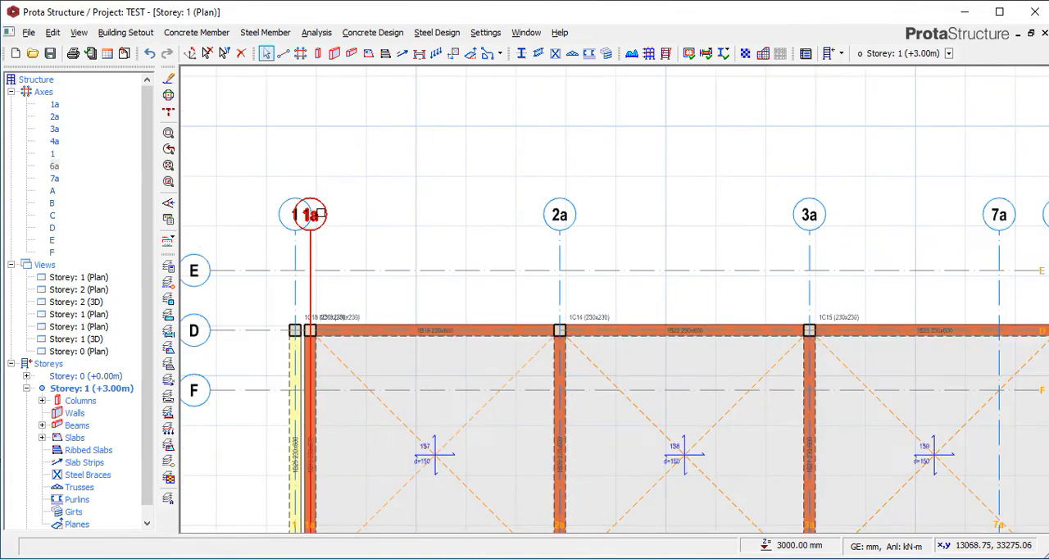
{"action": "left_click", "coordinate": [321, 215]}
{"action": "right_click", "coordinate": [321, 215]}
{"action": "left_click", "coordinate": [369, 218]}
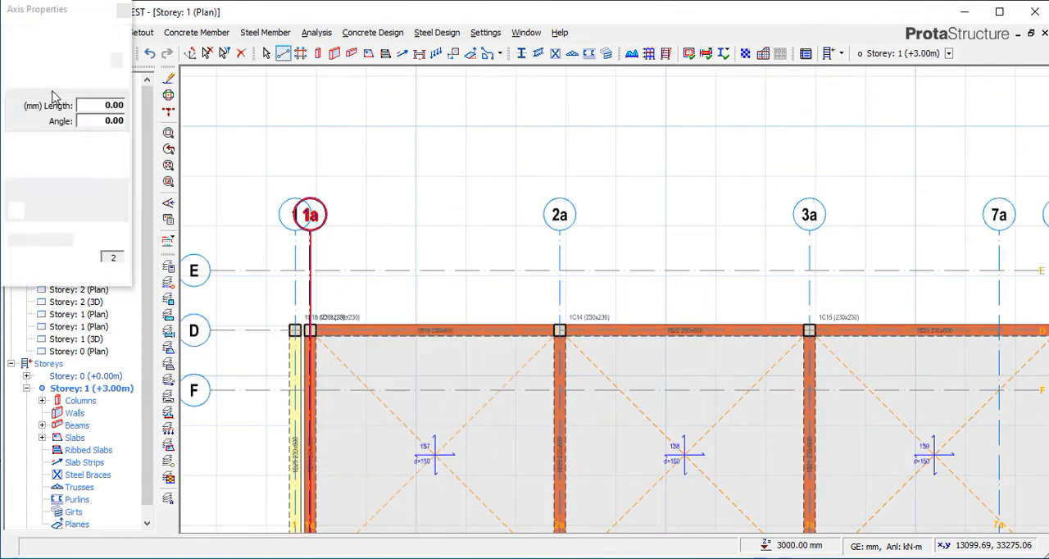
{"action": "left_click", "coordinate": [84, 63]}
{"action": "left_click", "coordinate": [60, 62]}
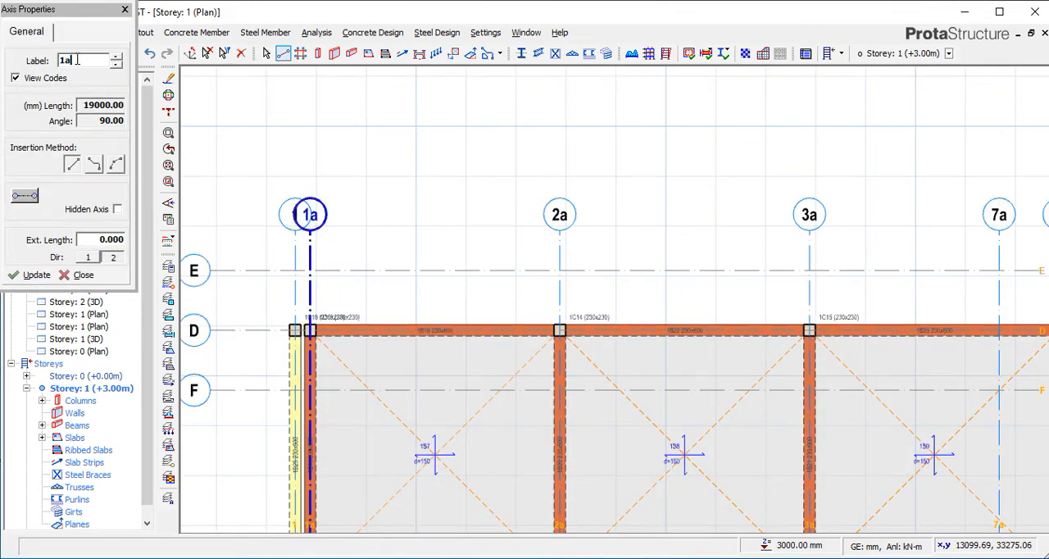
{"action": "left_click_drag", "start_coordinate": [77, 60], "coordinate": [49, 65]}
{"action": "left_click", "coordinate": [124, 9]}
Change the label of axis 2a to 3 in its axis properties.
{"action": "left_click", "coordinate": [560, 215]}
{"action": "right_click", "coordinate": [567, 212]}
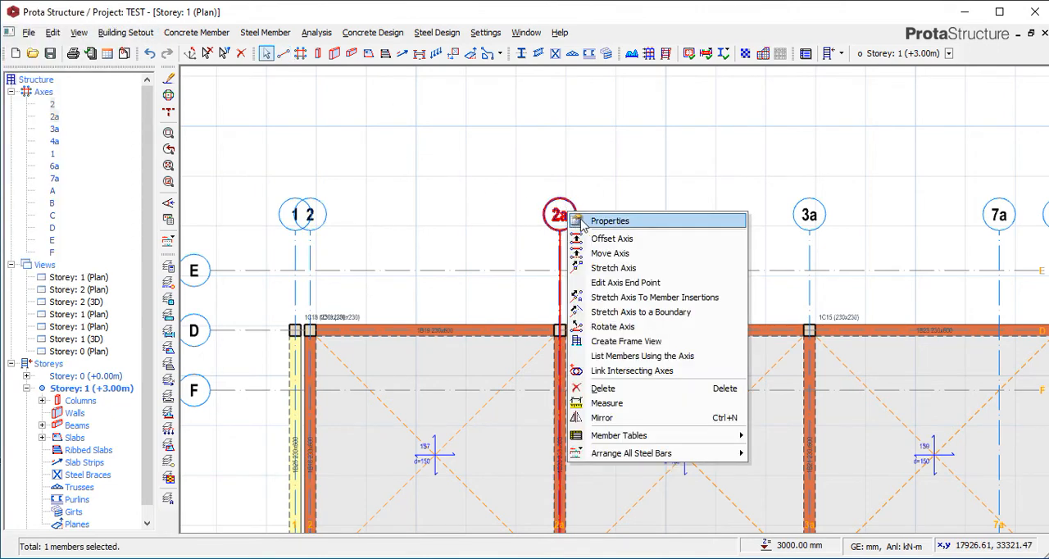
{"action": "left_click", "coordinate": [610, 221]}
{"action": "left_click_drag", "start_coordinate": [86, 62], "coordinate": [9, 74]}
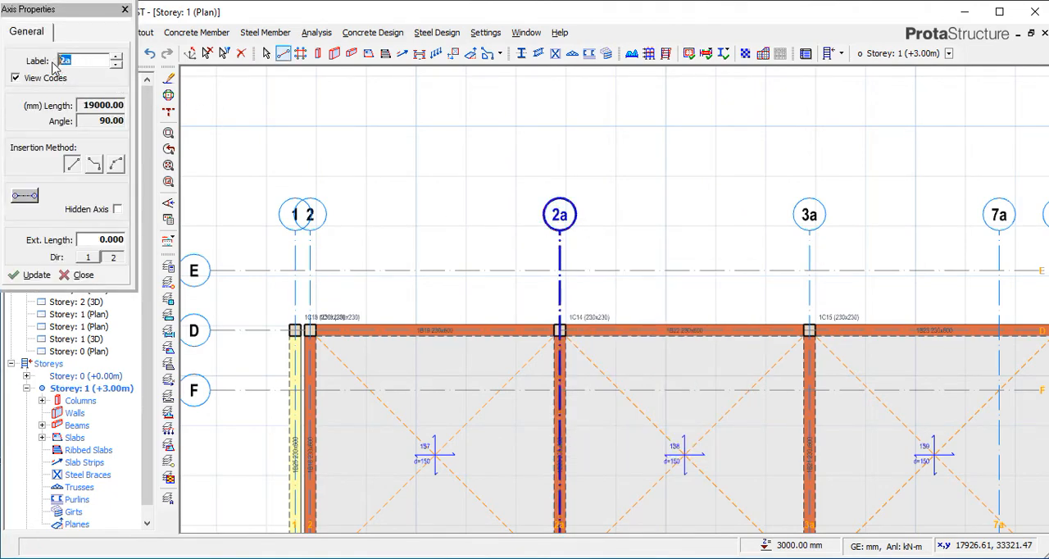
{"action": "type", "text": "3"}
{"action": "left_click", "coordinate": [36, 276]}
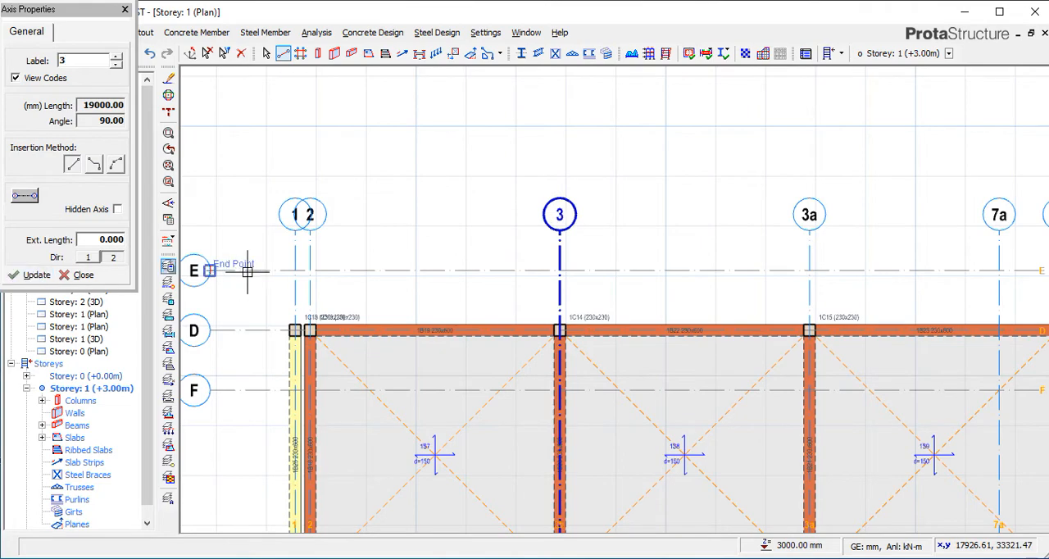
{"action": "left_click", "coordinate": [125, 9]}
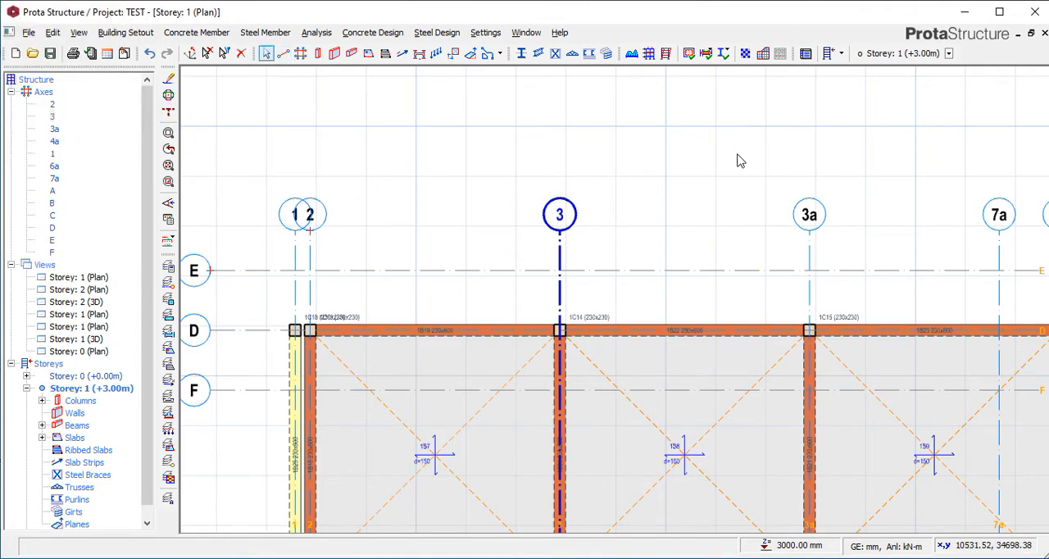
Change the label of axis 3a to 4 in its axis properties.
{"action": "right_click", "coordinate": [820, 211]}
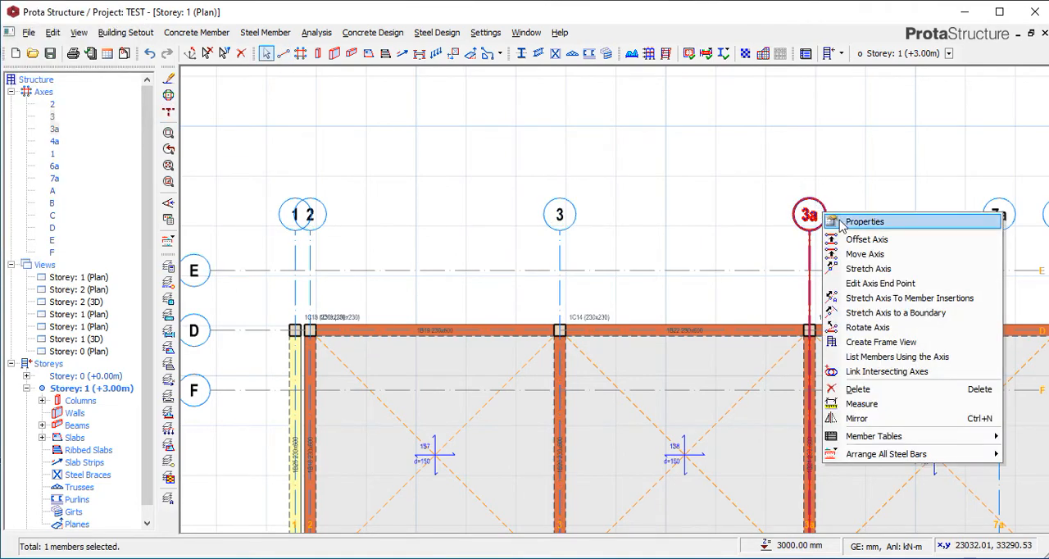
{"action": "left_click", "coordinate": [839, 221]}
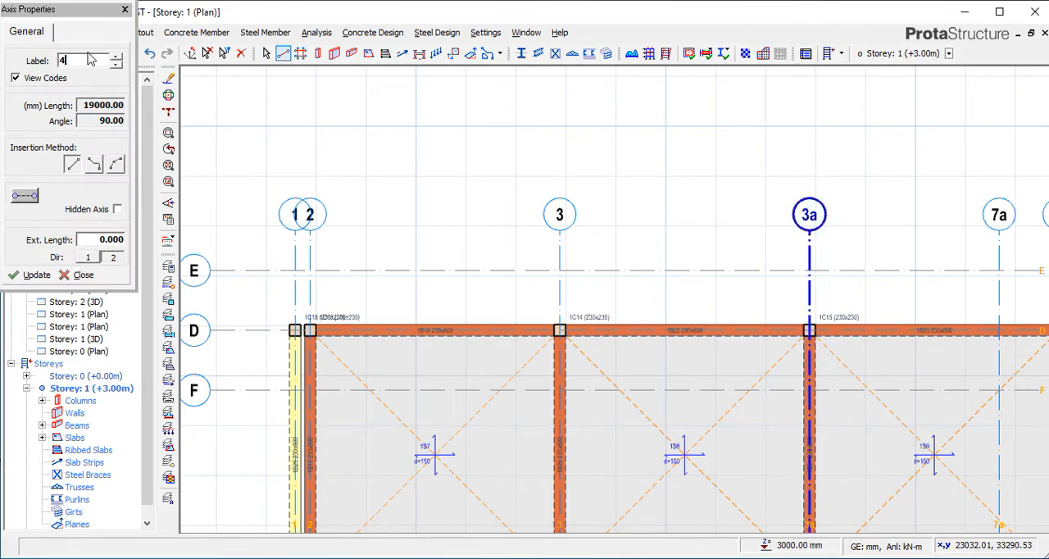
{"action": "left_click", "coordinate": [35, 275]}
{"action": "left_click", "coordinate": [80, 274]}
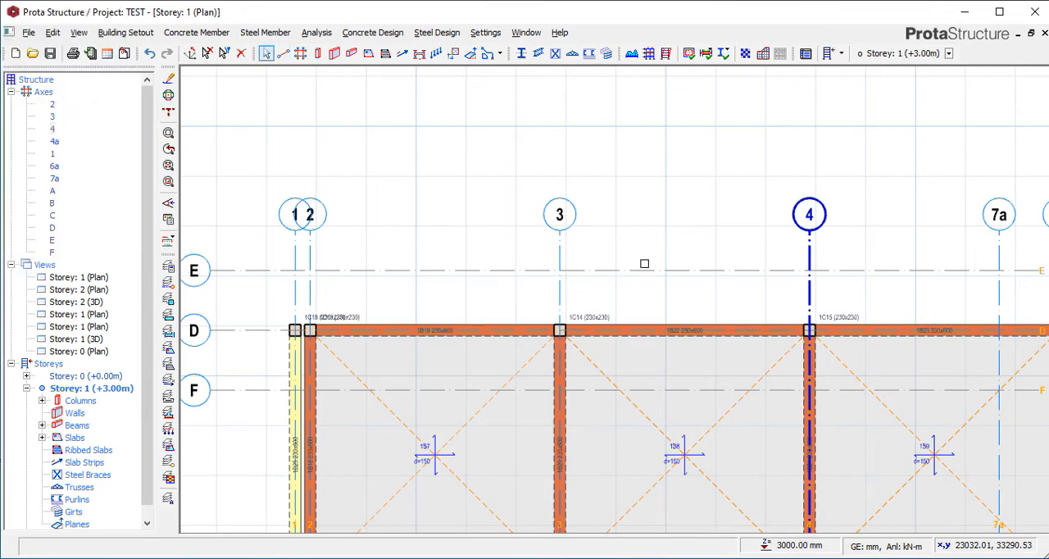
Relabel axis 7a, the offset axis between 4 and 4a, as 5.
{"action": "scroll", "coordinate": [655, 254], "scroll_direction": "down", "scroll_amount": 3}
{"action": "scroll", "coordinate": [866, 227], "scroll_direction": "up", "scroll_amount": 4}
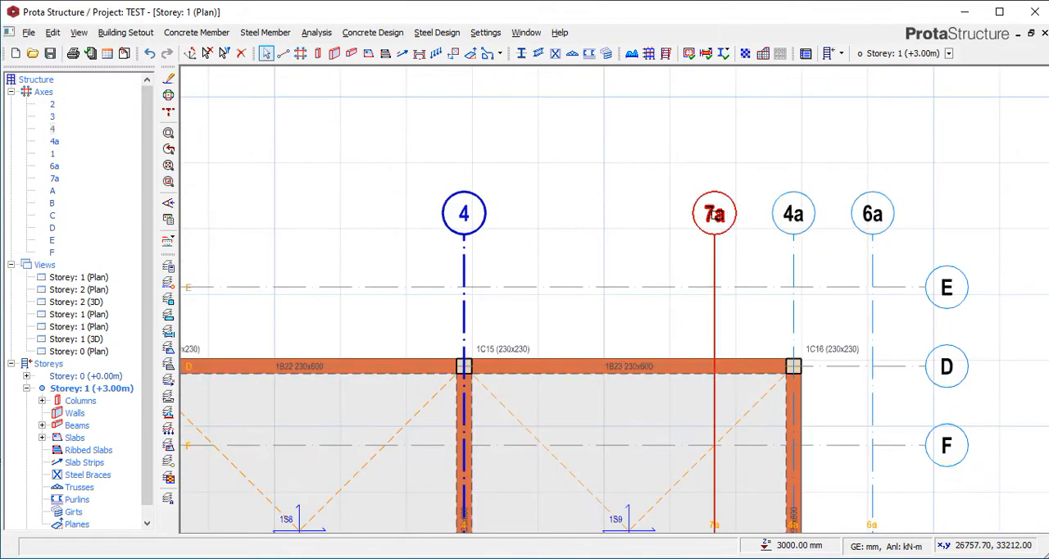
{"action": "right_click", "coordinate": [715, 213]}
{"action": "left_click", "coordinate": [741, 224]}
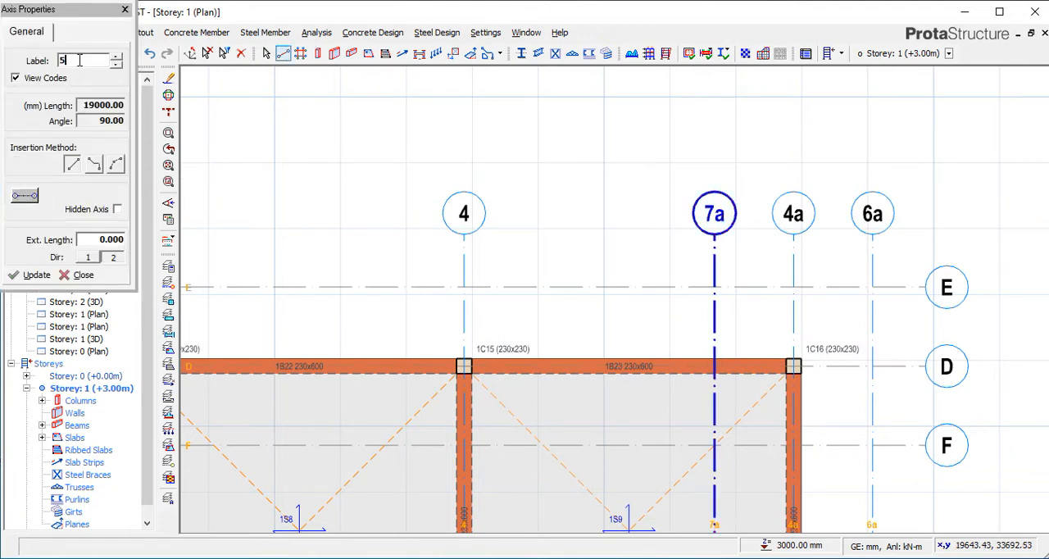
{"action": "left_click", "coordinate": [32, 275]}
{"action": "left_click", "coordinate": [124, 9]}
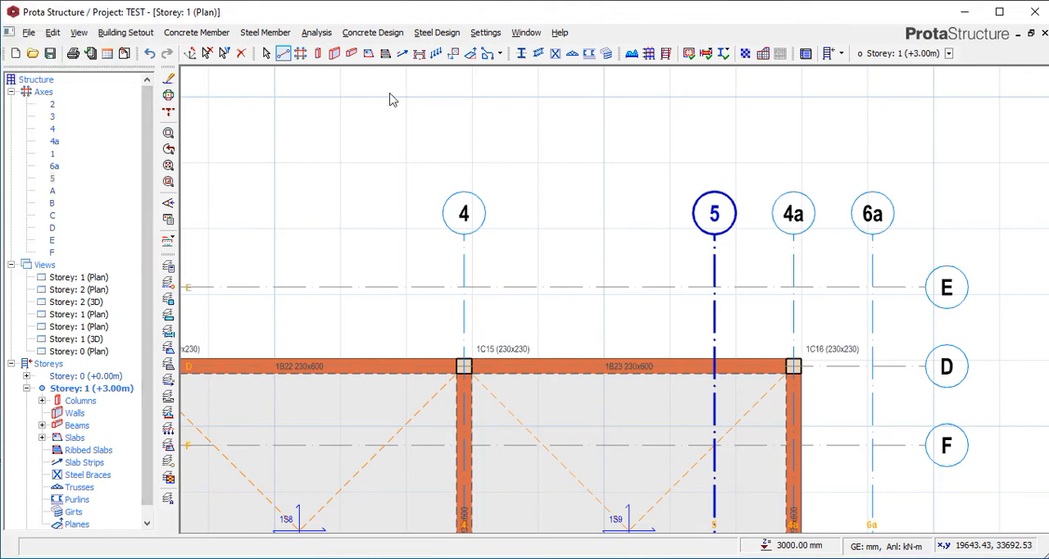
Relabel axis 4a, between axes 5 and 6a, as 6.
{"action": "left_click", "coordinate": [799, 219]}
{"action": "right_click", "coordinate": [801, 218]}
{"action": "left_click", "coordinate": [845, 226]}
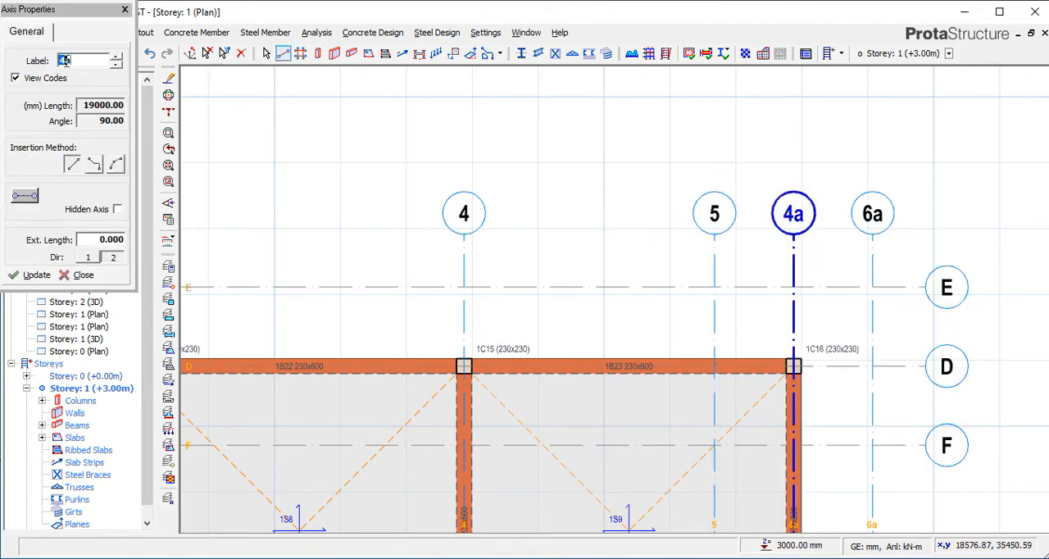
{"action": "type", "text": "6"}
{"action": "left_click", "coordinate": [18, 276]}
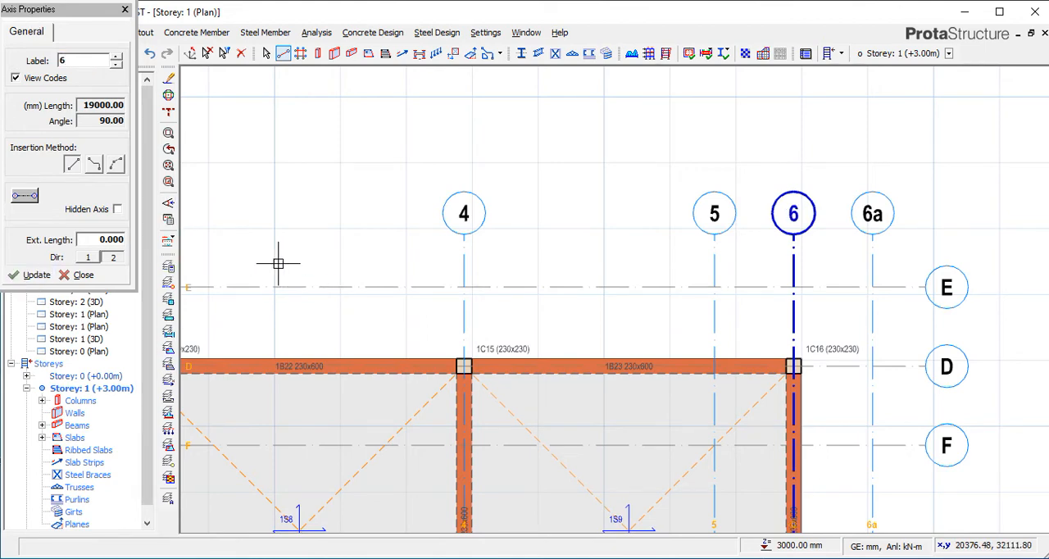
{"action": "left_click", "coordinate": [124, 10]}
Relabel the outermost numbered axis 6a as 7 and clear the selection.
{"action": "left_click", "coordinate": [872, 215]}
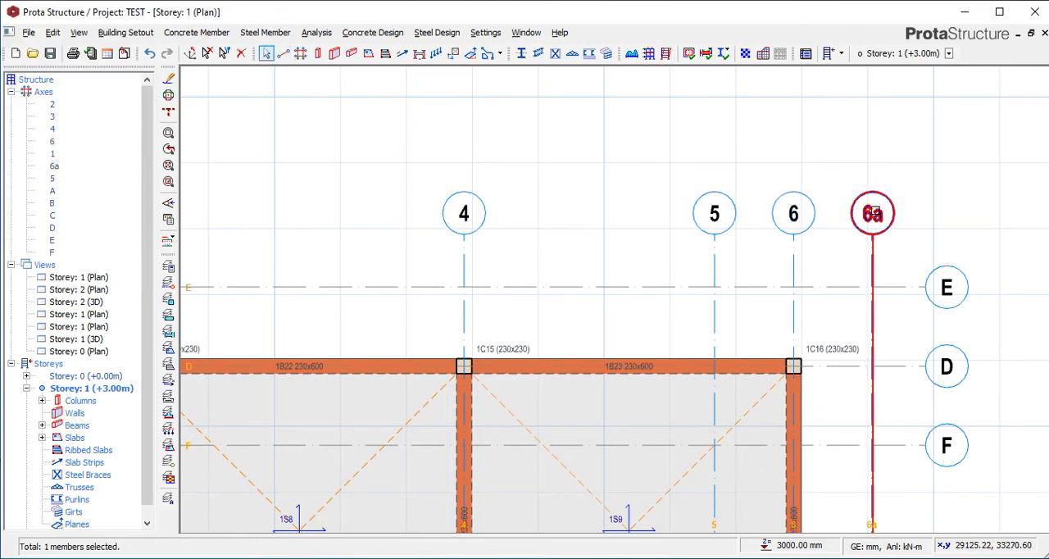
{"action": "right_click", "coordinate": [873, 213]}
{"action": "left_click", "coordinate": [838, 226]}
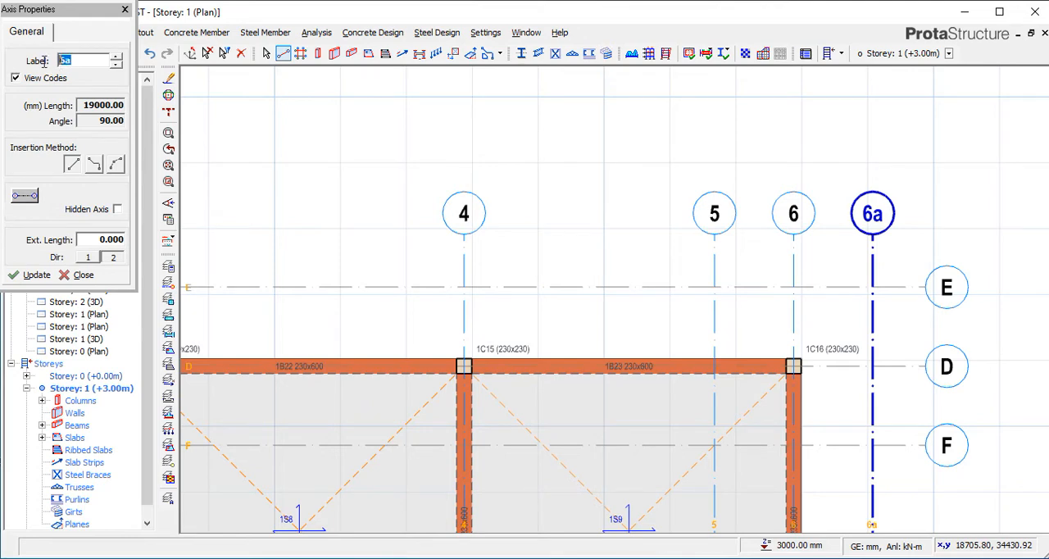
{"action": "left_click", "coordinate": [42, 275]}
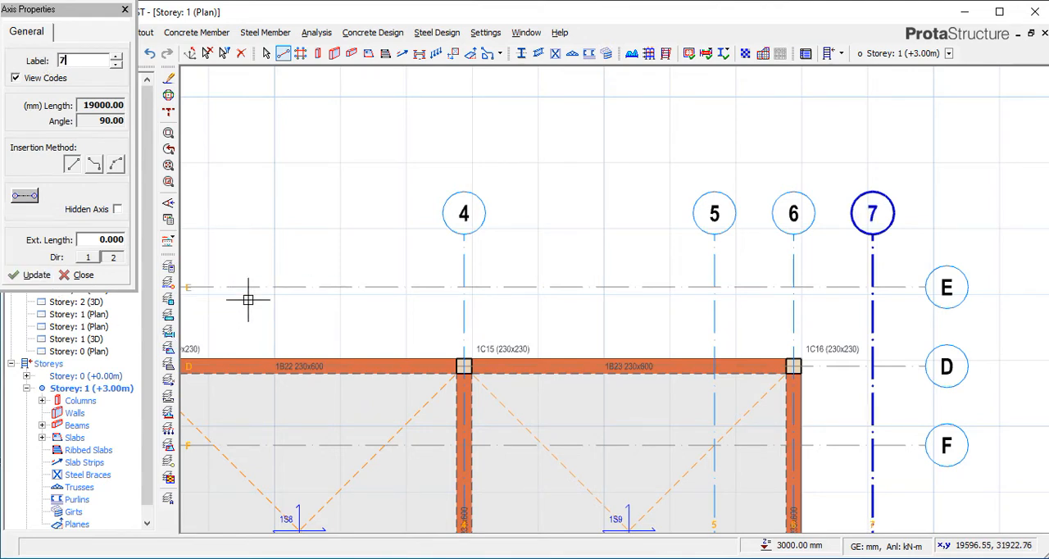
{"action": "left_click", "coordinate": [125, 11]}
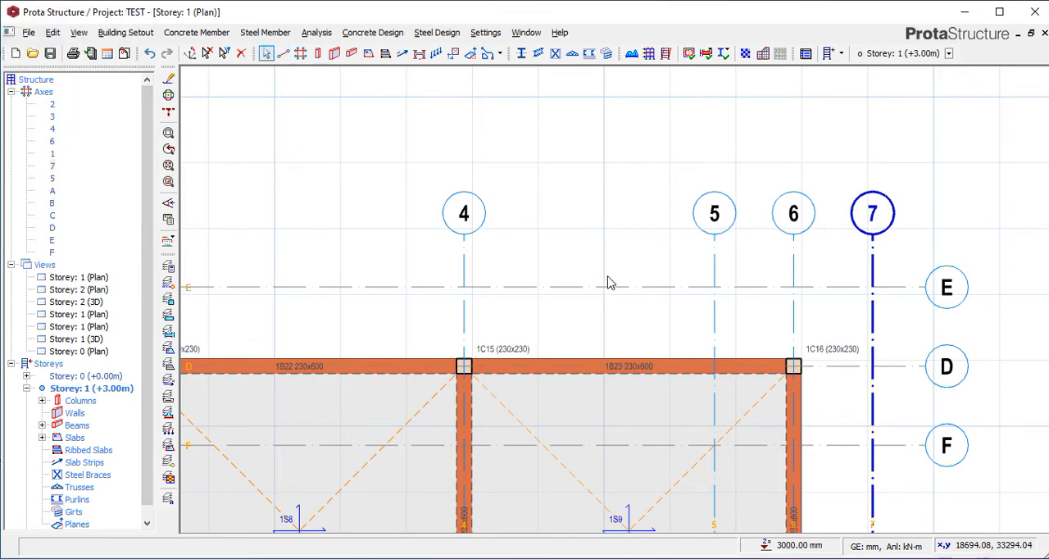
{"action": "scroll", "coordinate": [647, 275], "scroll_direction": "down", "scroll_amount": 2}
{"action": "left_click", "coordinate": [854, 233]}
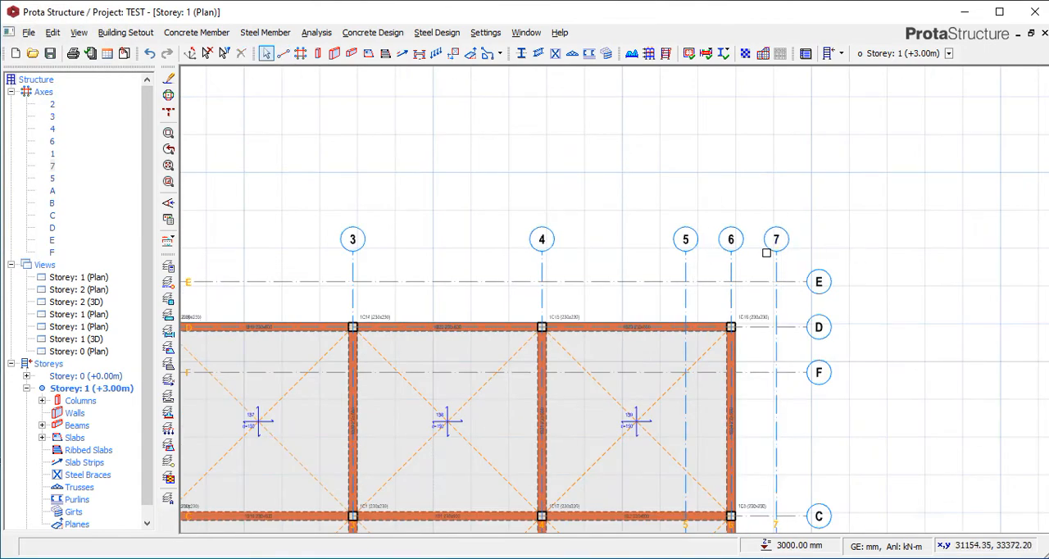
Insert a 230x600 mm beam along axis 4 from axis D to axis E, using the properties of the axis D beam between 4 and 6.
{"action": "scroll", "coordinate": [753, 235], "scroll_direction": "down", "scroll_amount": 3}
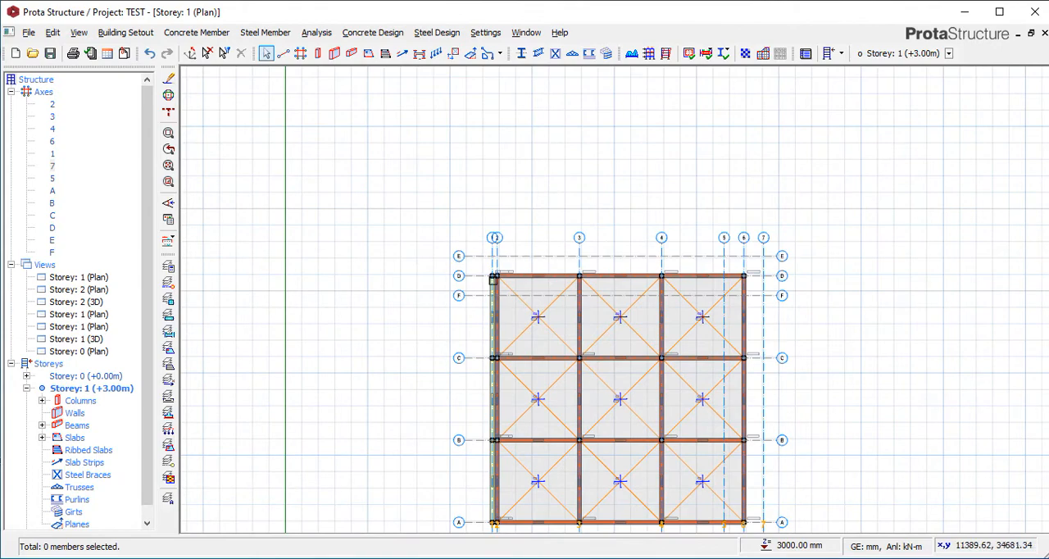
{"action": "scroll", "coordinate": [717, 242], "scroll_direction": "up", "scroll_amount": 3}
{"action": "scroll", "coordinate": [763, 273], "scroll_direction": "up", "scroll_amount": 1}
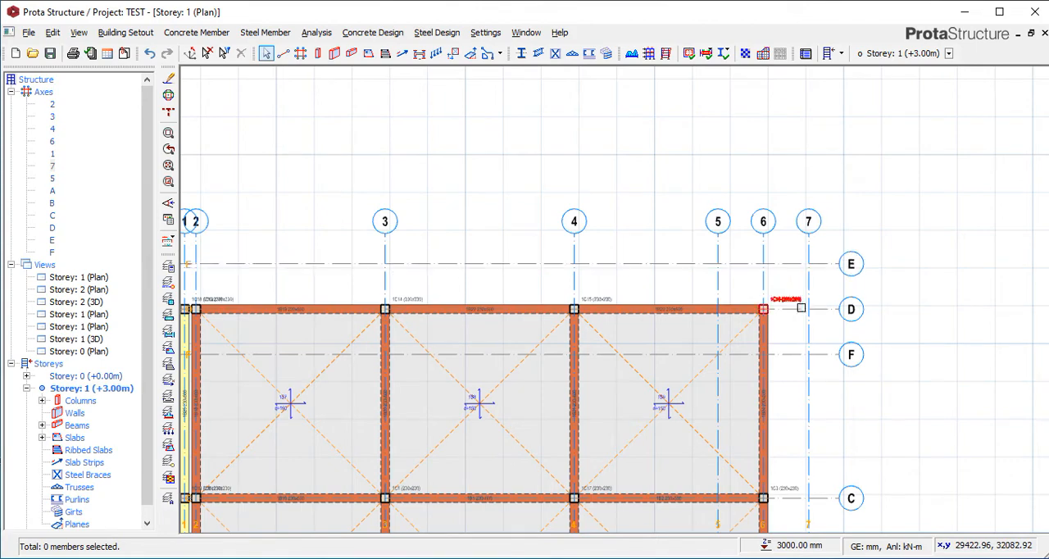
{"action": "scroll", "coordinate": [776, 303], "scroll_direction": "up", "scroll_amount": 1}
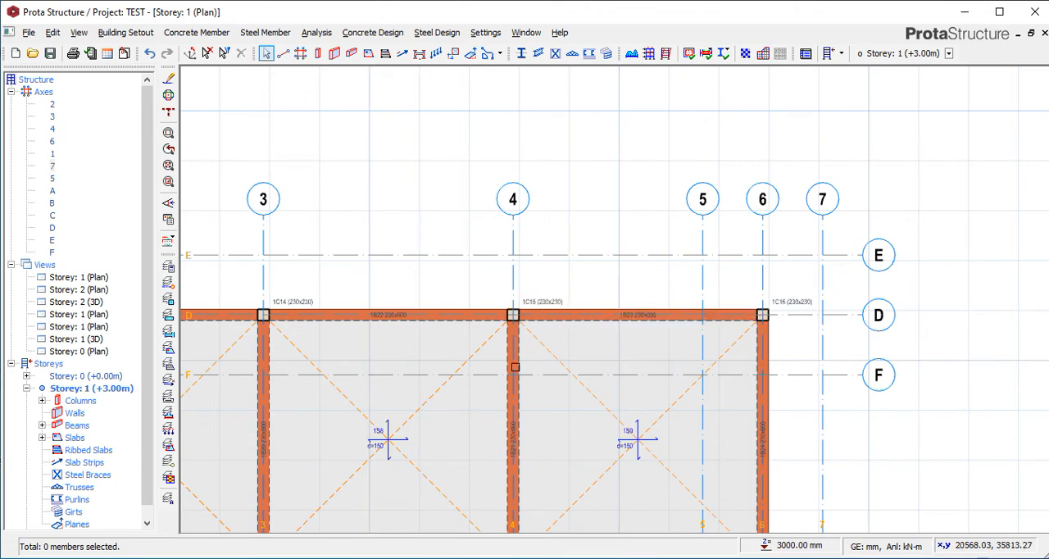
{"action": "left_click", "coordinate": [595, 315]}
{"action": "right_click", "coordinate": [595, 315]}
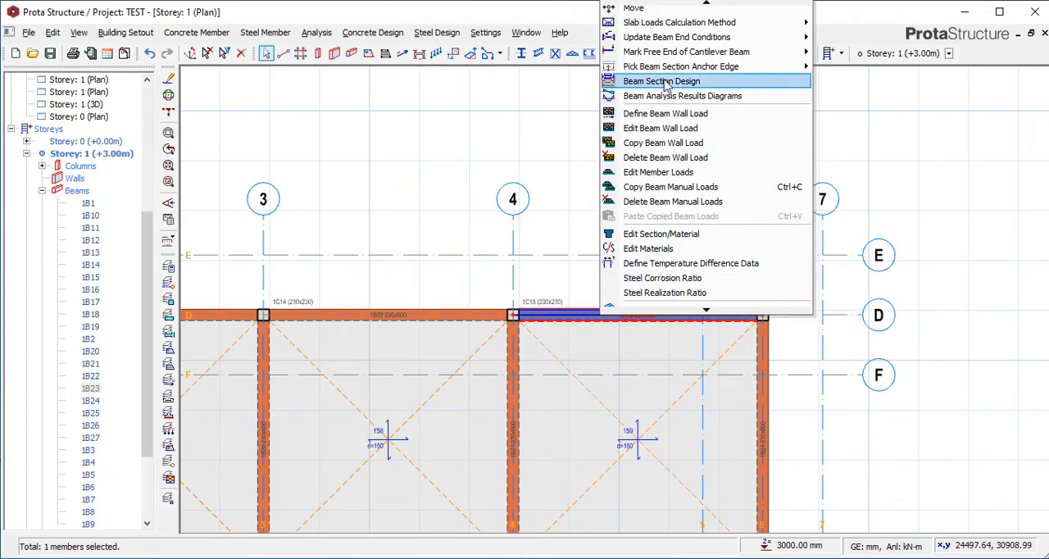
{"action": "mouse_move", "coordinate": [666, 20]}
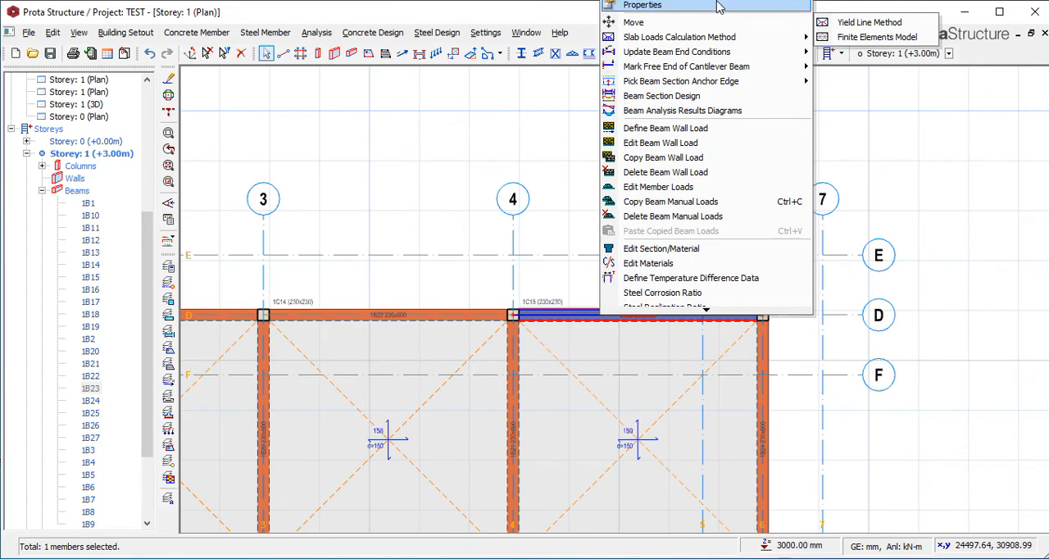
{"action": "left_click", "coordinate": [719, 7]}
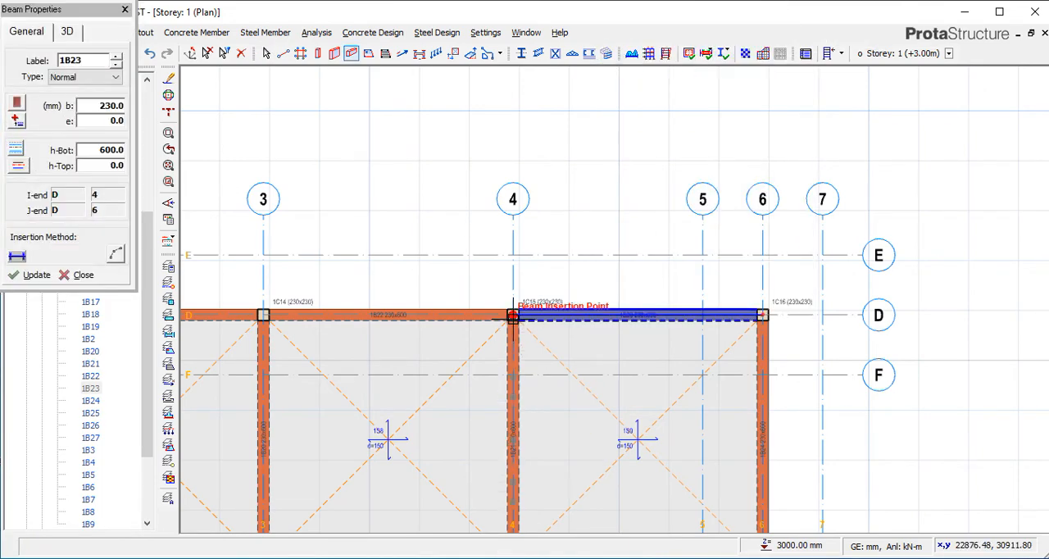
{"action": "left_click", "coordinate": [512, 254]}
{"action": "right_click", "coordinate": [611, 212]}
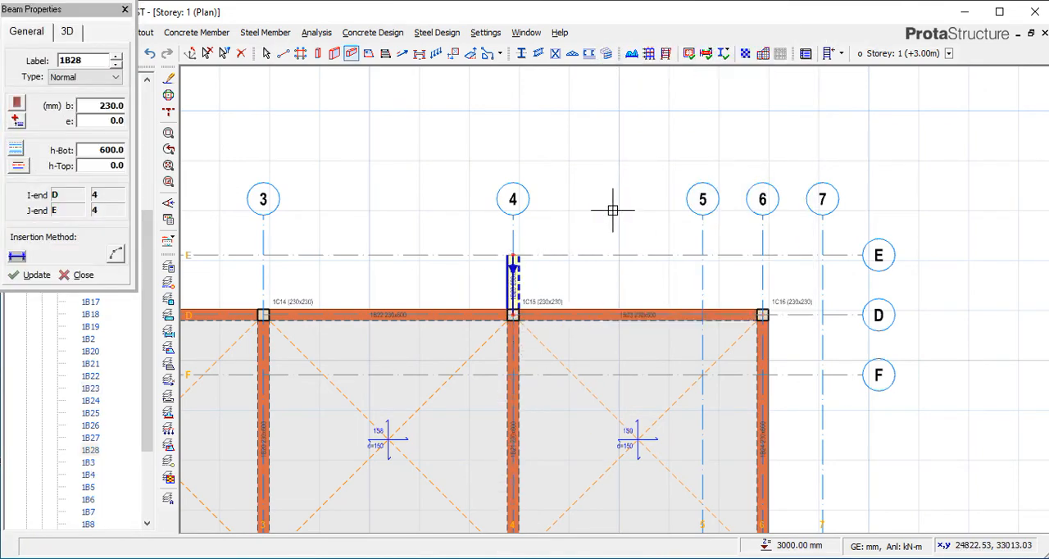
Insert a second 230x600 mm beam along axis 6 from axis D to axis E and finish beam insertion.
{"action": "left_click", "coordinate": [765, 312]}
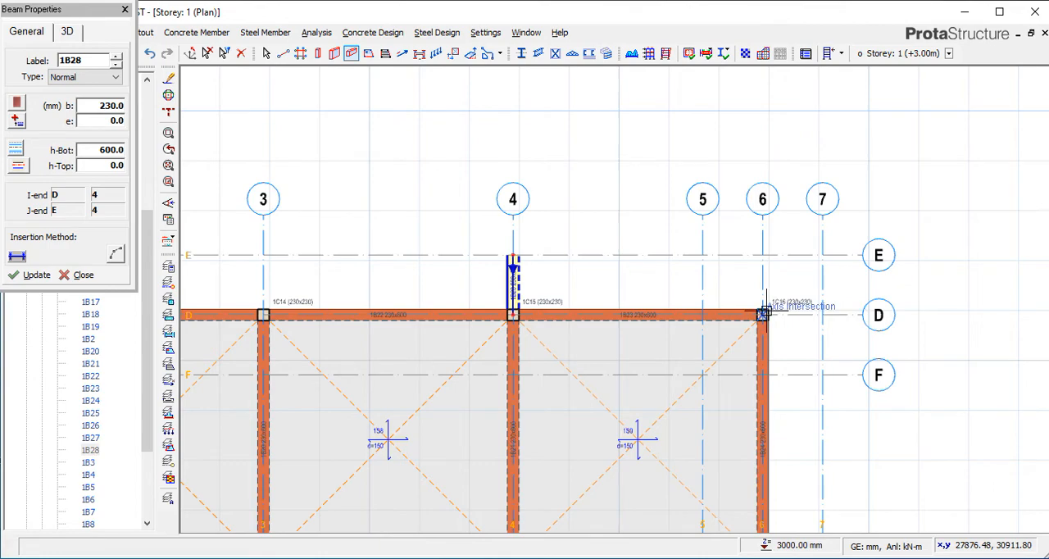
{"action": "left_click", "coordinate": [767, 251]}
{"action": "scroll", "coordinate": [774, 238], "scroll_direction": "down", "scroll_amount": 1}
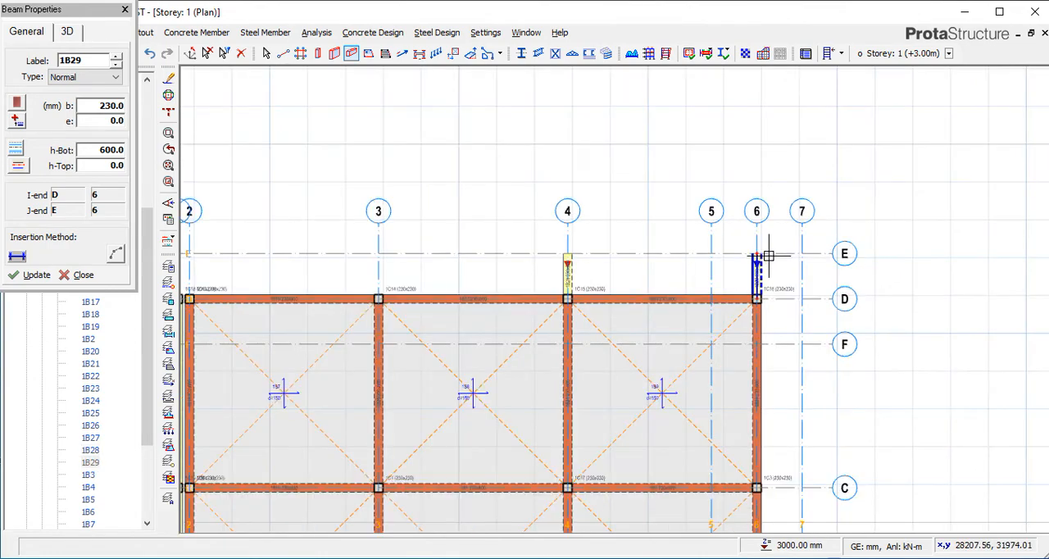
{"action": "scroll", "coordinate": [761, 265], "scroll_direction": "up", "scroll_amount": 2}
{"action": "scroll", "coordinate": [637, 307], "scroll_direction": "down", "scroll_amount": 2}
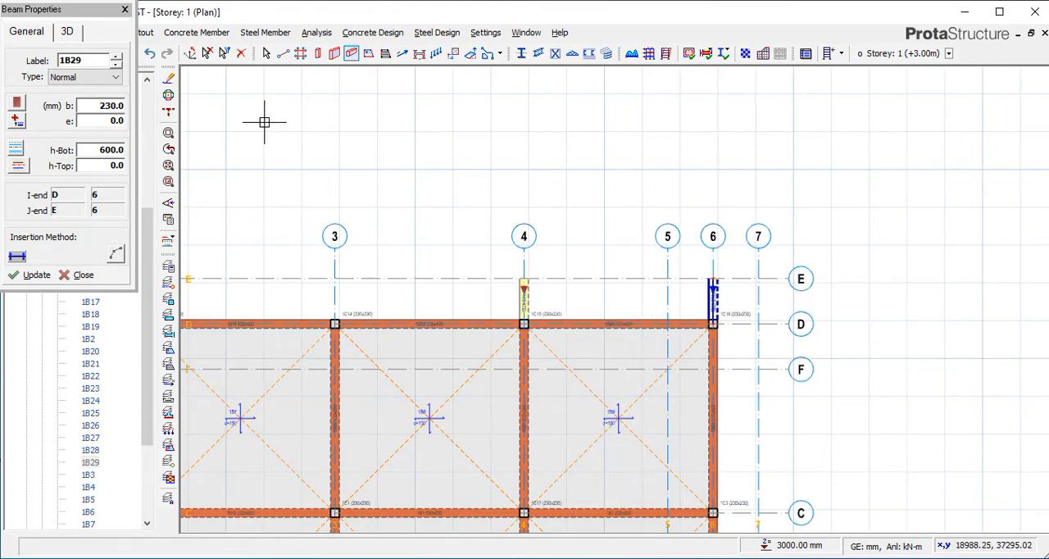
{"action": "left_click", "coordinate": [125, 10]}
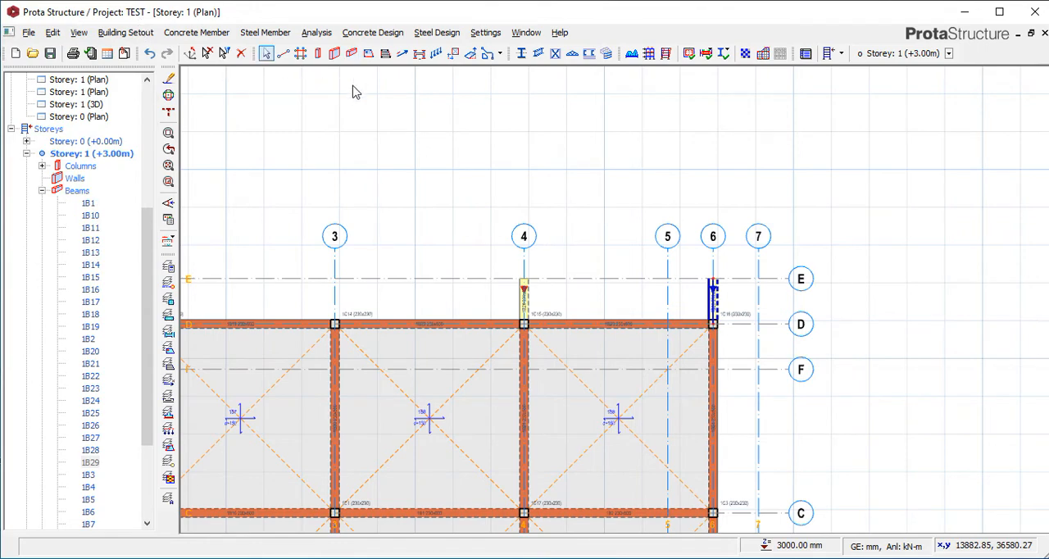
Insert 150 mm slabs between axes D and E in bays 4–5 and 5–6, using the properties of the slab between axes 3 and 4.
{"action": "left_click", "coordinate": [459, 383]}
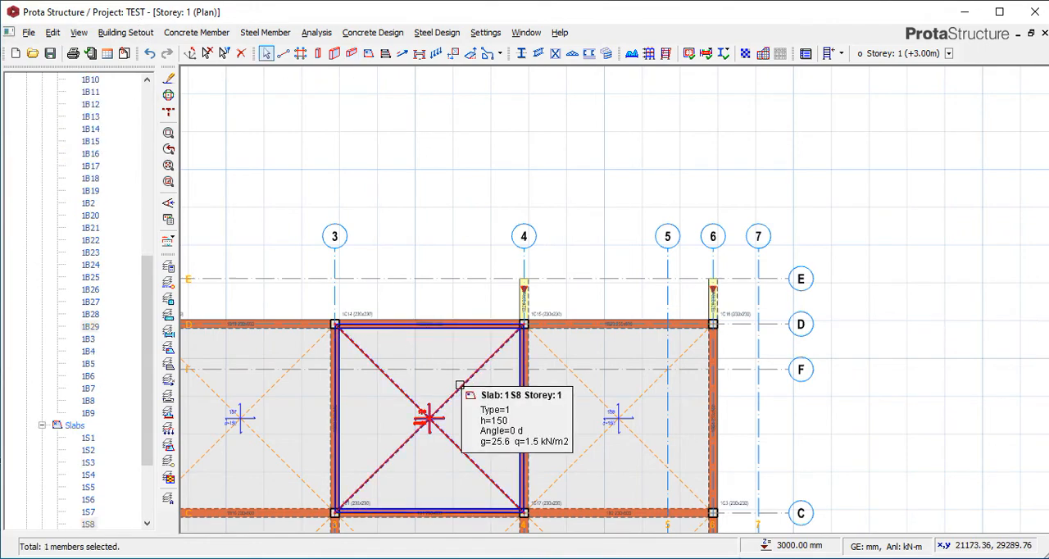
{"action": "right_click", "coordinate": [476, 384]}
{"action": "left_click", "coordinate": [611, 215]}
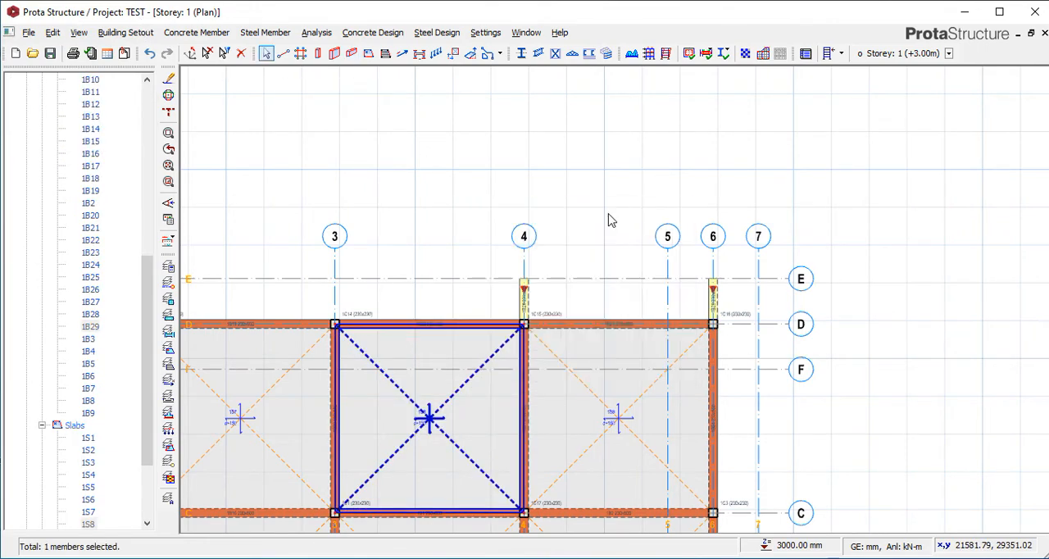
{"action": "left_click", "coordinate": [627, 297]}
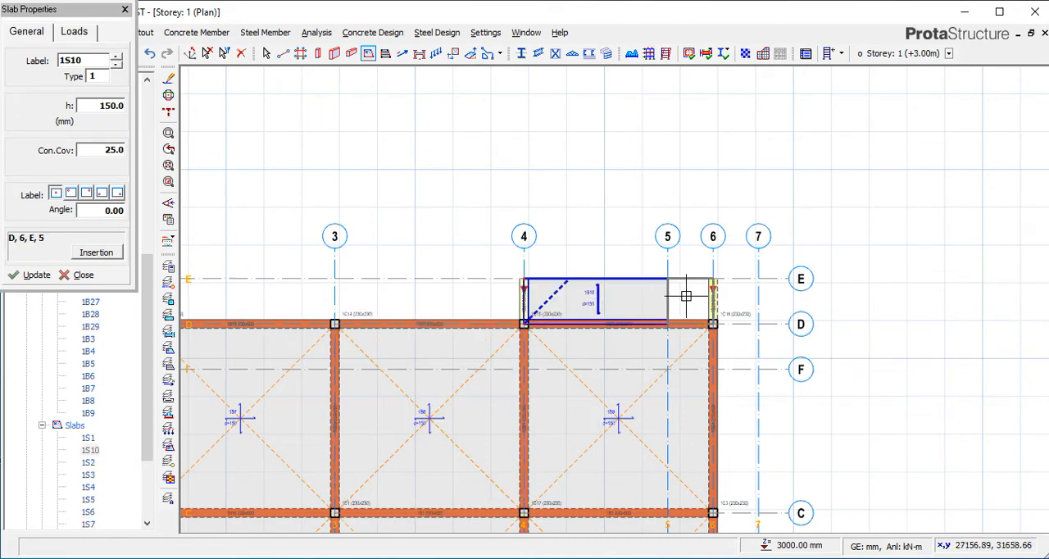
{"action": "left_click", "coordinate": [687, 298]}
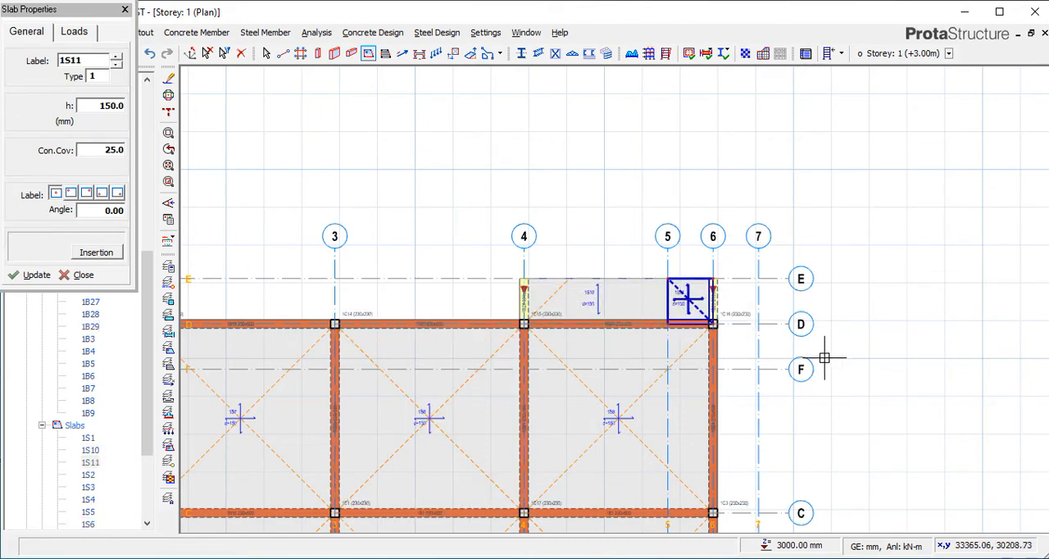
{"action": "scroll", "coordinate": [779, 308], "scroll_direction": "up", "scroll_amount": 2}
{"action": "scroll", "coordinate": [595, 313], "scroll_direction": "up", "scroll_amount": 2}
{"action": "scroll", "coordinate": [691, 232], "scroll_direction": "down", "scroll_amount": 2}
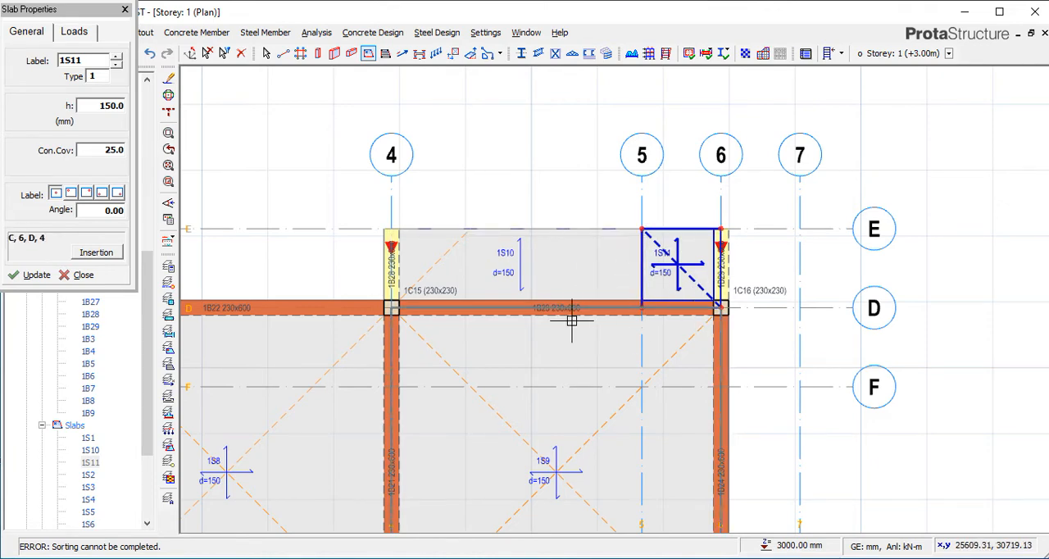
{"action": "key", "text": "Escape"}
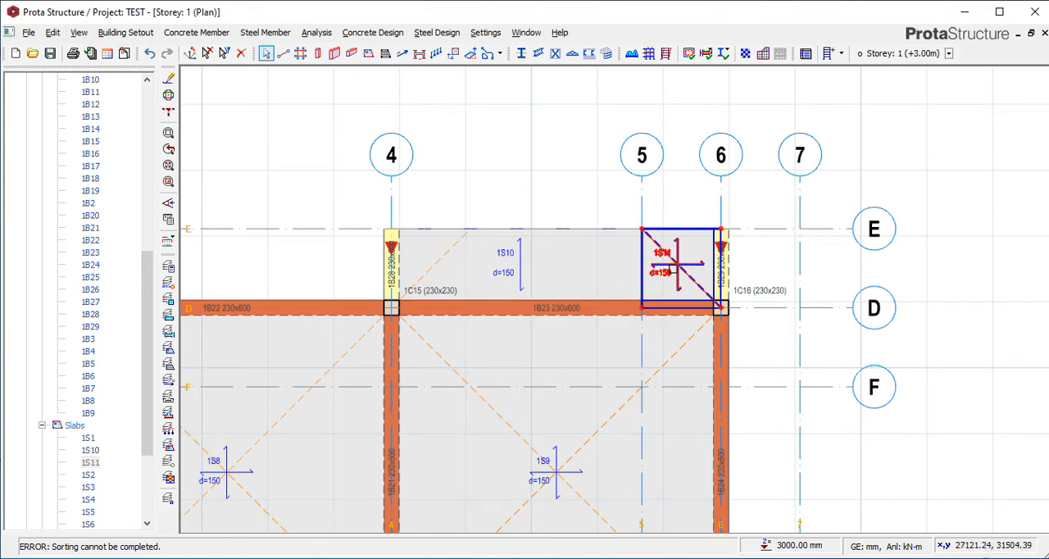
Delete both slabs between axes D and E, in bays 5–6 and 4–5.
{"action": "left_click", "coordinate": [676, 265]}
{"action": "key", "text": "Delete"}
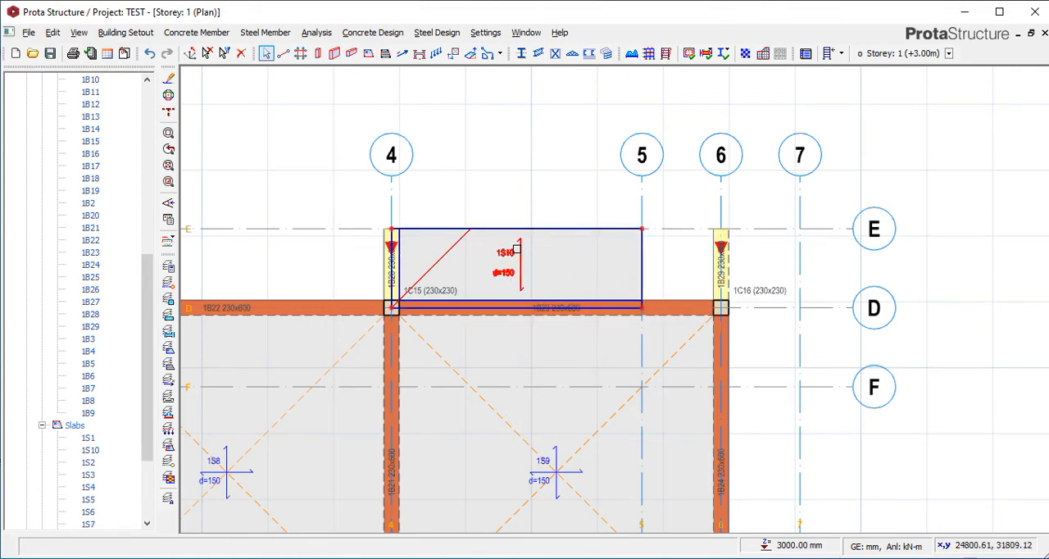
{"action": "left_click", "coordinate": [516, 248]}
{"action": "key", "text": "Delete"}
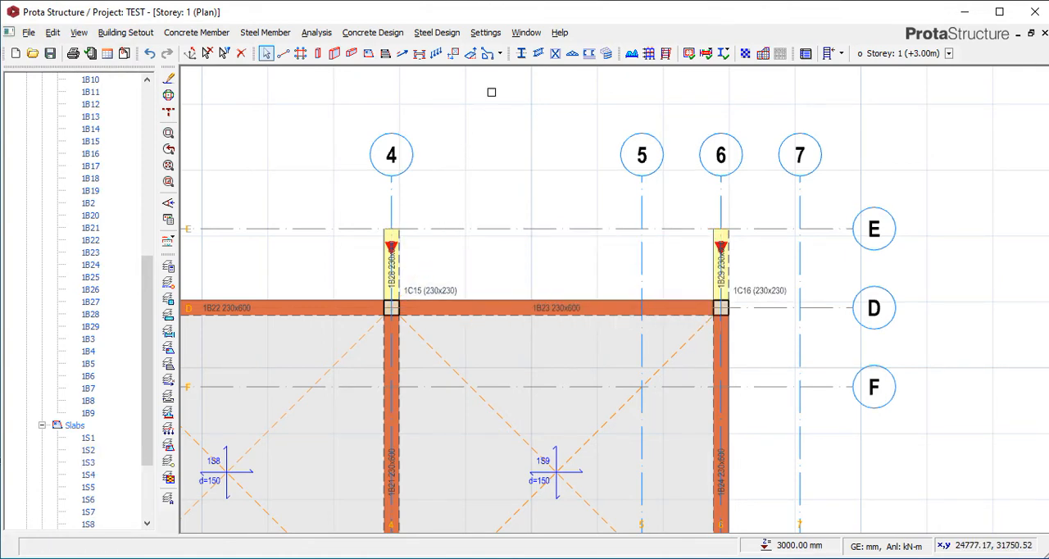
Draw a rectangular slab edge from the intersection of axes 4 and E to the intersection of axes 6 and D.
{"action": "left_click", "coordinate": [498, 54]}
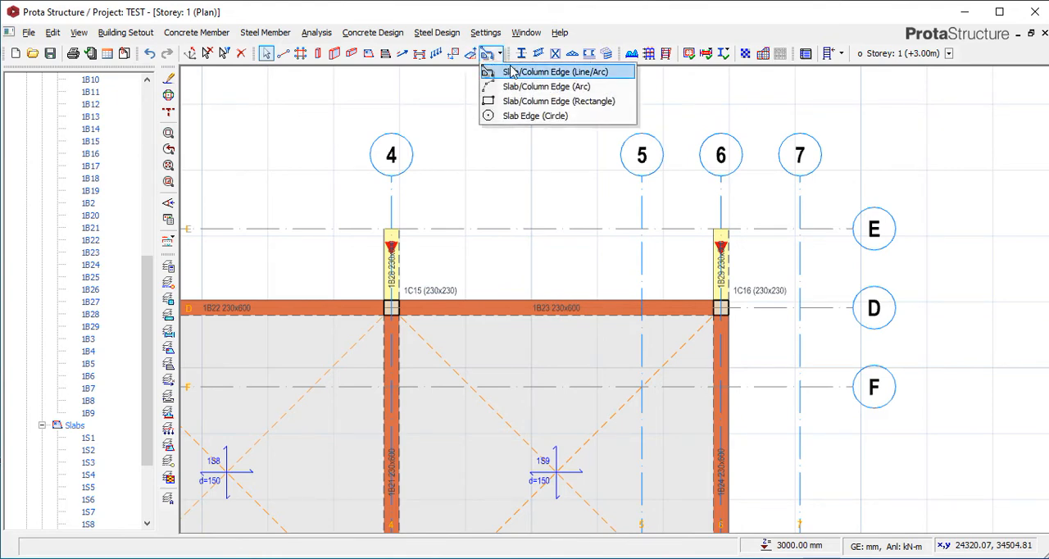
{"action": "left_click", "coordinate": [516, 101]}
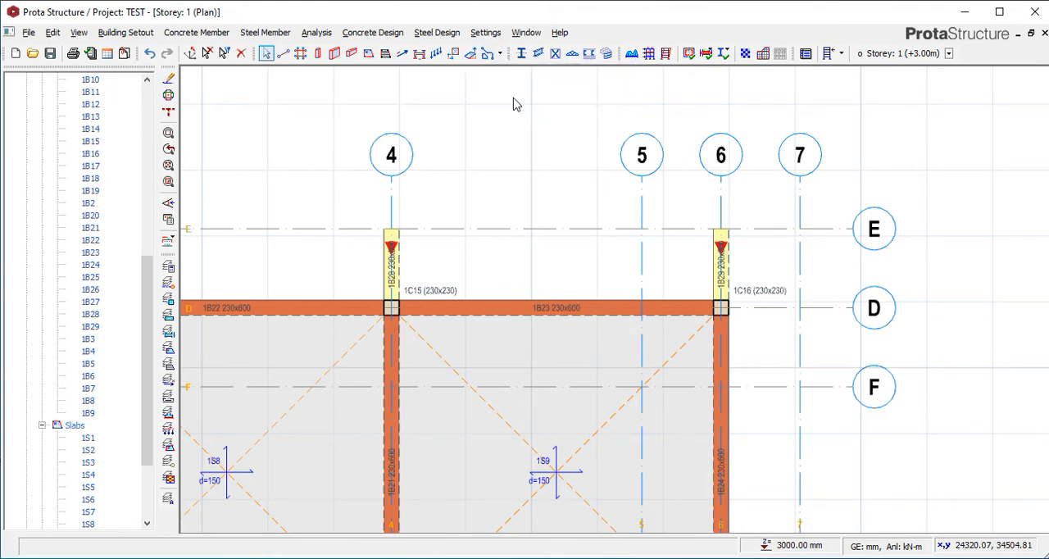
{"action": "left_click", "coordinate": [391, 229]}
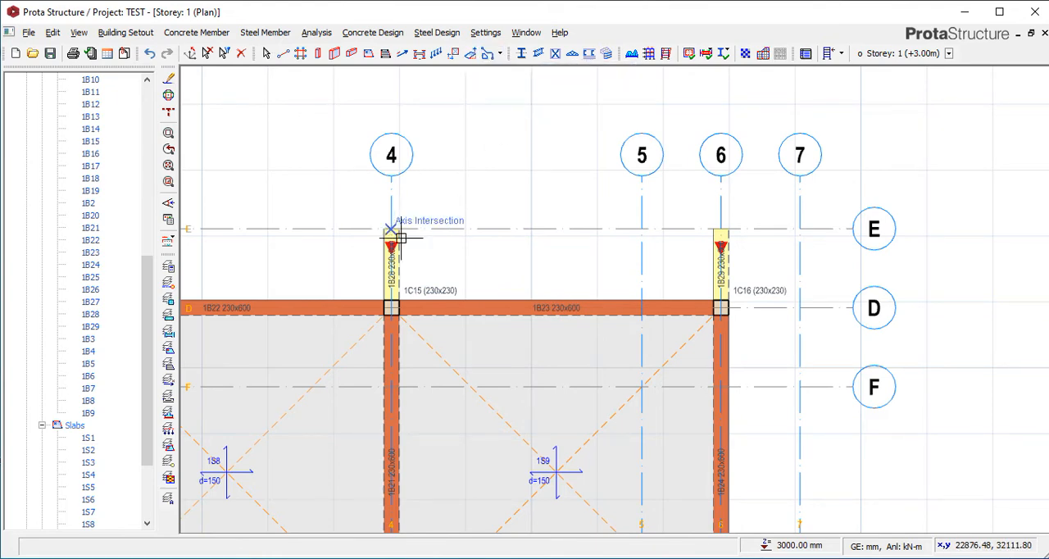
{"action": "left_click", "coordinate": [721, 308]}
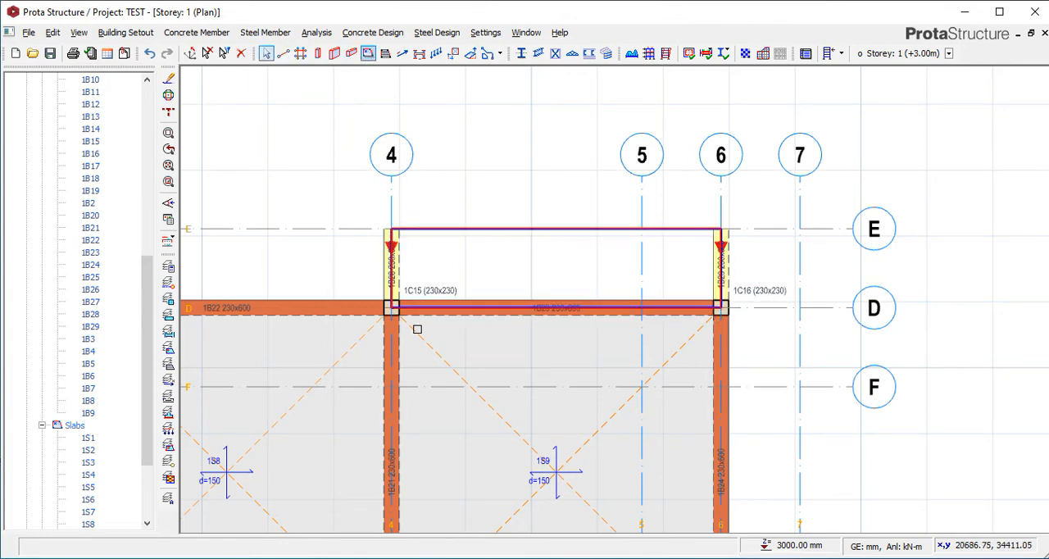
Insert a 150 mm slab inside the rectangular edge between axes 4, 6, D and E, using the properties of the adjacent slab, and finish insertion.
{"action": "left_click", "coordinate": [520, 403]}
{"action": "right_click", "coordinate": [523, 400]}
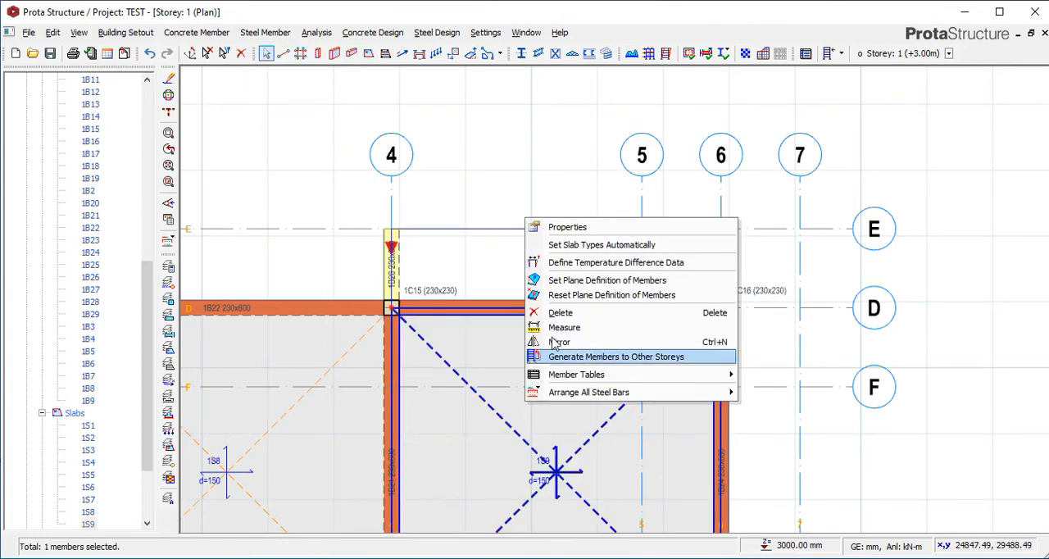
{"action": "left_click", "coordinate": [603, 230]}
{"action": "left_click", "coordinate": [552, 268]}
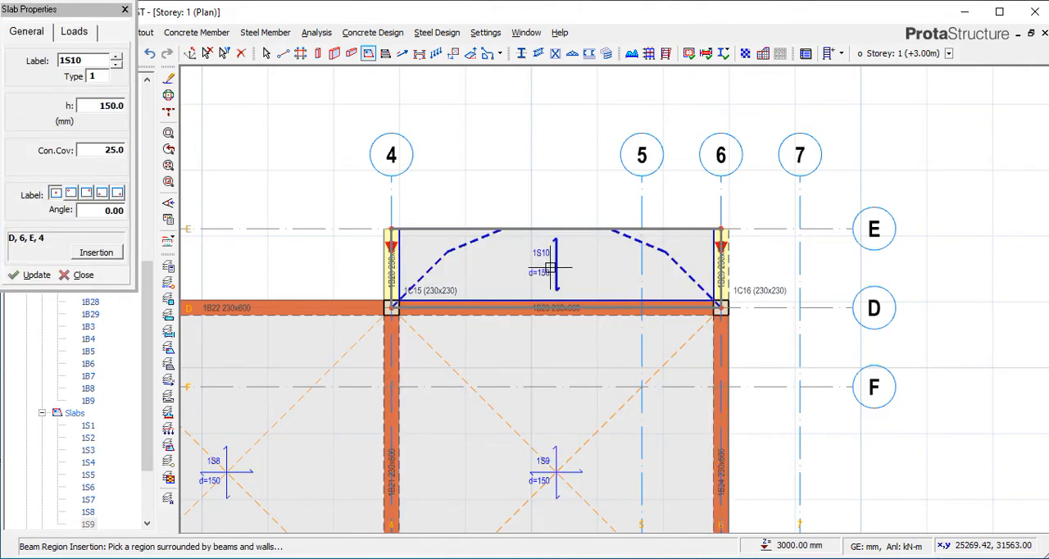
{"action": "left_click", "coordinate": [568, 331]}
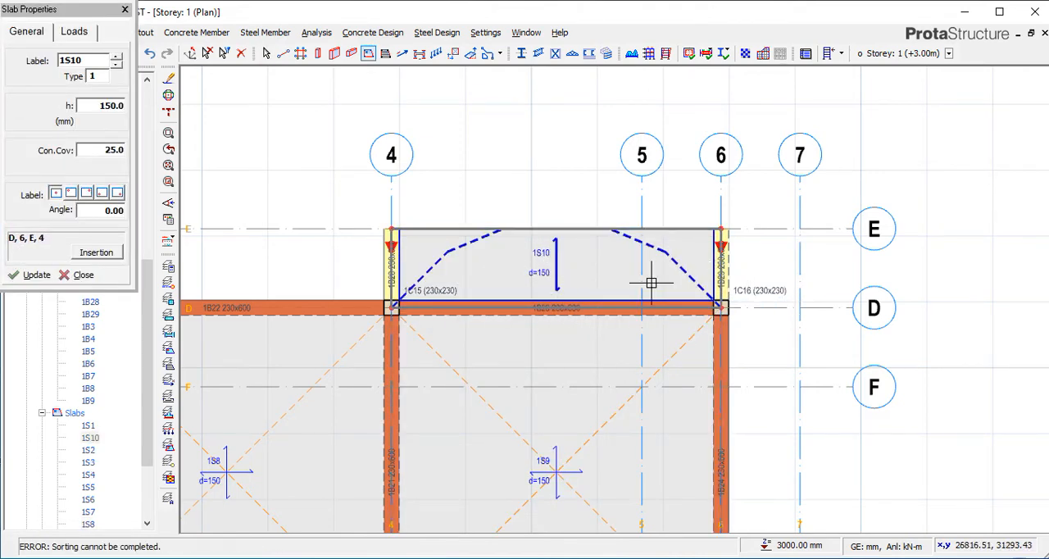
{"action": "scroll", "coordinate": [606, 189], "scroll_direction": "down", "scroll_amount": 1}
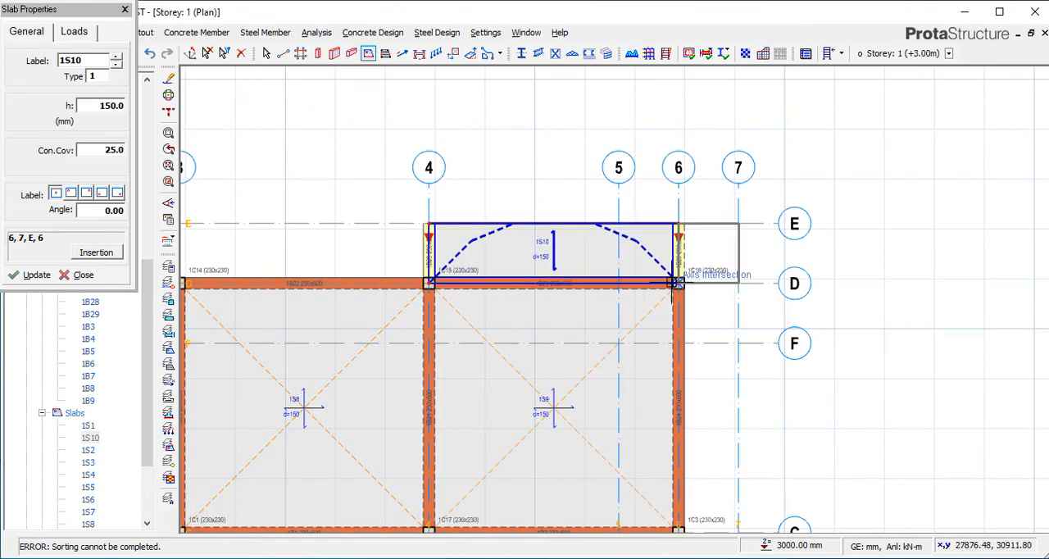
{"action": "left_click", "coordinate": [124, 9]}
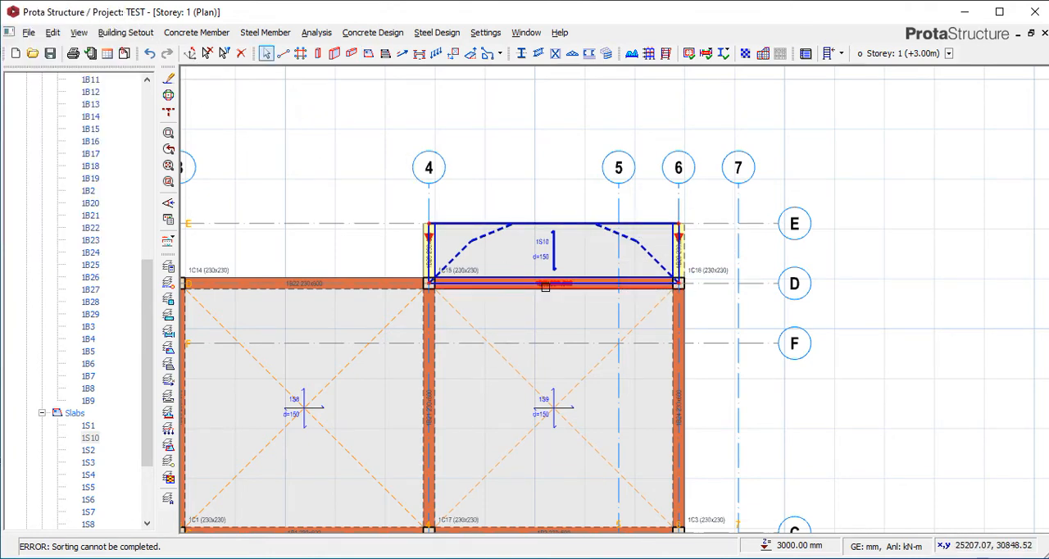
Insert 230x230 mm columns where axis E meets axes 4 and 6, using the properties of the column at axes 3 and D.
{"action": "mouse_move", "coordinate": [545, 286]}
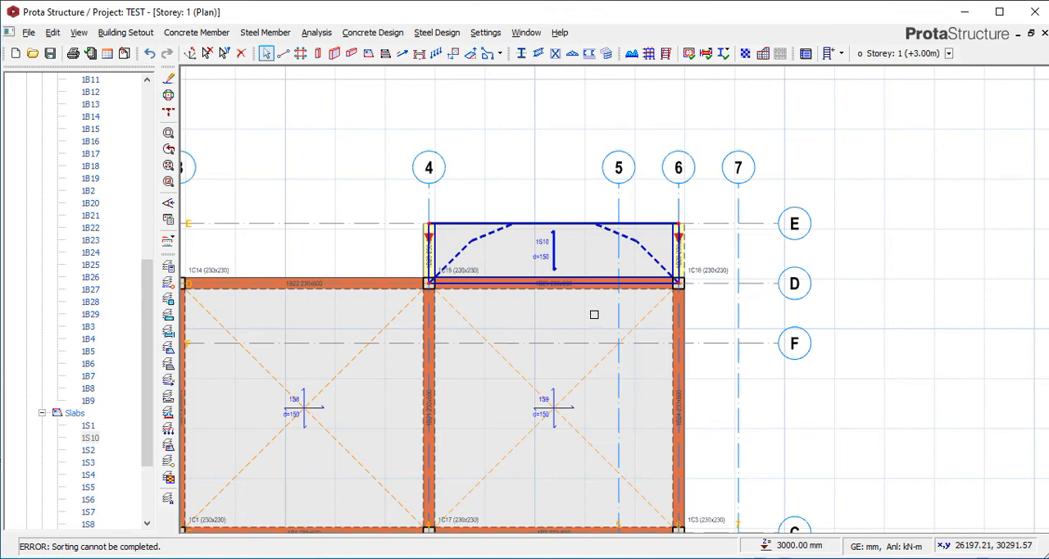
{"action": "scroll", "coordinate": [643, 225], "scroll_direction": "down", "scroll_amount": 3}
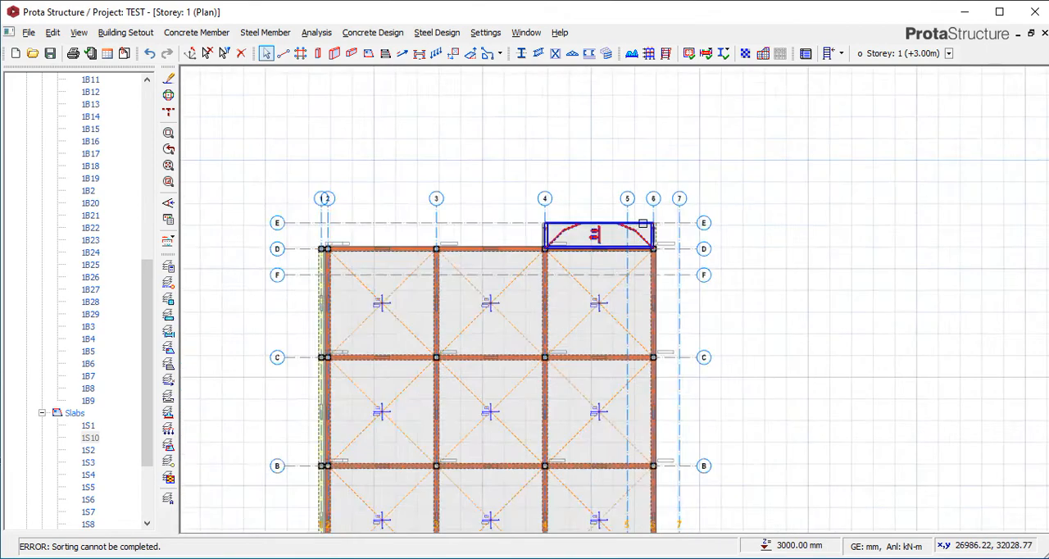
{"action": "scroll", "coordinate": [642, 224], "scroll_direction": "down", "scroll_amount": 2}
{"action": "scroll", "coordinate": [626, 232], "scroll_direction": "up", "scroll_amount": 1}
{"action": "scroll", "coordinate": [610, 232], "scroll_direction": "up", "scroll_amount": 2}
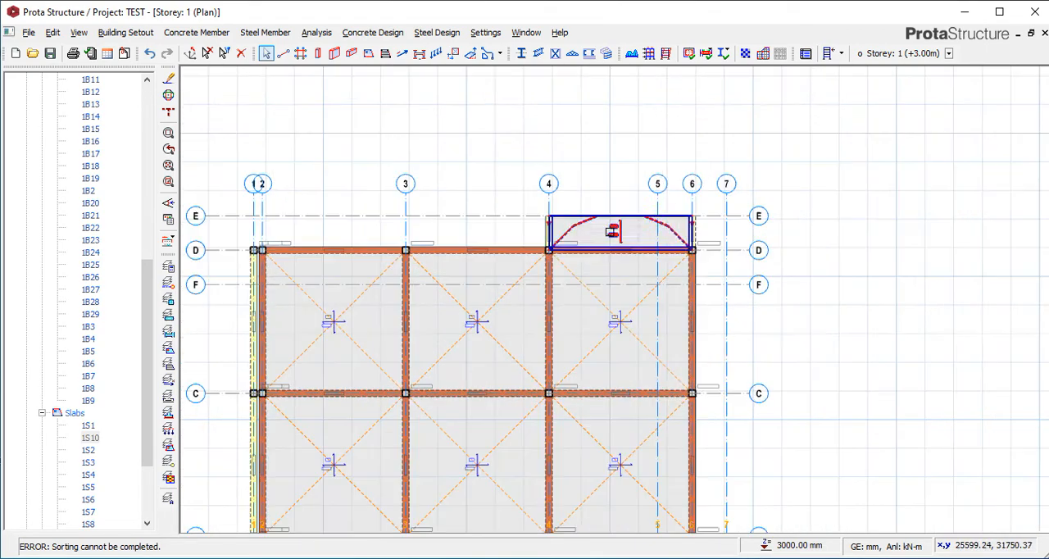
{"action": "scroll", "coordinate": [558, 222], "scroll_direction": "up", "scroll_amount": 2}
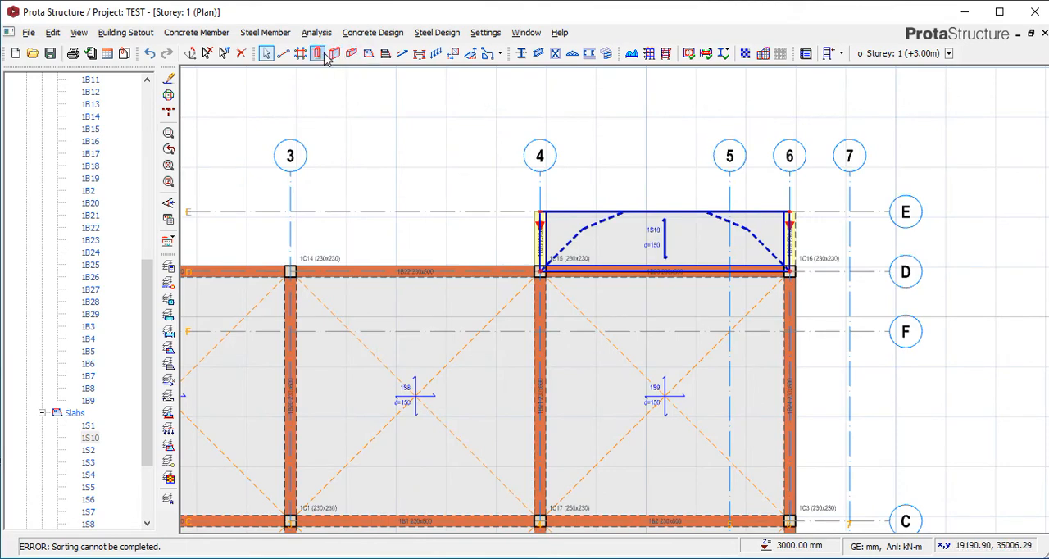
{"action": "left_click", "coordinate": [318, 261]}
{"action": "right_click", "coordinate": [324, 260]}
{"action": "left_click", "coordinate": [355, 269]}
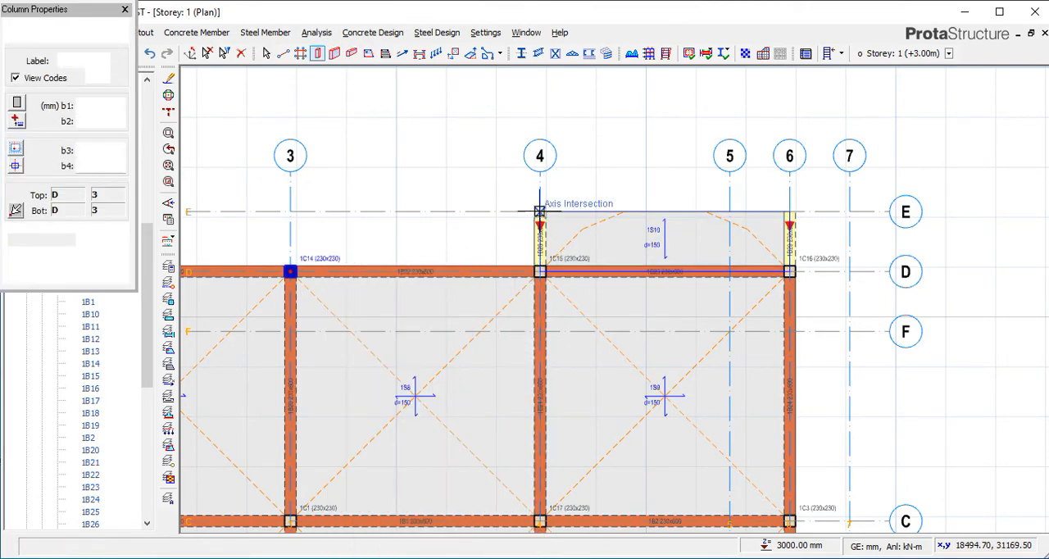
{"action": "left_click", "coordinate": [563, 219]}
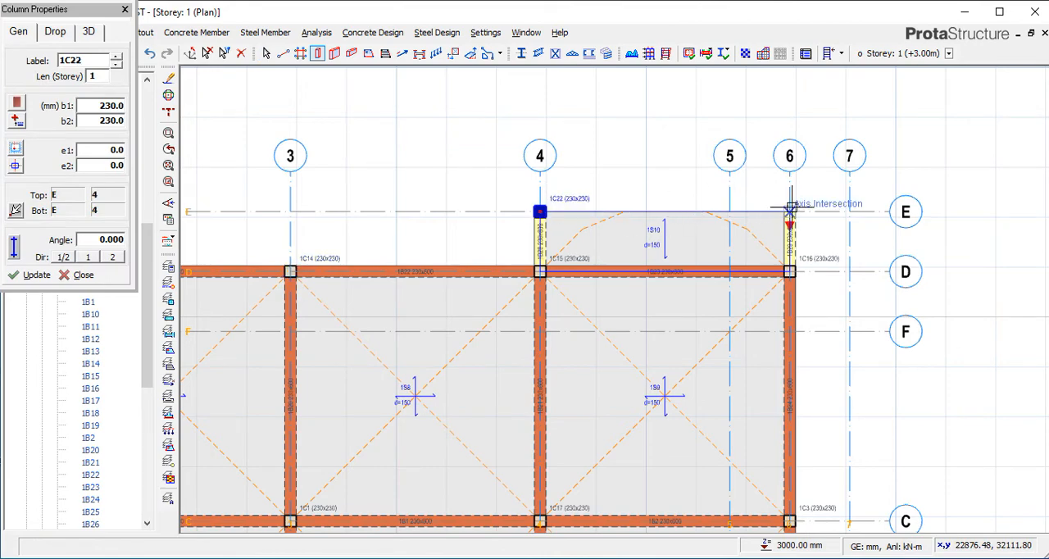
{"action": "left_click", "coordinate": [778, 206]}
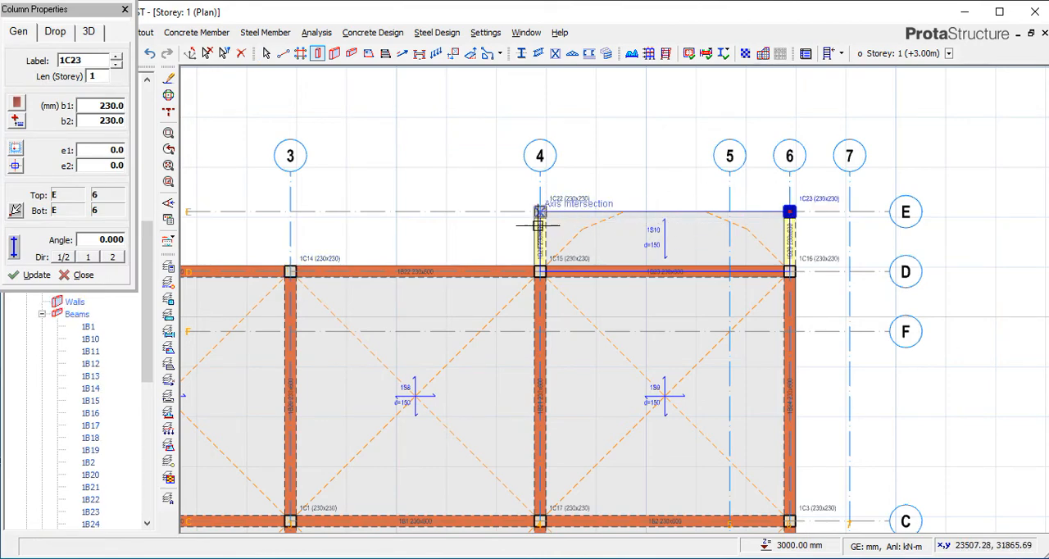
{"action": "scroll", "coordinate": [535, 227], "scroll_direction": "down", "scroll_amount": 1}
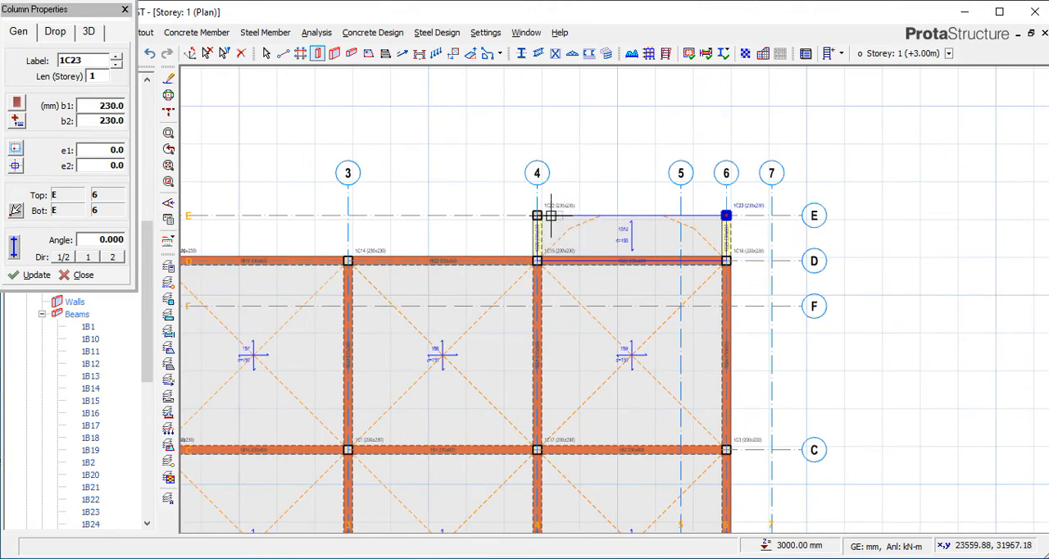
{"action": "scroll", "coordinate": [547, 220], "scroll_direction": "down", "scroll_amount": 2}
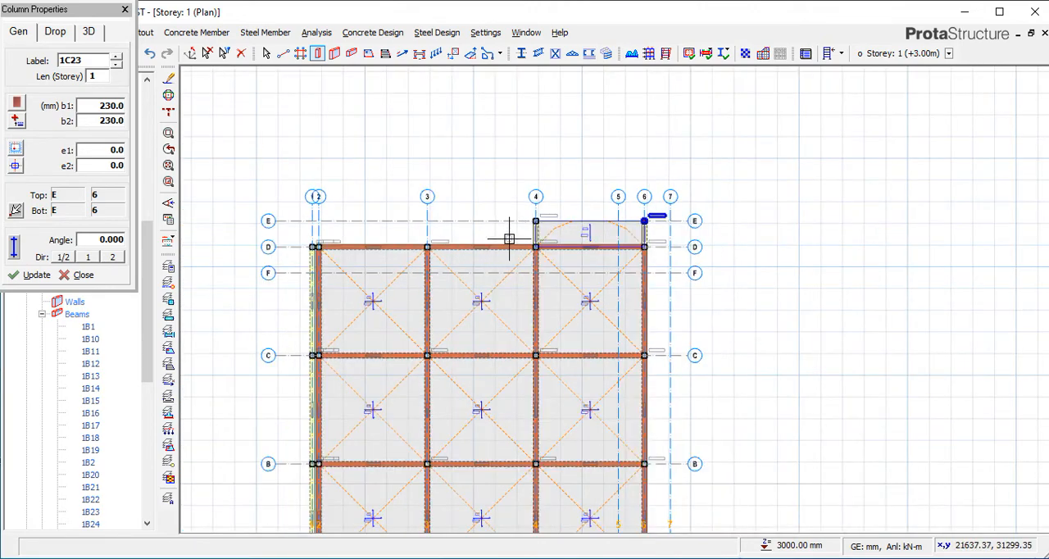
{"action": "scroll", "coordinate": [536, 221], "scroll_direction": "up", "scroll_amount": 1}
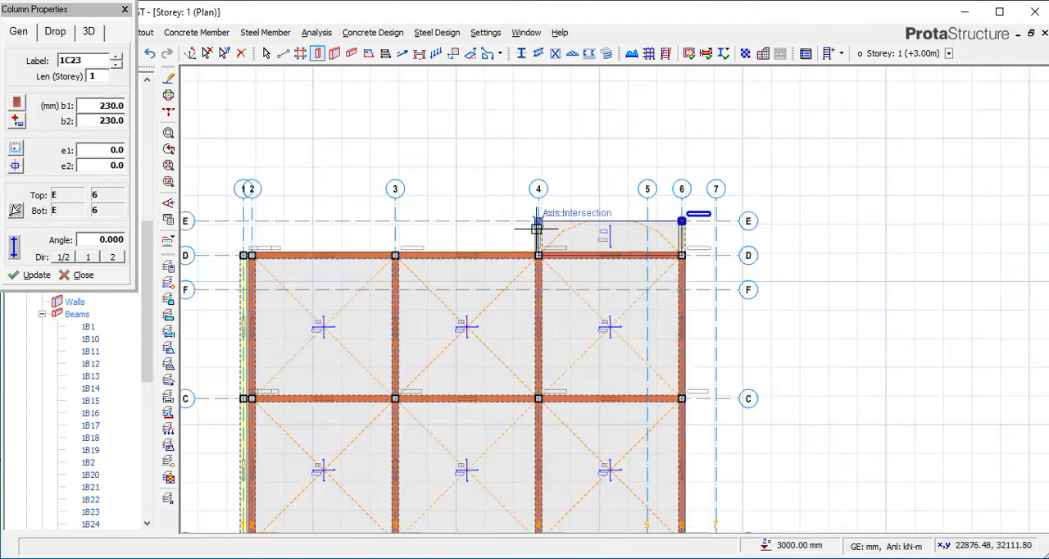
{"action": "left_click", "coordinate": [515, 236]}
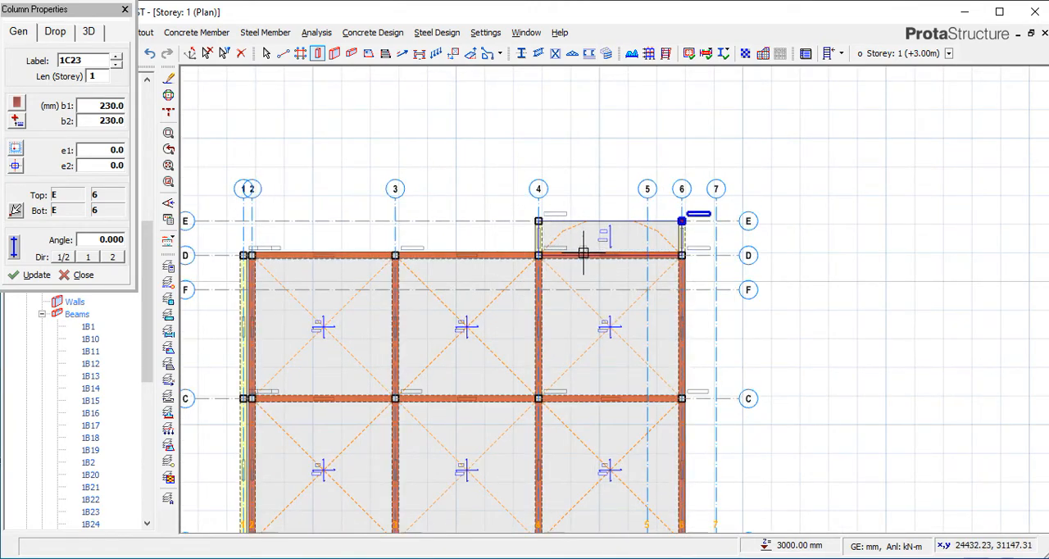
{"action": "key", "text": "Escape"}
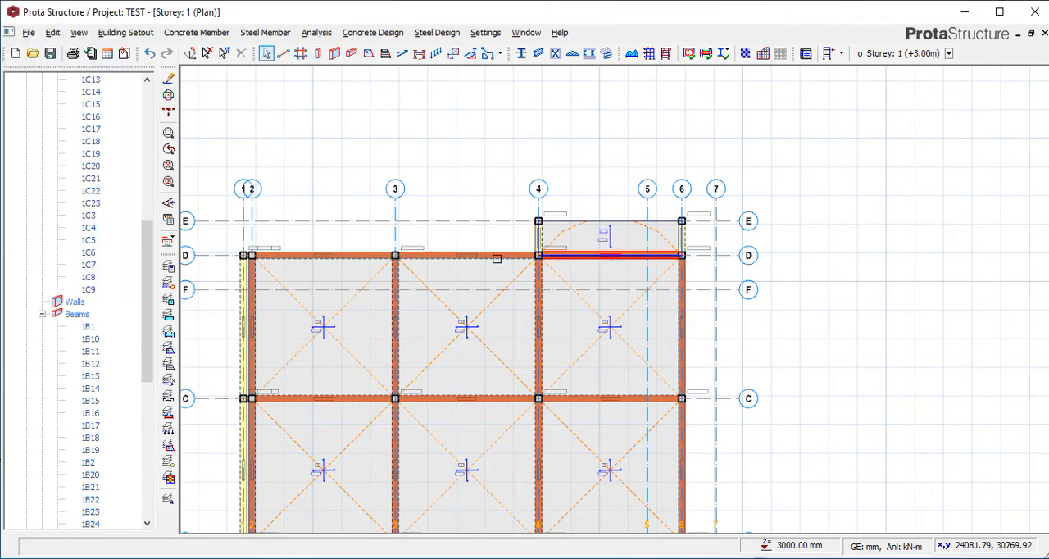
Delete the columns at the intersections of axis E with axes 6 and 4.
{"action": "left_click", "coordinate": [682, 220]}
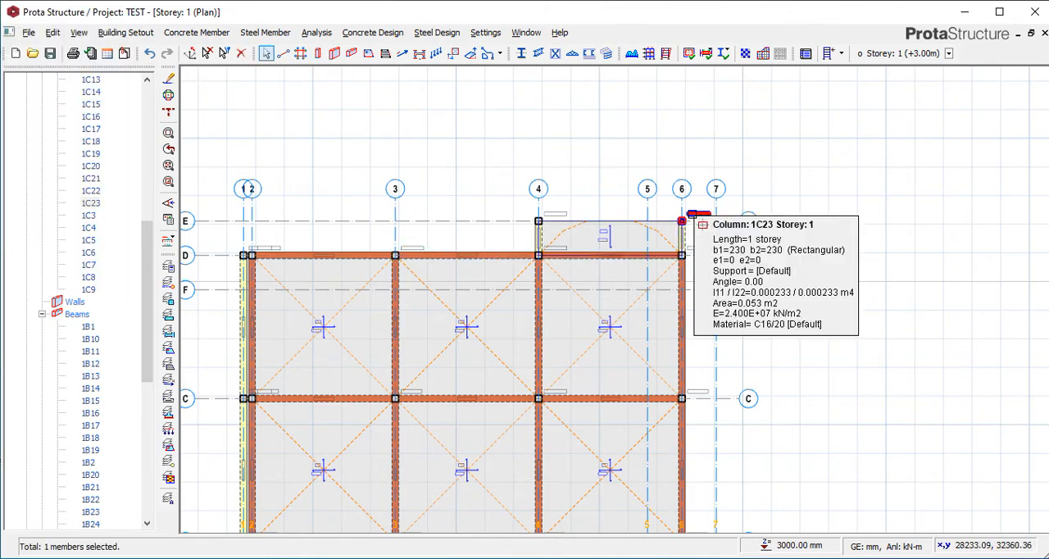
{"action": "key", "text": "Delete"}
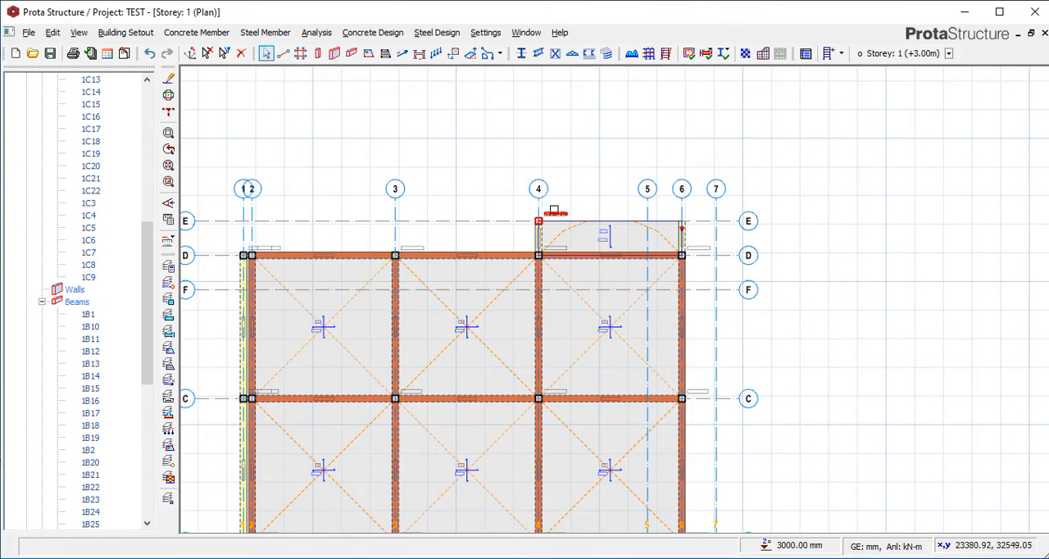
{"action": "left_click", "coordinate": [554, 211]}
{"action": "key", "text": "Delete"}
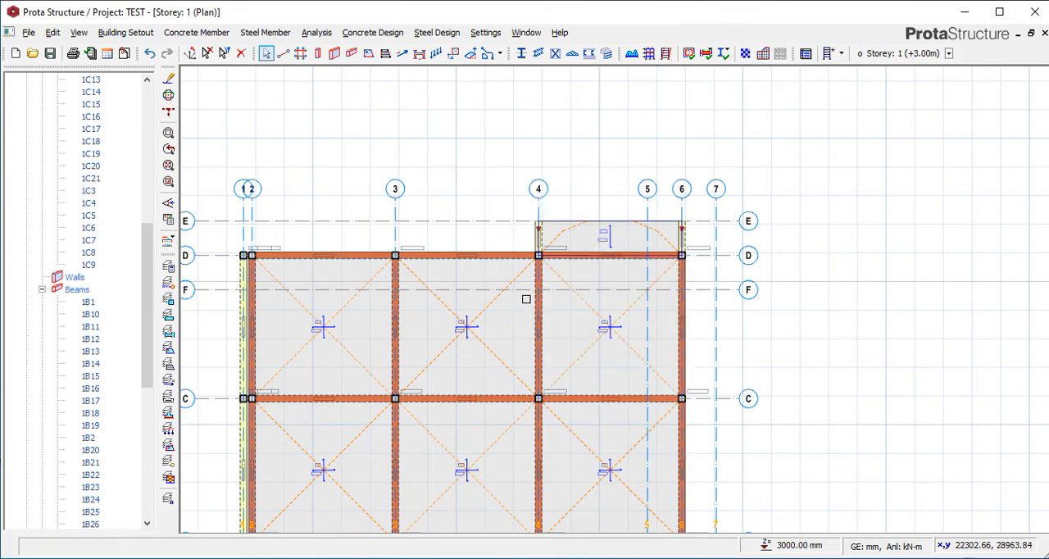
{"action": "scroll", "coordinate": [538, 224], "scroll_direction": "up", "scroll_amount": 2}
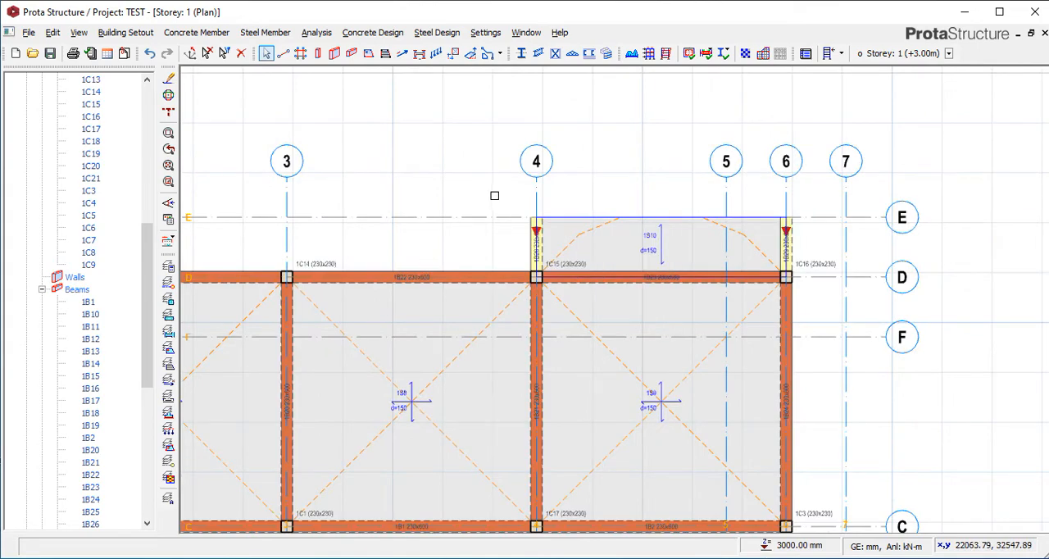
{"action": "scroll", "coordinate": [569, 233], "scroll_direction": "down", "scroll_amount": 3}
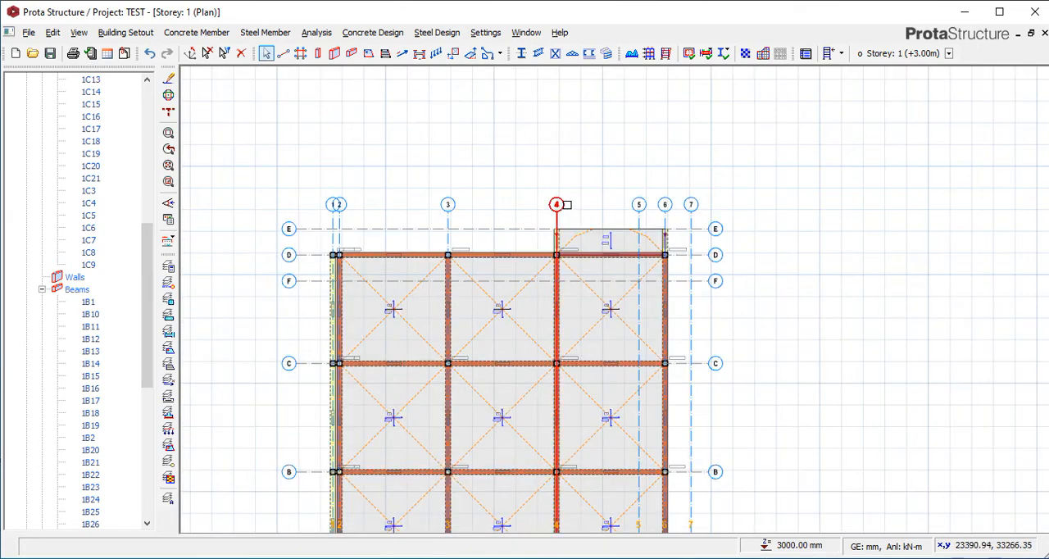
{"action": "scroll", "coordinate": [112, 249], "scroll_direction": "down", "scroll_amount": 10}
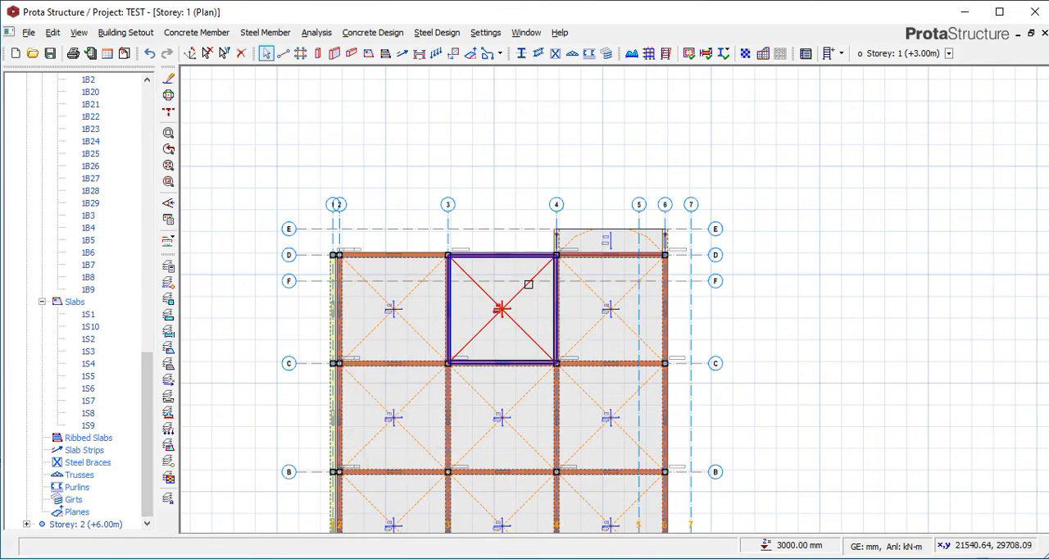
Switch to the Storey 2 plan at +6.00 m.
{"action": "scroll", "coordinate": [557, 229], "scroll_direction": "up", "scroll_amount": 2}
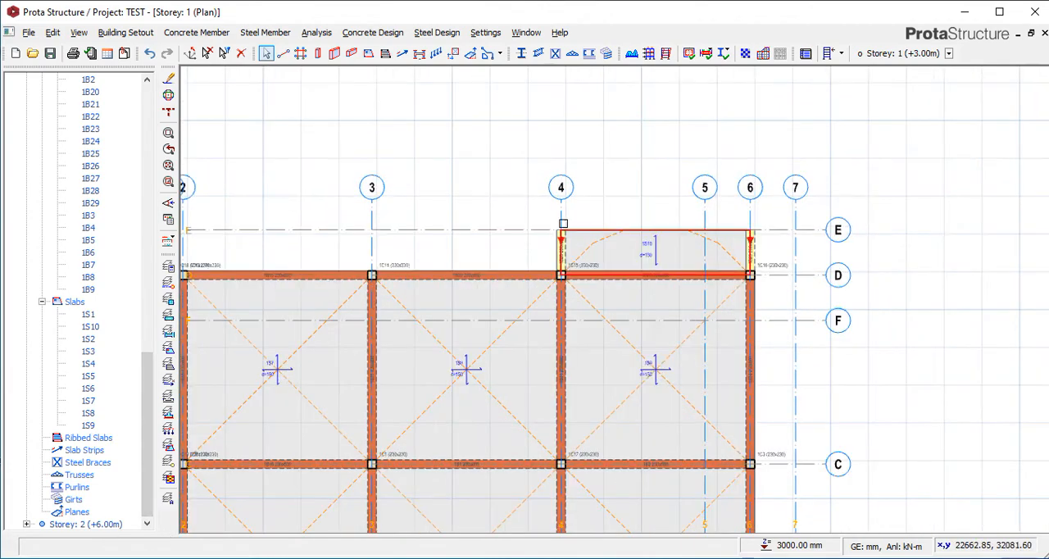
{"action": "scroll", "coordinate": [562, 218], "scroll_direction": "down", "scroll_amount": 3}
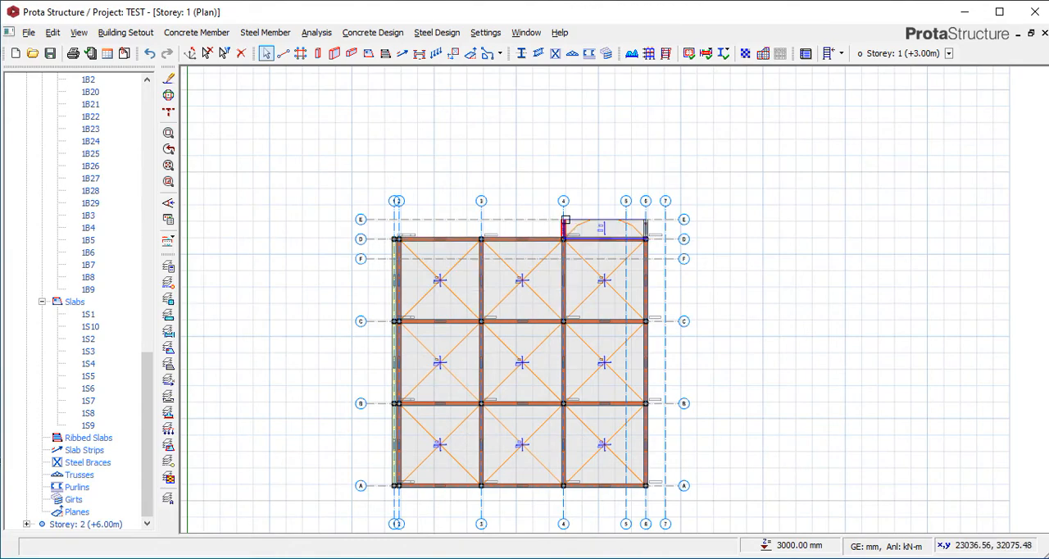
{"action": "left_click", "coordinate": [96, 525]}
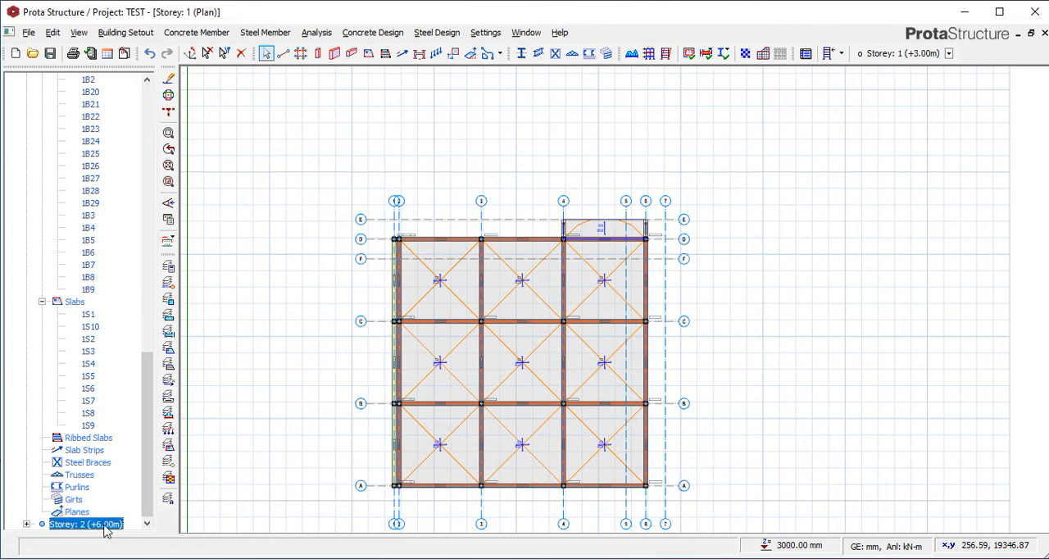
{"action": "double_click", "coordinate": [99, 524]}
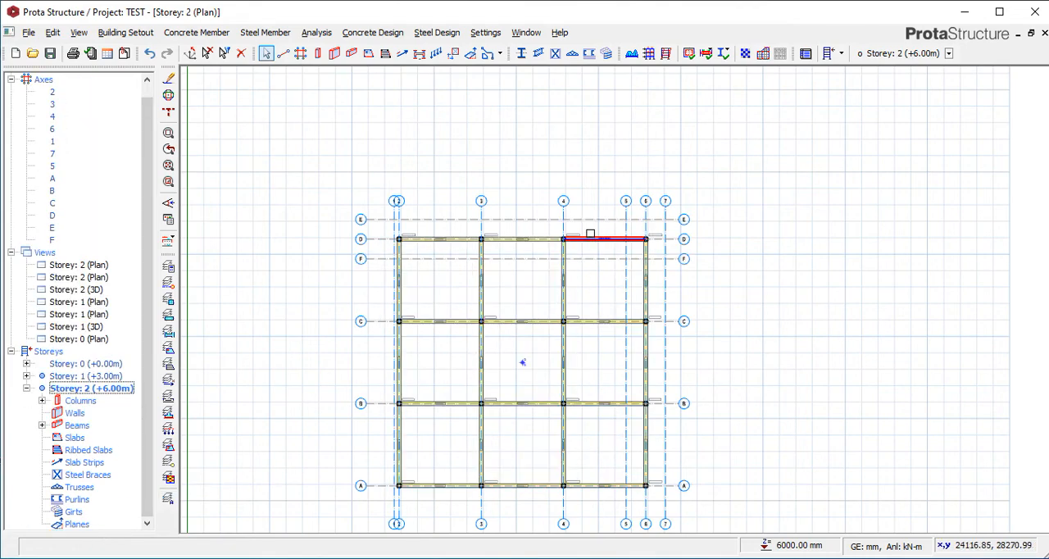
Insert 230x230 mm columns on Storey 2 where axis E meets axes 4 and 6, accepting invalidation of the analysis results.
{"action": "scroll", "coordinate": [590, 232], "scroll_direction": "up", "scroll_amount": 3}
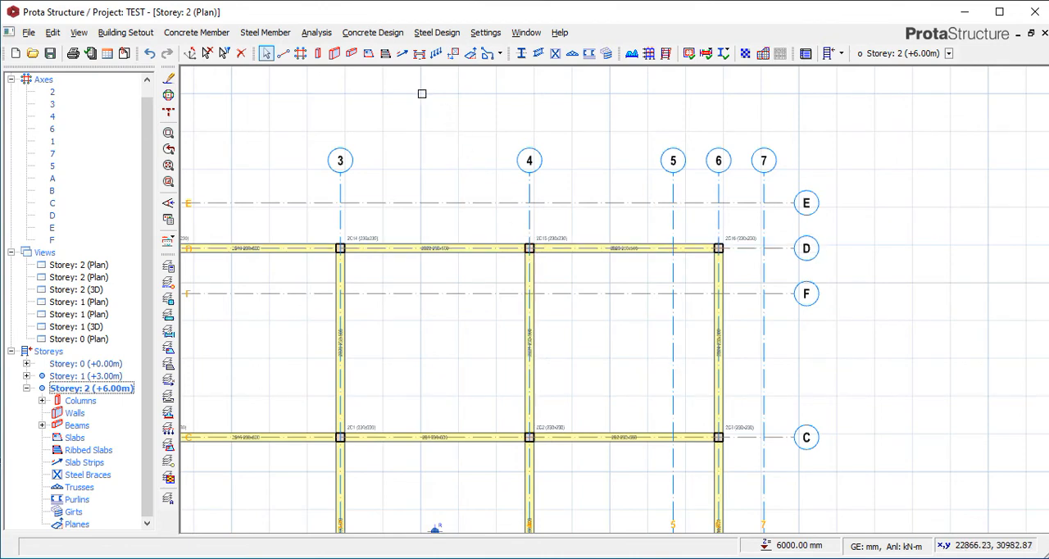
{"action": "left_click", "coordinate": [317, 53]}
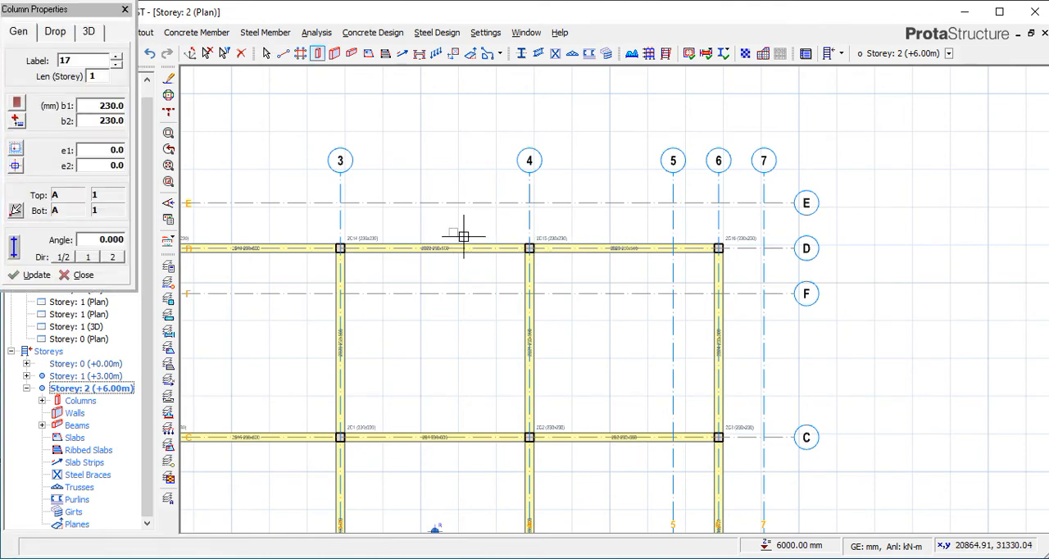
{"action": "left_click", "coordinate": [529, 202]}
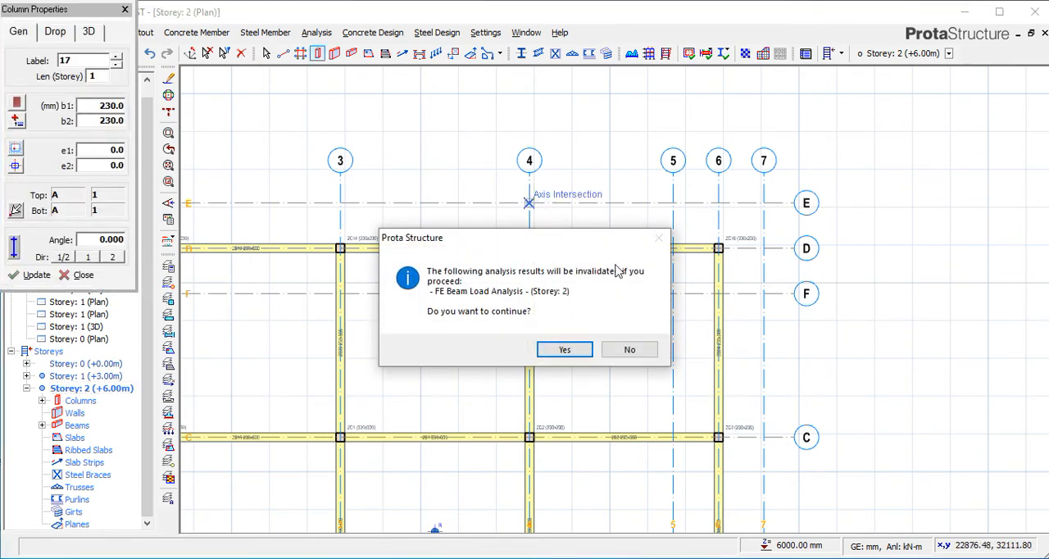
{"action": "left_click", "coordinate": [565, 350]}
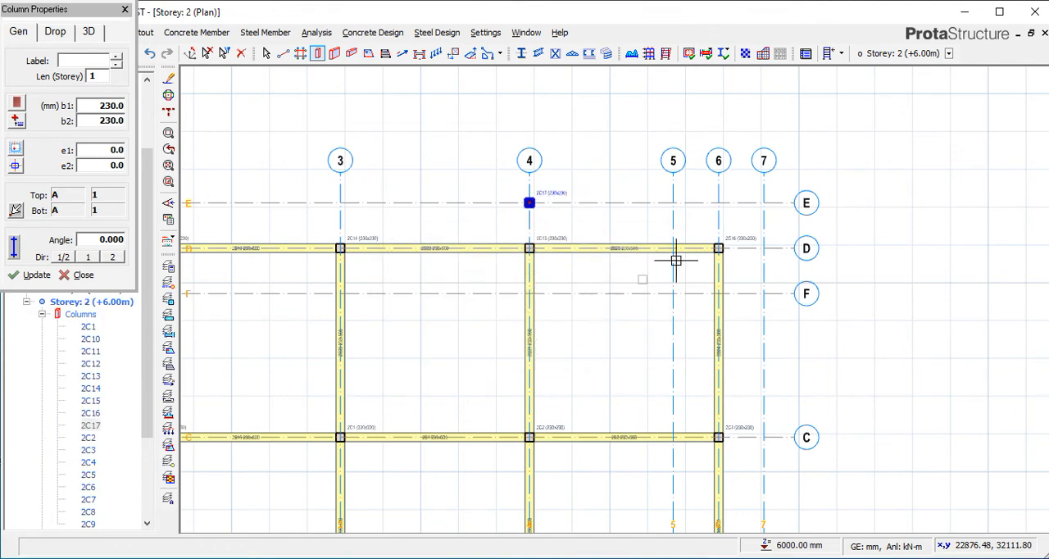
{"action": "left_click", "coordinate": [753, 204]}
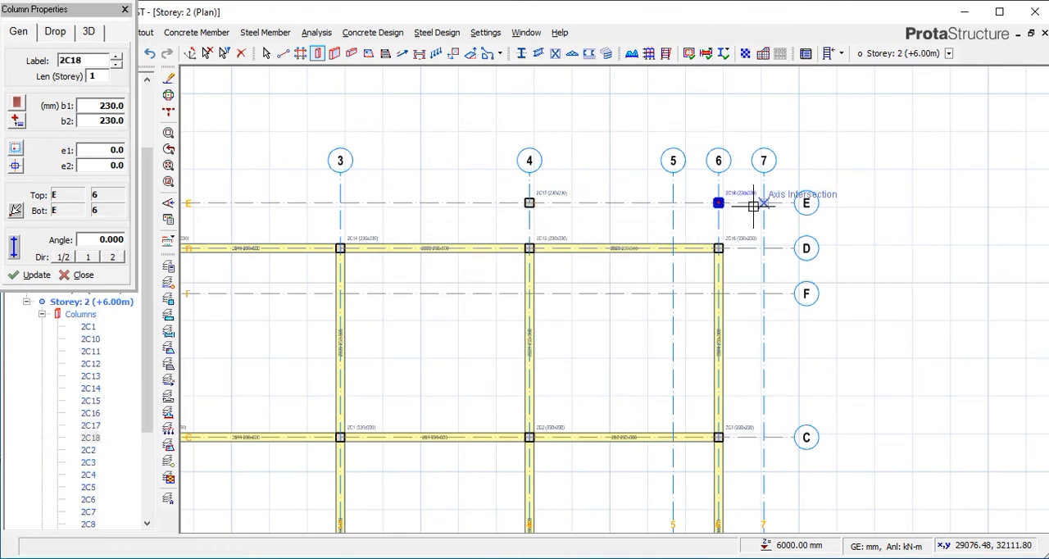
{"action": "left_click", "coordinate": [125, 10]}
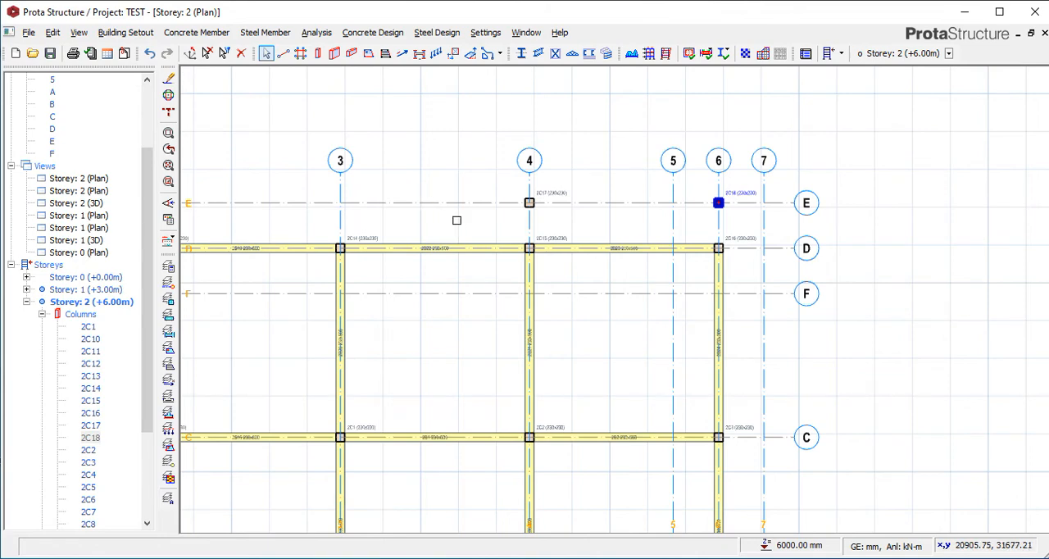
Insert 230x600 mm beams from D4 through E4 and E6 to D6, using the properties of the axis D beam between axes 4 and 6.
{"action": "right_click", "coordinate": [564, 245]}
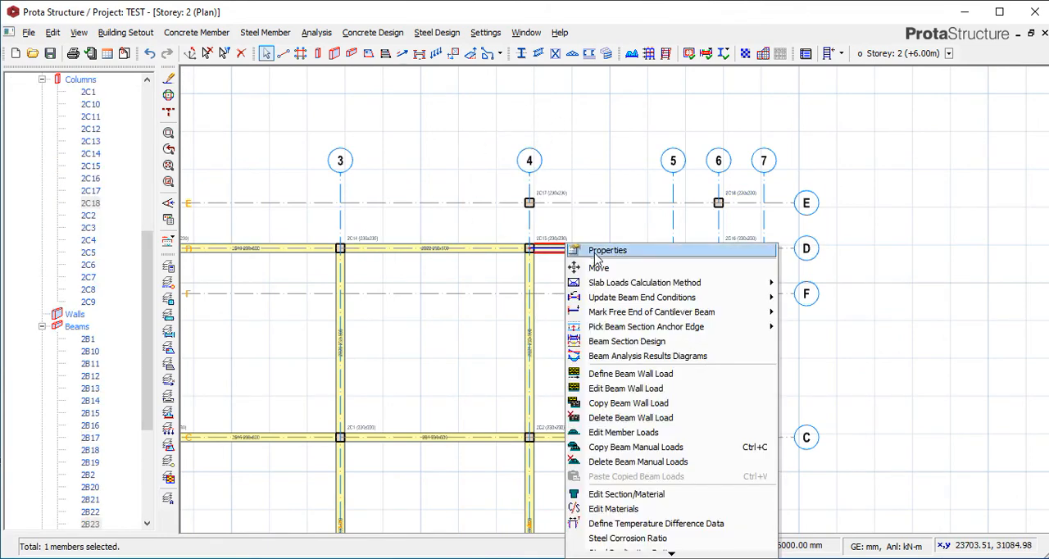
{"action": "left_click", "coordinate": [595, 251]}
{"action": "left_click", "coordinate": [528, 248]}
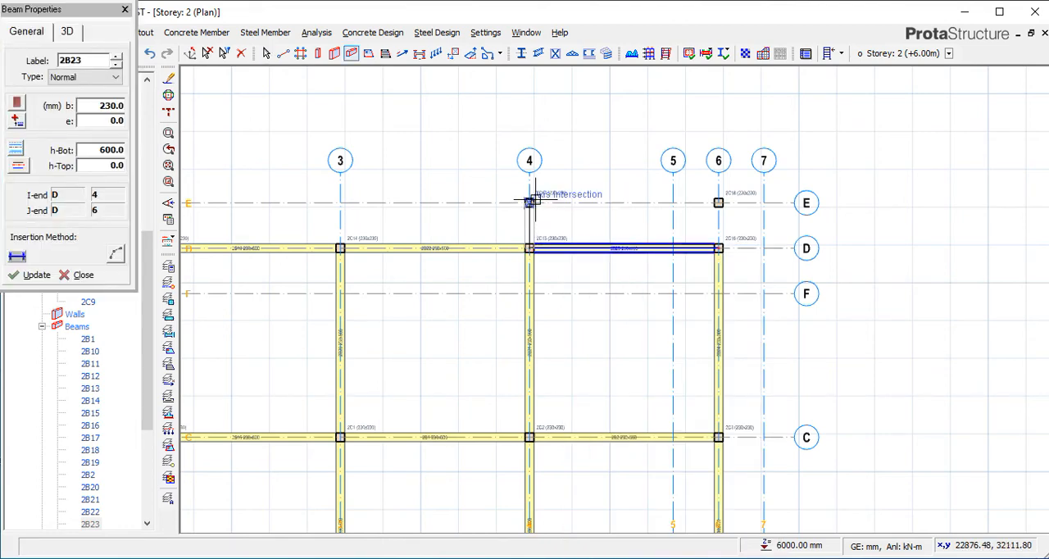
{"action": "left_click", "coordinate": [529, 202]}
{"action": "left_click", "coordinate": [719, 203]}
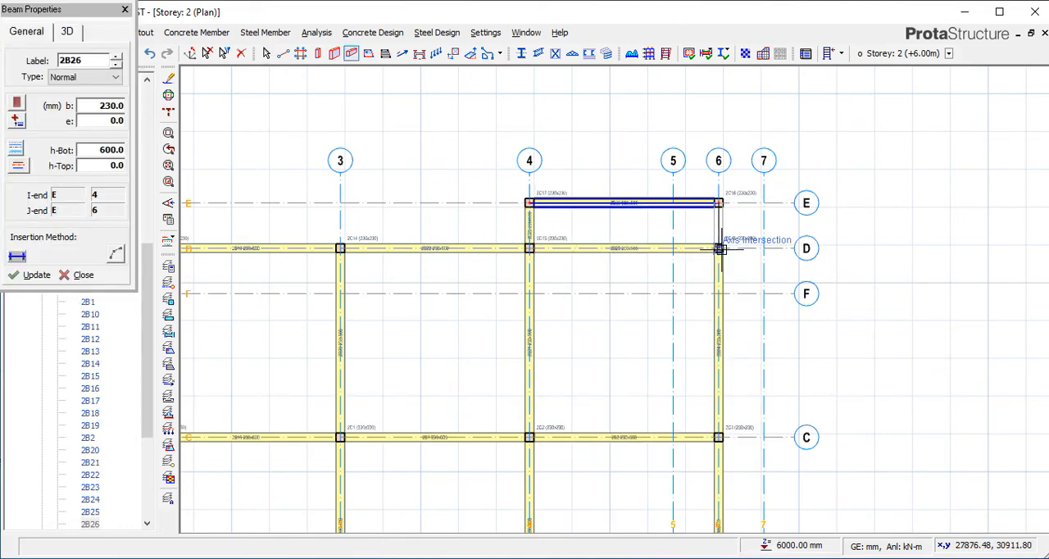
{"action": "left_click", "coordinate": [721, 248]}
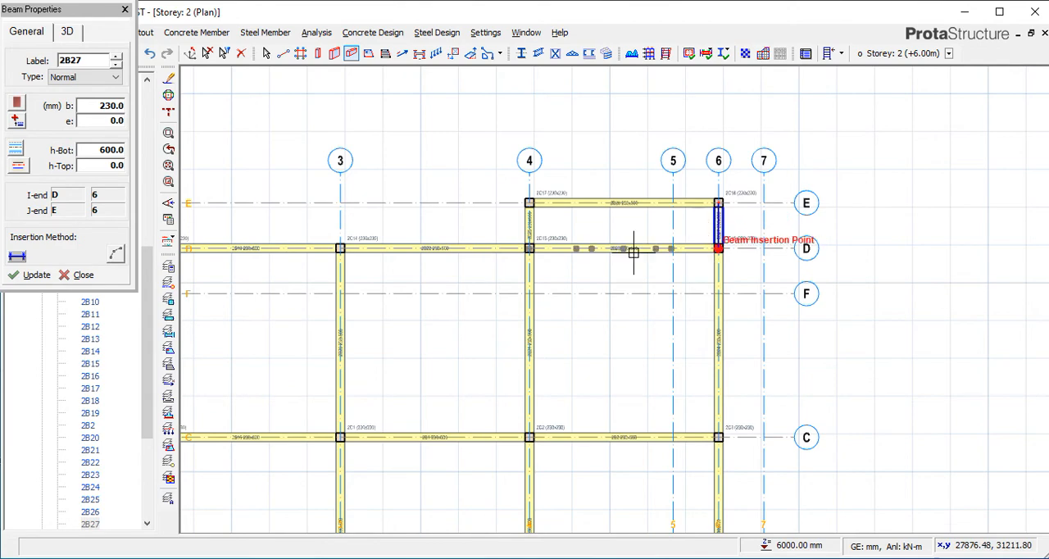
{"action": "left_click", "coordinate": [125, 10]}
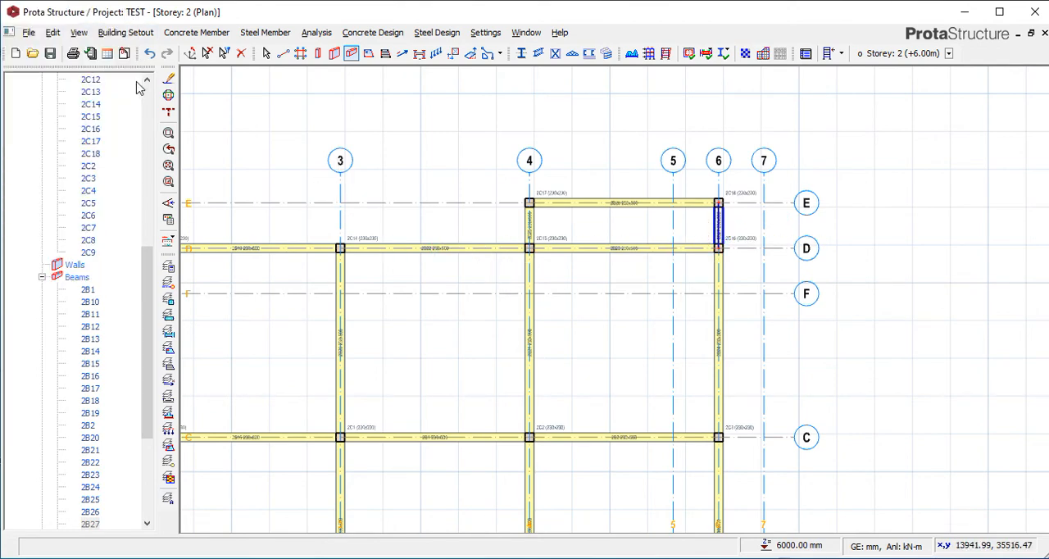
Open a new 3D view of Storey 2.
{"action": "scroll", "coordinate": [94, 119], "scroll_direction": "up", "scroll_amount": 8}
{"action": "scroll", "coordinate": [92, 160], "scroll_direction": "up", "scroll_amount": 3}
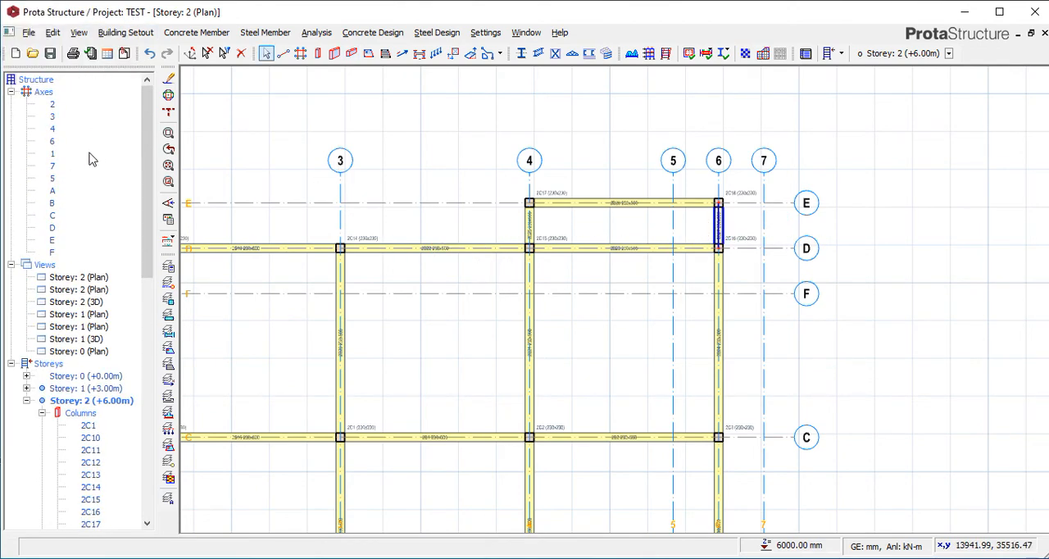
{"action": "left_click", "coordinate": [51, 266]}
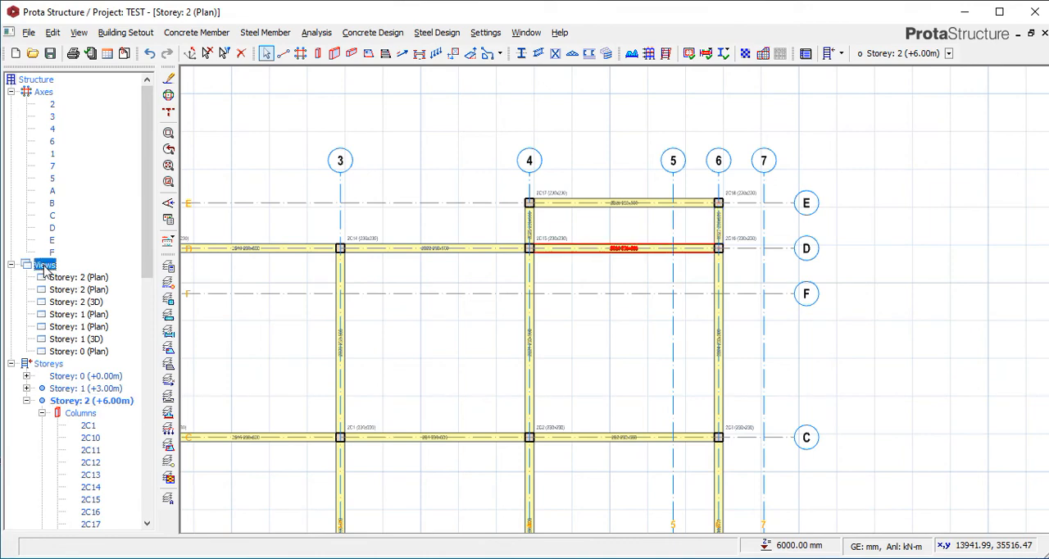
{"action": "right_click", "coordinate": [51, 266]}
{"action": "left_click", "coordinate": [74, 290]}
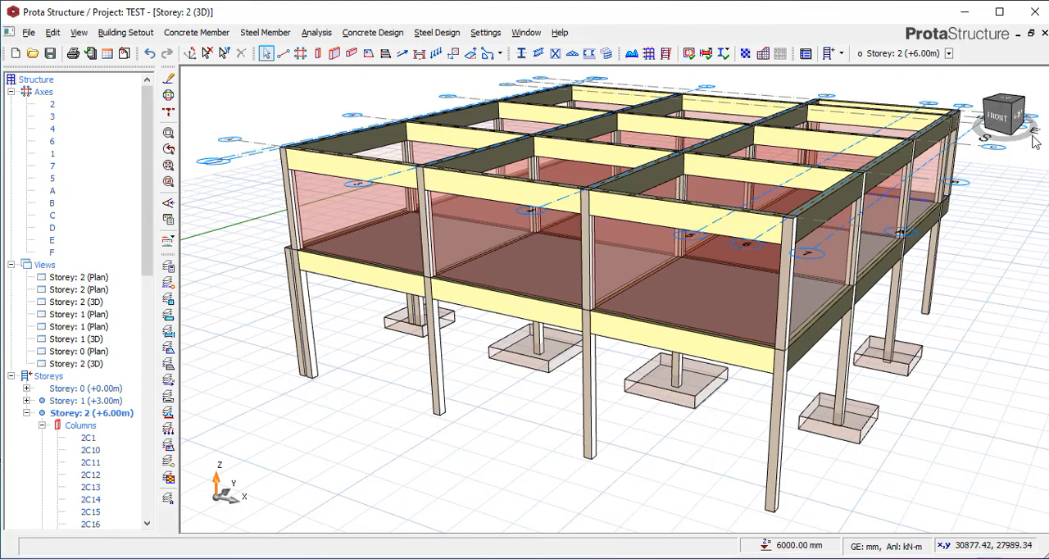
Examine in 3D how the upper-storey columns of the projecting bay sit on the cantilever beams and slab below.
{"action": "mouse_move", "coordinate": [1032, 130]}
{"action": "left_mouse_down"}
{"action": "mouse_move", "coordinate": [1010, 170]}
{"action": "mouse_move", "coordinate": [951, 201]}
{"action": "mouse_move", "coordinate": [947, 214]}
{"action": "left_mouse_up"}
{"action": "mouse_move", "coordinate": [1026, 136]}
{"action": "left_mouse_down"}
{"action": "mouse_move", "coordinate": [1027, 158]}
{"action": "mouse_move", "coordinate": [992, 145]}
{"action": "mouse_move", "coordinate": [1034, 149]}
{"action": "left_mouse_up"}
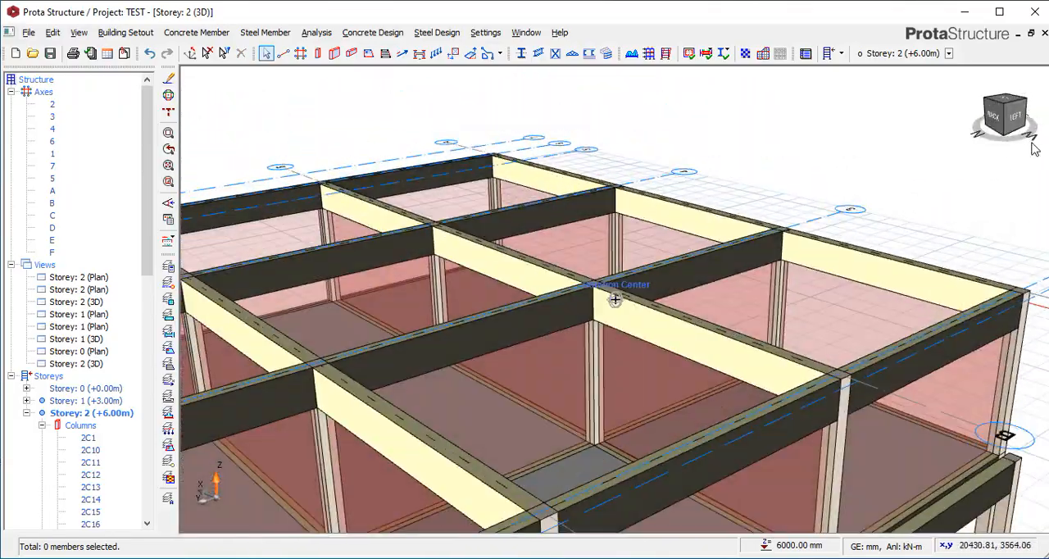
{"action": "scroll", "coordinate": [788, 148], "scroll_direction": "down", "scroll_amount": 5}
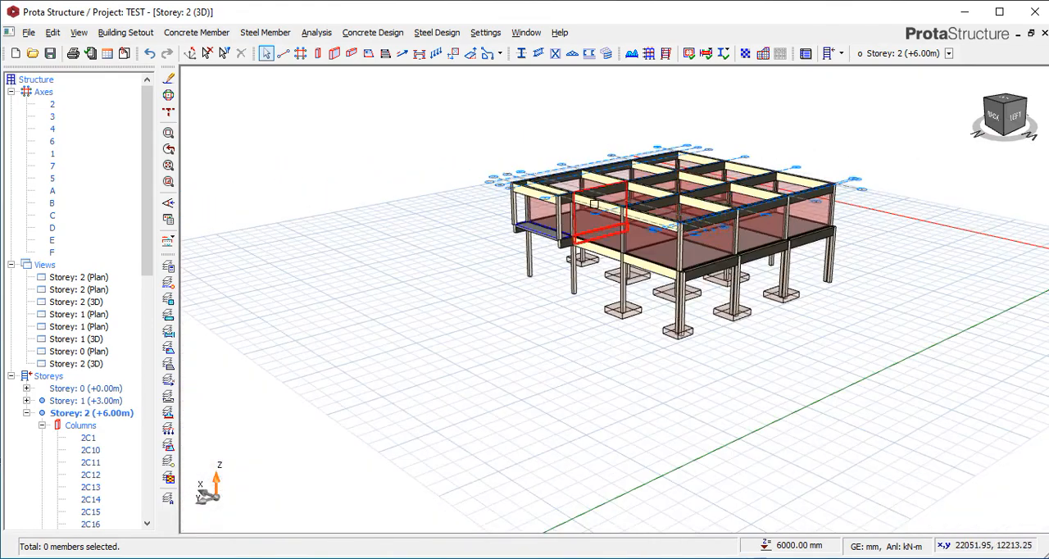
{"action": "scroll", "coordinate": [773, 157], "scroll_direction": "up", "scroll_amount": 6}
{"action": "scroll", "coordinate": [701, 248], "scroll_direction": "up", "scroll_amount": 3}
{"action": "scroll", "coordinate": [676, 231], "scroll_direction": "down", "scroll_amount": 2}
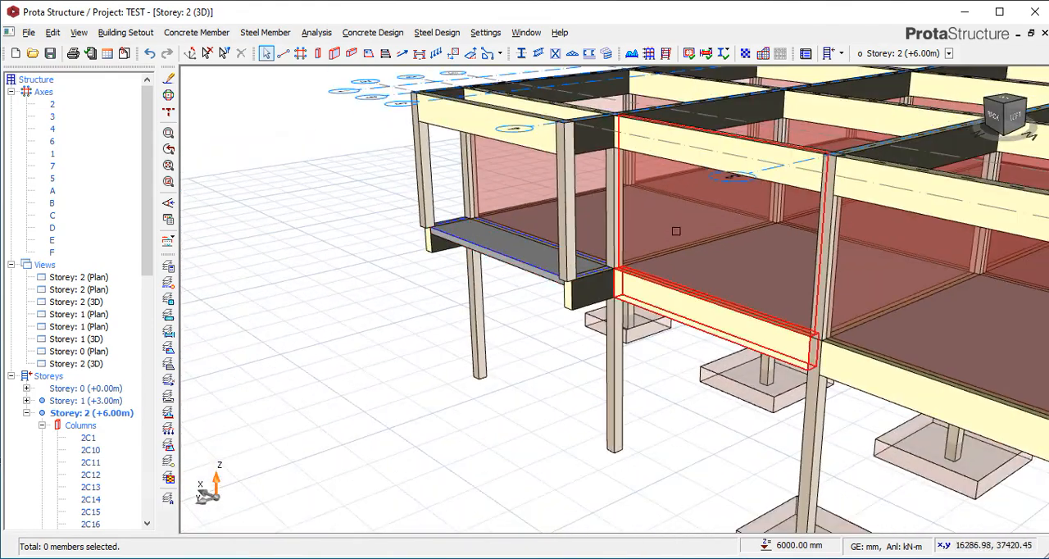
{"action": "left_click_drag", "start_coordinate": [1034, 140], "coordinate": [1014, 148]}
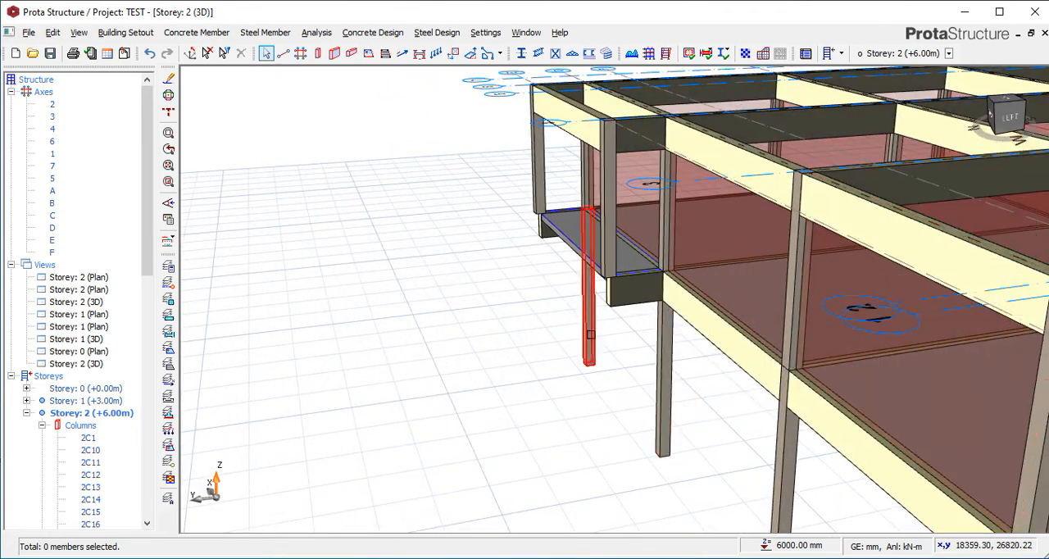
{"action": "scroll", "coordinate": [557, 242], "scroll_direction": "down", "scroll_amount": 3}
{"action": "scroll", "coordinate": [573, 213], "scroll_direction": "up", "scroll_amount": 2}
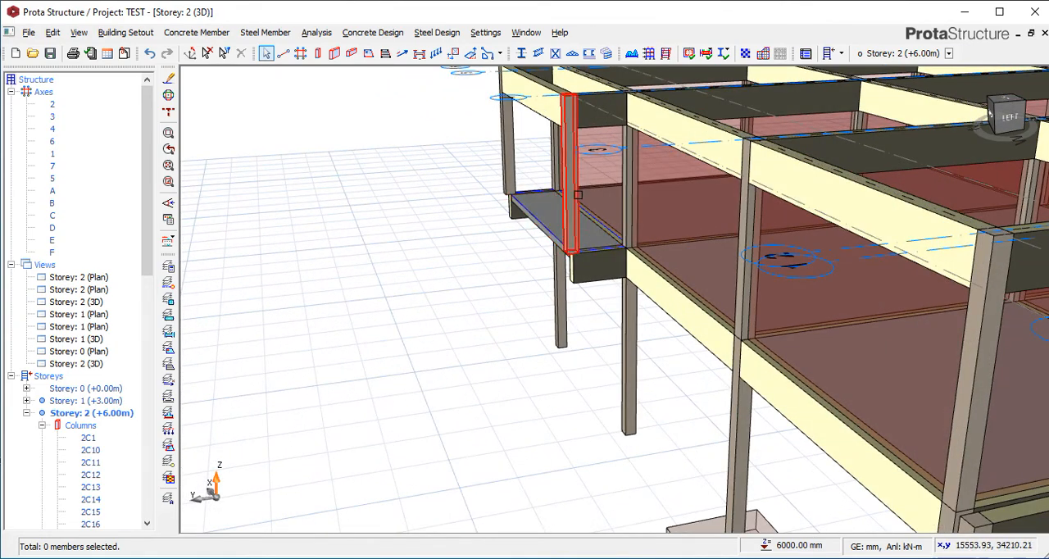
{"action": "scroll", "coordinate": [590, 270], "scroll_direction": "up", "scroll_amount": 4}
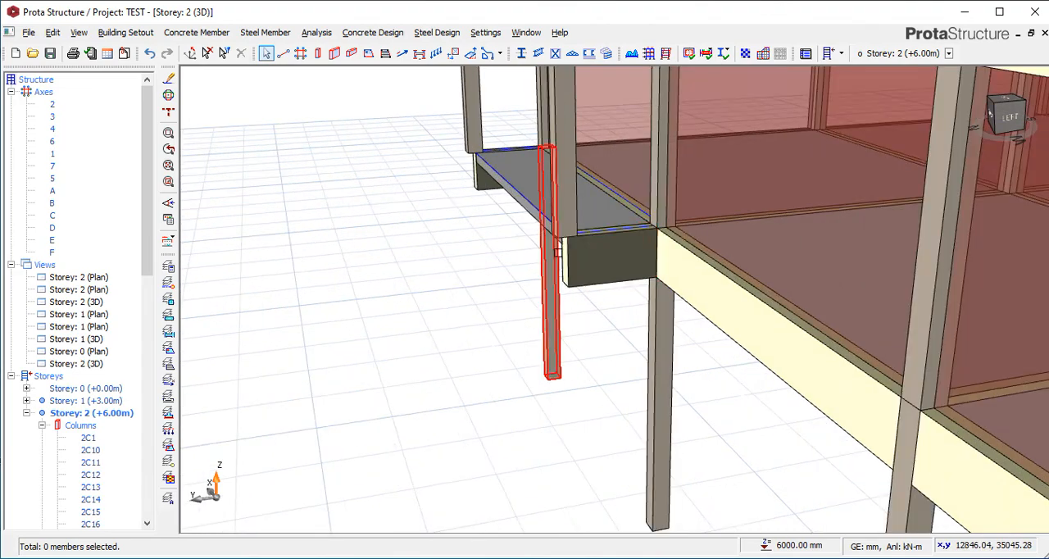
{"action": "scroll", "coordinate": [578, 214], "scroll_direction": "down", "scroll_amount": 1}
{"action": "scroll", "coordinate": [578, 215], "scroll_direction": "down", "scroll_amount": 3}
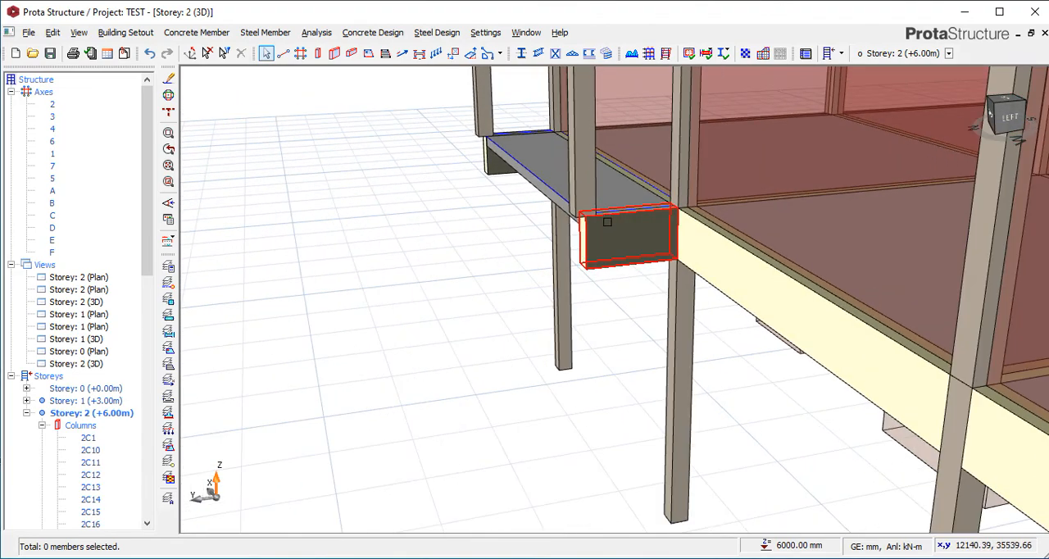
{"action": "scroll", "coordinate": [580, 235], "scroll_direction": "down", "scroll_amount": 3}
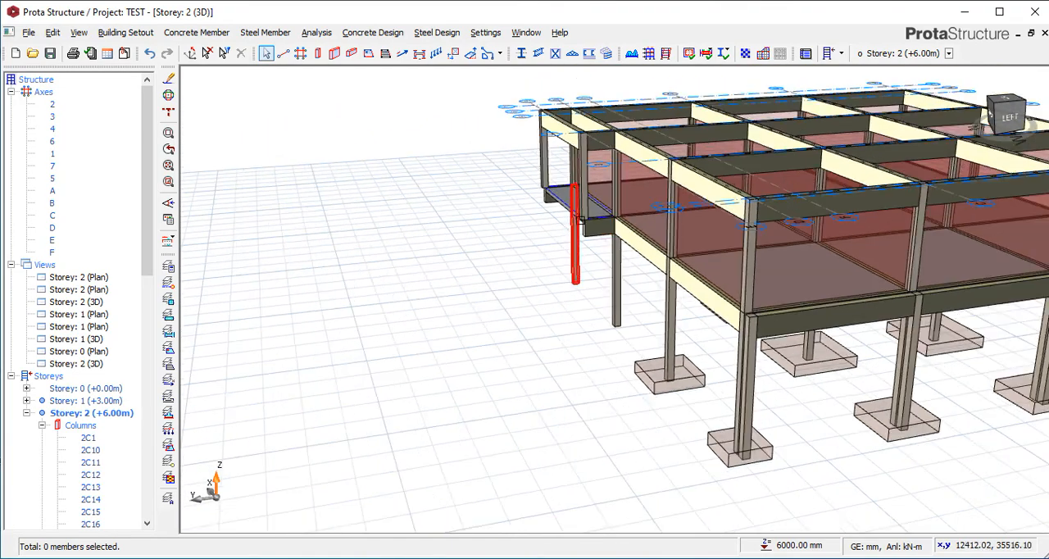
{"action": "scroll", "coordinate": [590, 148], "scroll_direction": "up", "scroll_amount": 5}
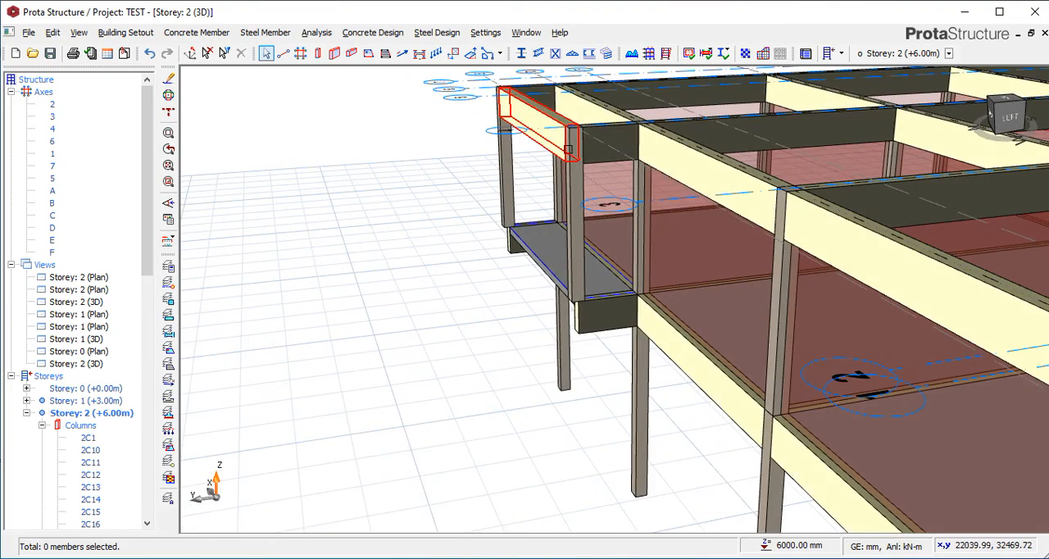
{"action": "scroll", "coordinate": [565, 317], "scroll_direction": "down", "scroll_amount": 2}
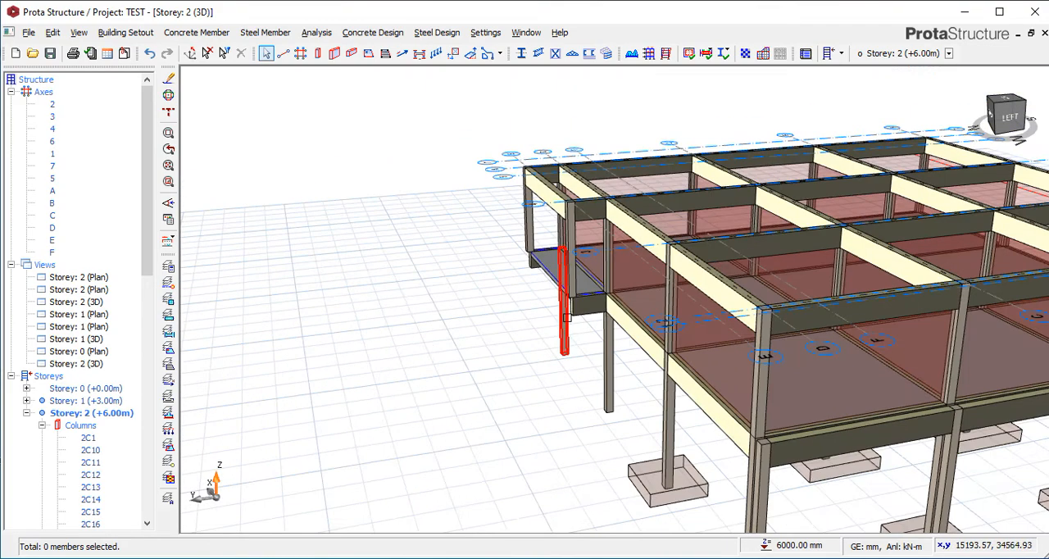
{"action": "scroll", "coordinate": [572, 287], "scroll_direction": "up", "scroll_amount": 2}
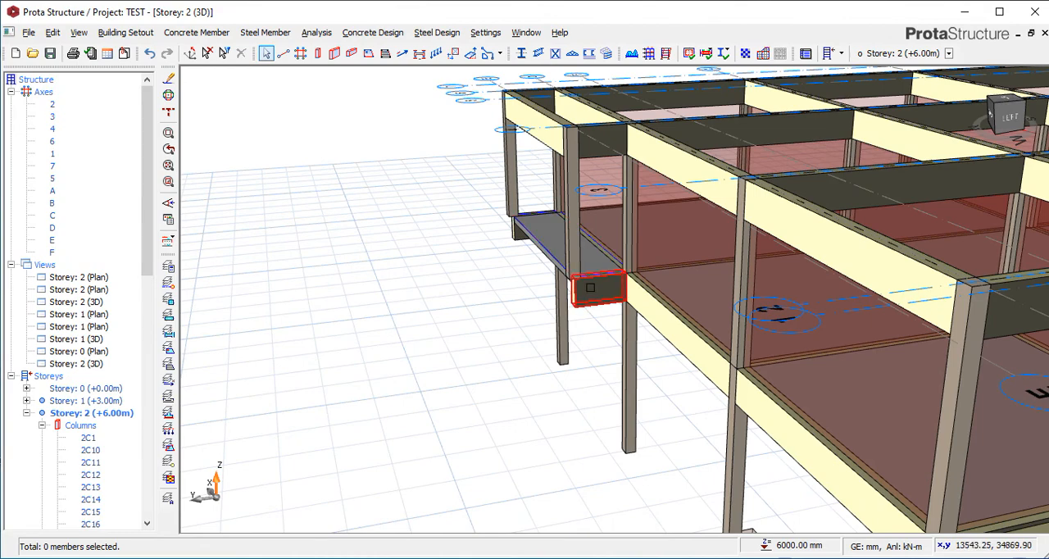
{"action": "scroll", "coordinate": [568, 255], "scroll_direction": "down", "scroll_amount": 2}
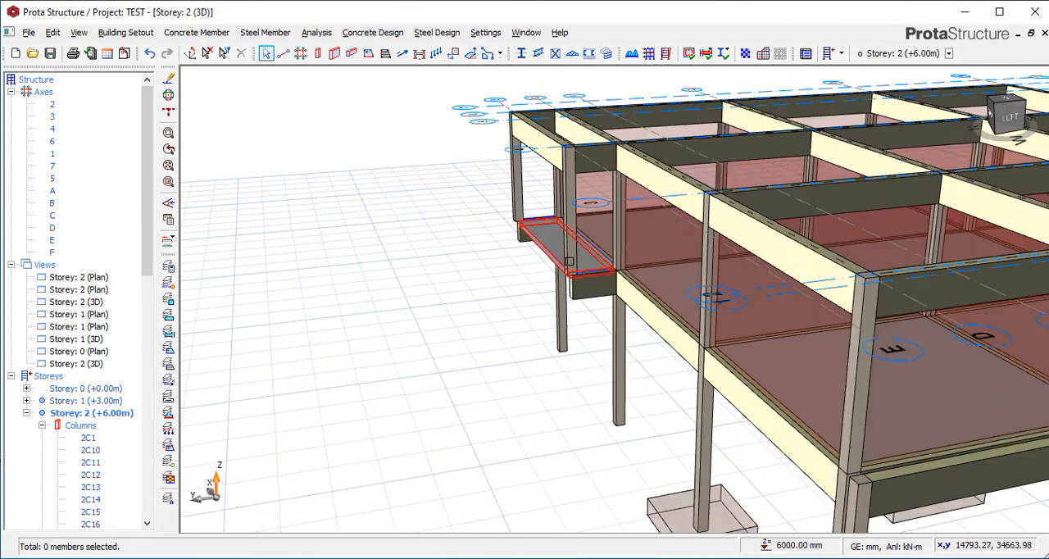
{"action": "scroll", "coordinate": [589, 276], "scroll_direction": "up", "scroll_amount": 1}
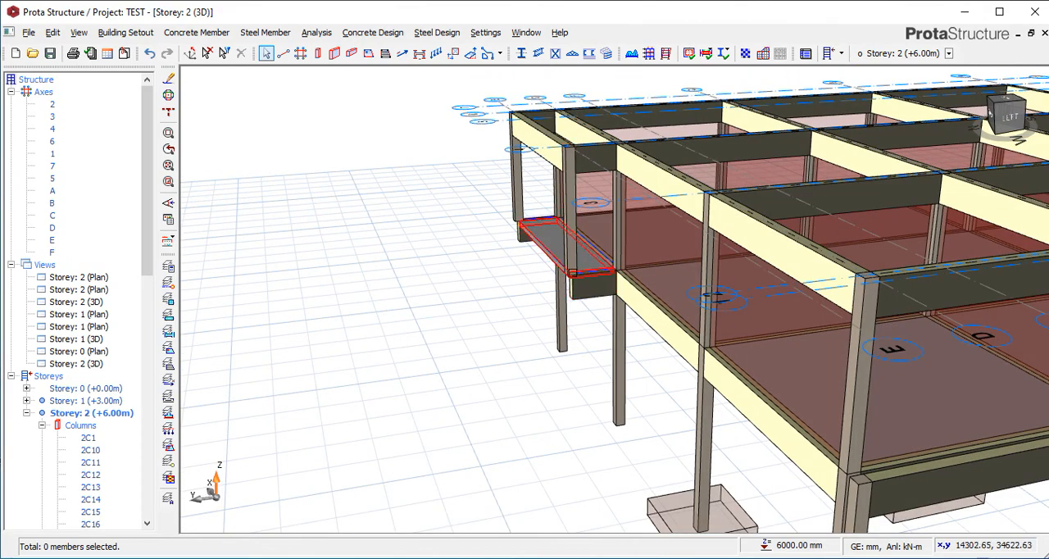
{"action": "mouse_move", "coordinate": [569, 274]}
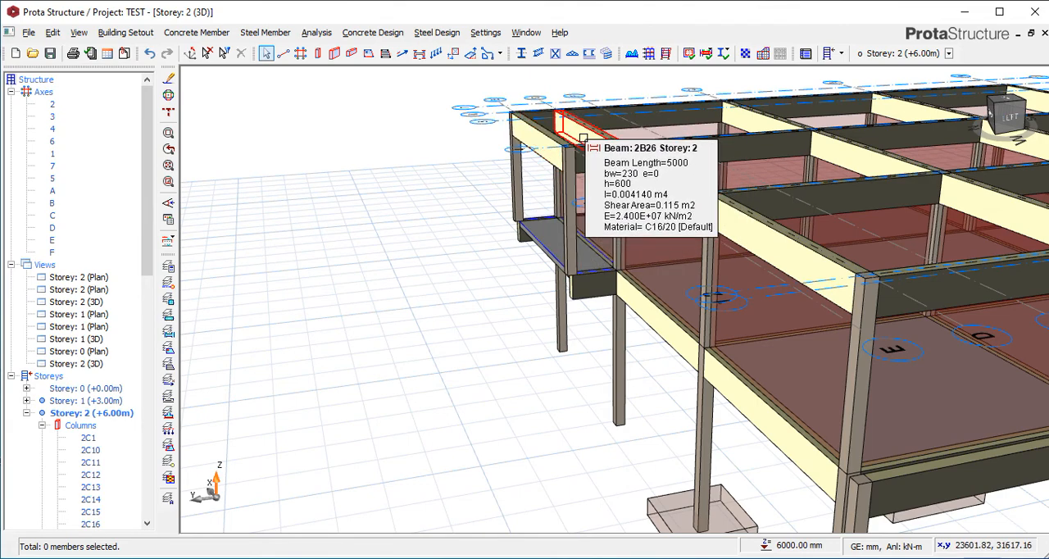
{"action": "scroll", "coordinate": [570, 151], "scroll_direction": "up", "scroll_amount": 2}
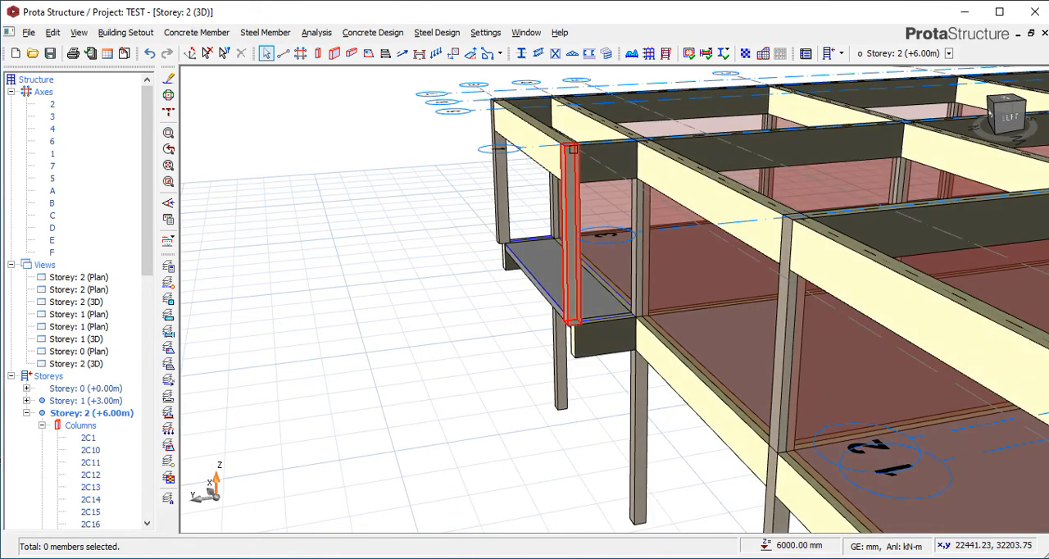
{"action": "scroll", "coordinate": [566, 150], "scroll_direction": "down", "scroll_amount": 1}
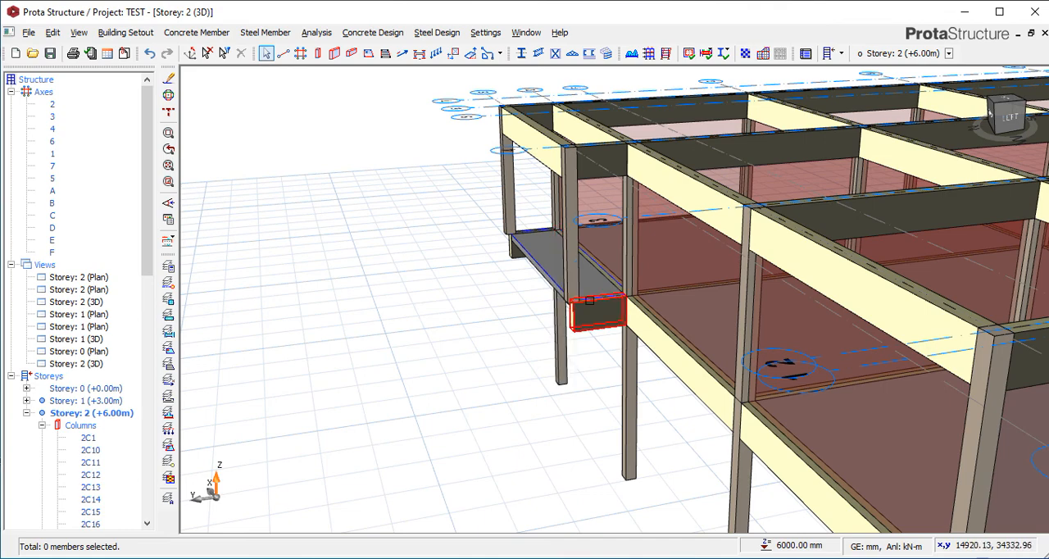
{"action": "mouse_move", "coordinate": [580, 302]}
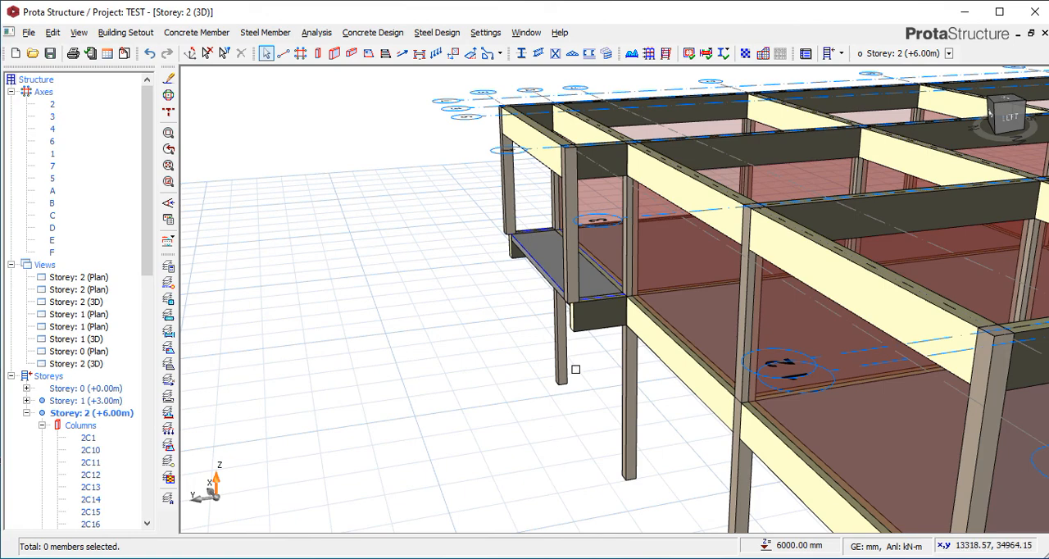
Examine the side of the projecting bay in 3D, where the Storey 1 cantilever beam meets its supporting column and carries the upper column.
{"action": "scroll", "coordinate": [573, 233], "scroll_direction": "down", "scroll_amount": 1}
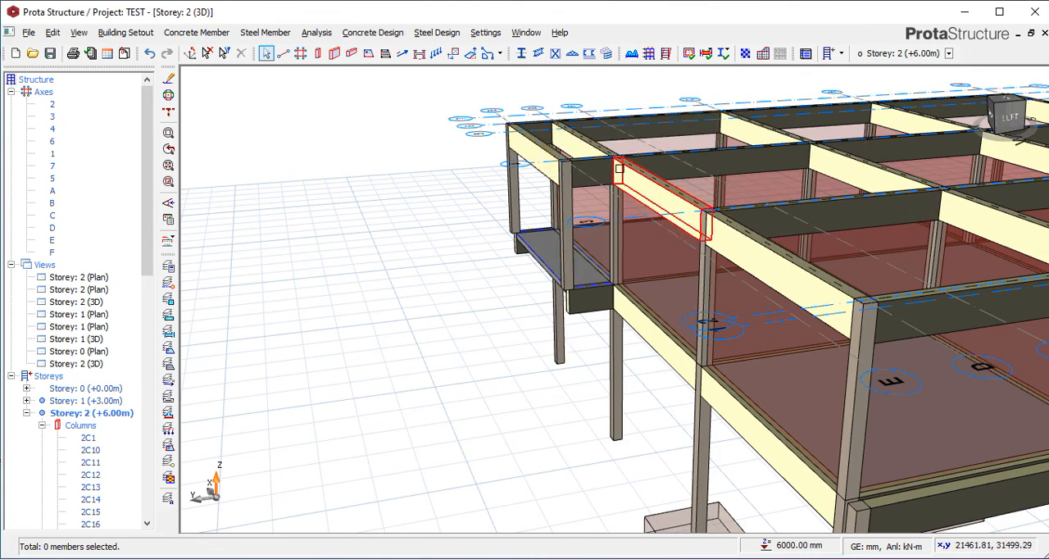
{"action": "scroll", "coordinate": [484, 214], "scroll_direction": "down", "scroll_amount": 3}
{"action": "scroll", "coordinate": [497, 220], "scroll_direction": "down", "scroll_amount": 2}
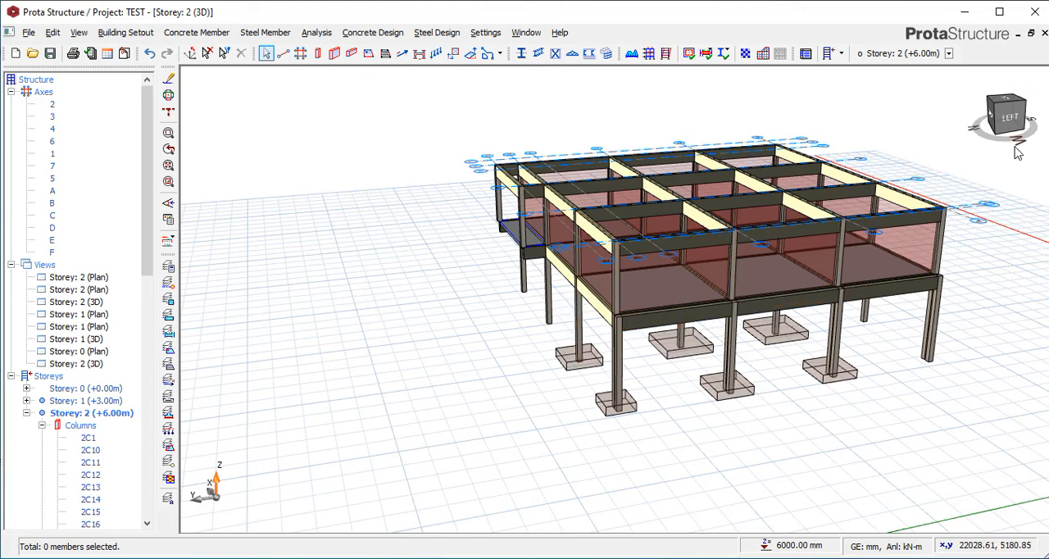
{"action": "left_click_drag", "start_coordinate": [1016, 154], "coordinate": [1020, 146]}
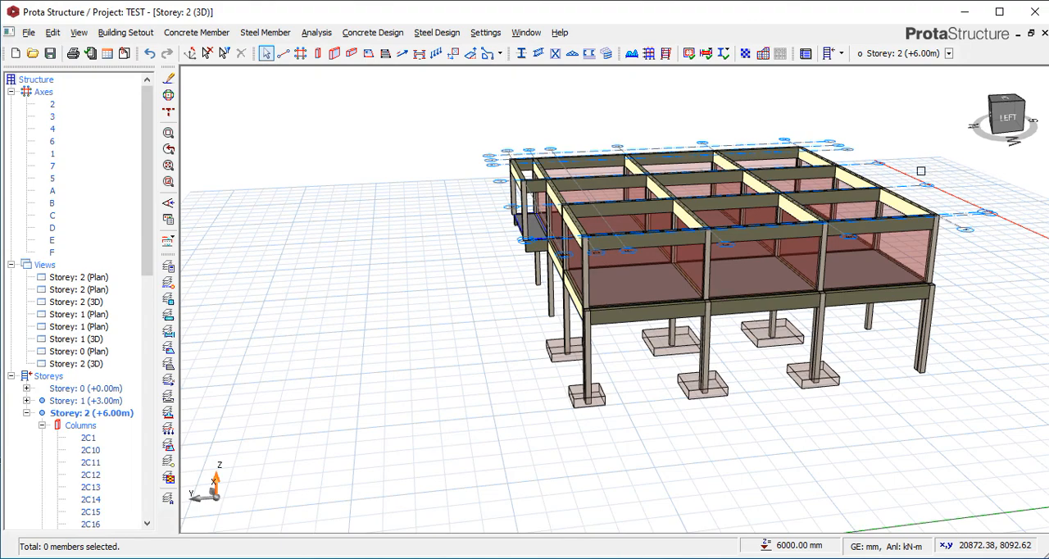
{"action": "scroll", "coordinate": [521, 254], "scroll_direction": "up", "scroll_amount": 5}
{"action": "scroll", "coordinate": [522, 251], "scroll_direction": "up", "scroll_amount": 2}
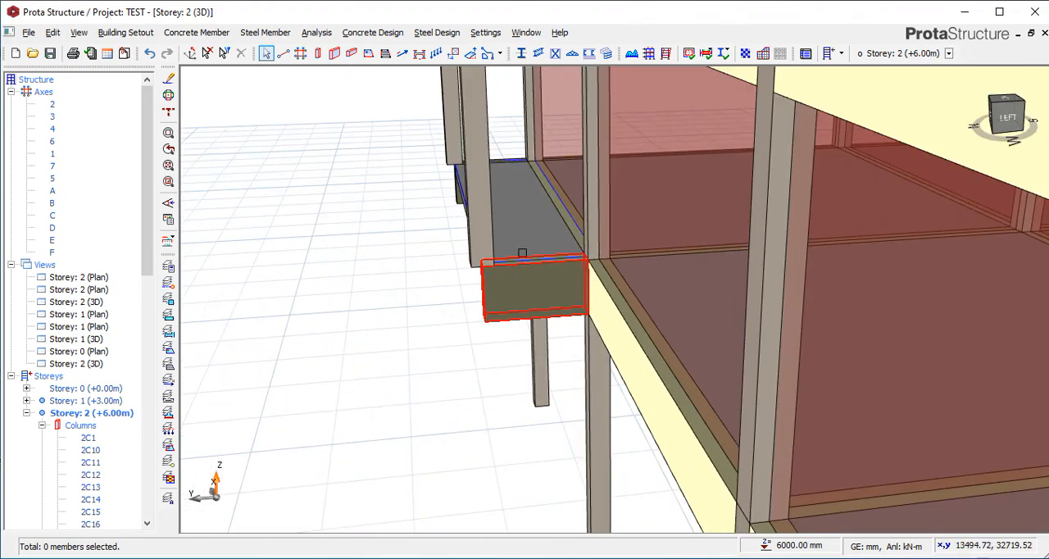
{"action": "scroll", "coordinate": [533, 156], "scroll_direction": "down", "scroll_amount": 2}
{"action": "scroll", "coordinate": [529, 164], "scroll_direction": "down", "scroll_amount": 2}
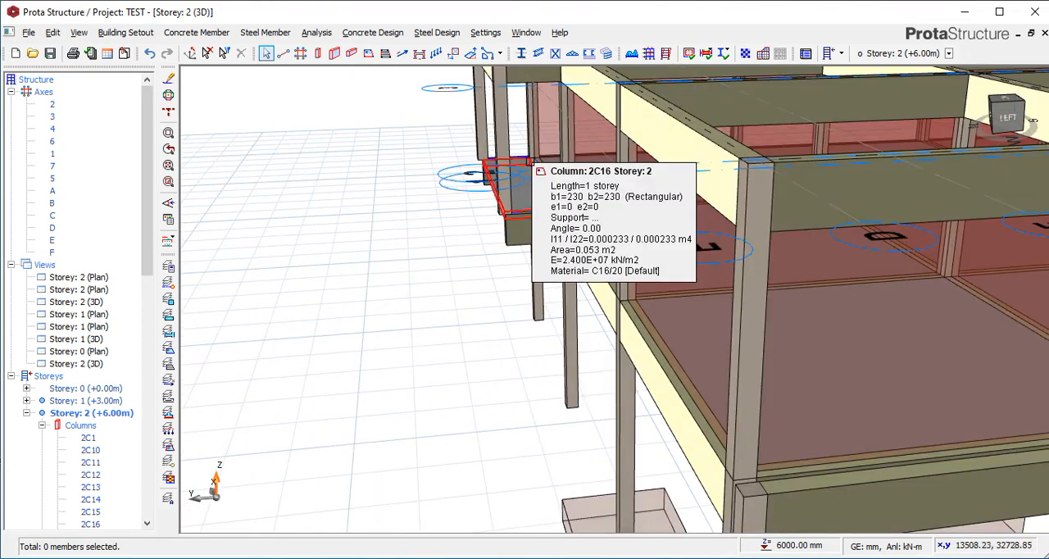
{"action": "scroll", "coordinate": [512, 174], "scroll_direction": "down", "scroll_amount": 1}
{"action": "scroll", "coordinate": [515, 214], "scroll_direction": "up", "scroll_amount": 2}
{"action": "scroll", "coordinate": [516, 213], "scroll_direction": "up", "scroll_amount": 2}
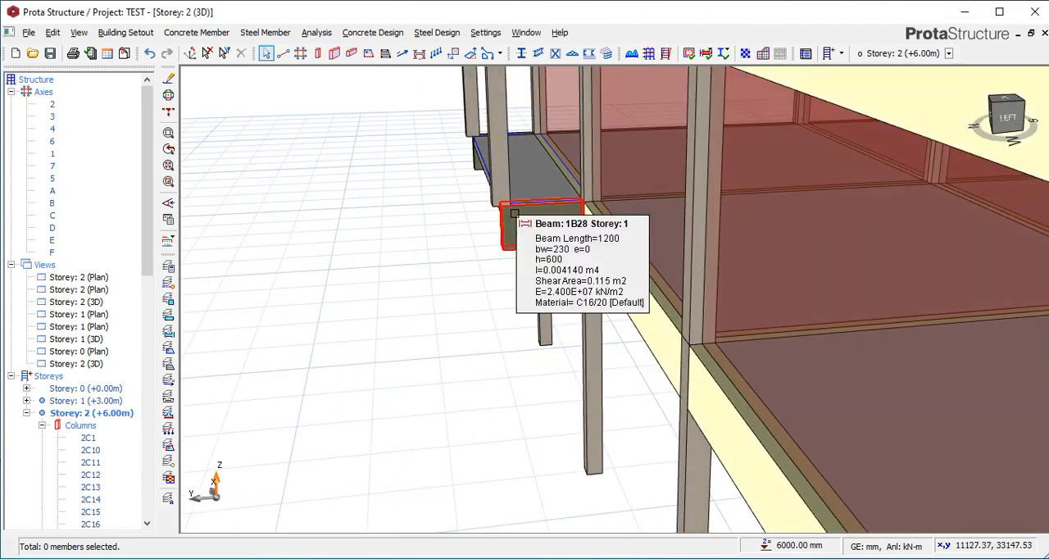
{"action": "scroll", "coordinate": [512, 214], "scroll_direction": "up", "scroll_amount": 2}
{"action": "scroll", "coordinate": [513, 214], "scroll_direction": "up", "scroll_amount": 1}
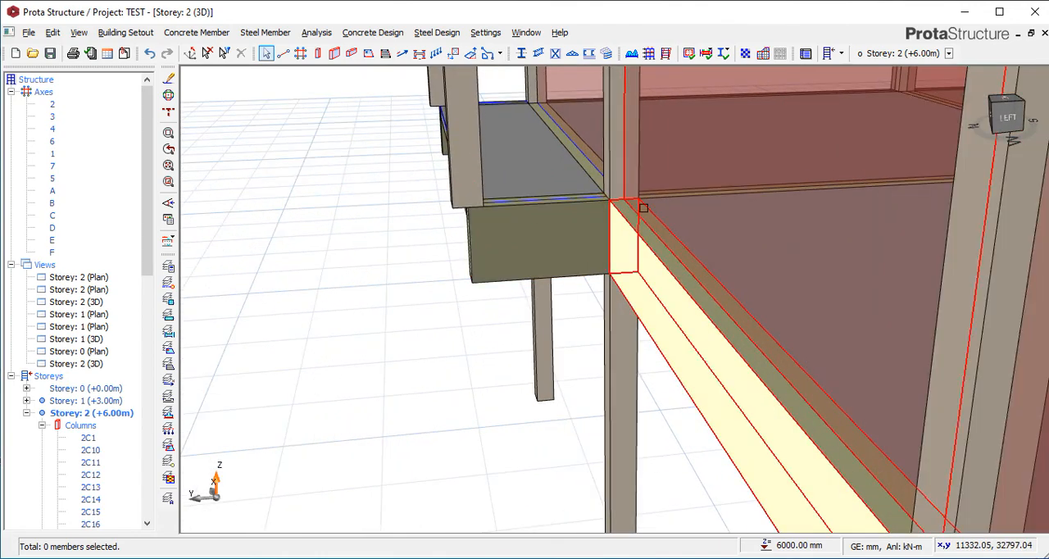
{"action": "scroll", "coordinate": [534, 217], "scroll_direction": "down", "scroll_amount": 3}
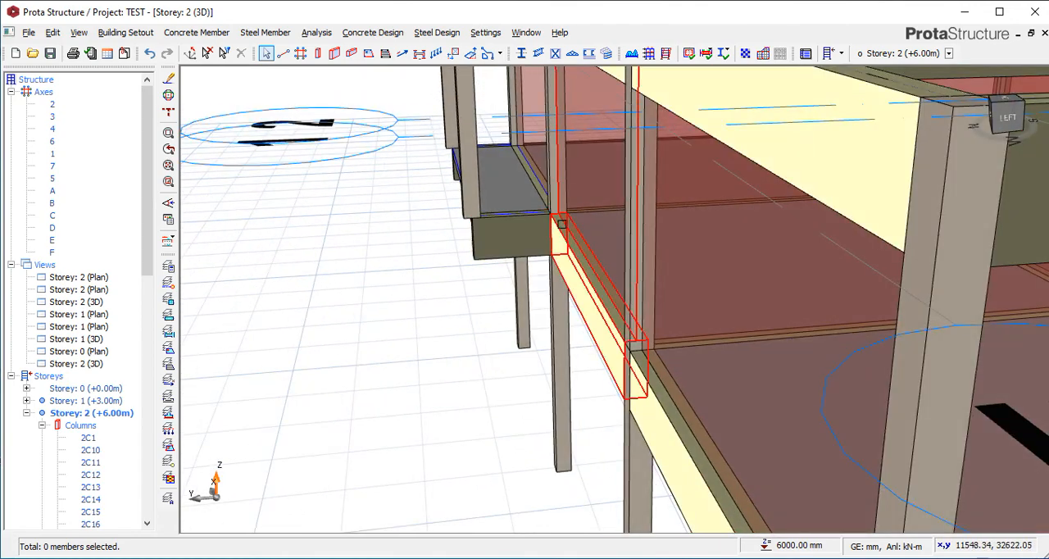
{"action": "scroll", "coordinate": [529, 190], "scroll_direction": "up", "scroll_amount": 1}
{"action": "scroll", "coordinate": [529, 191], "scroll_direction": "down", "scroll_amount": 2}
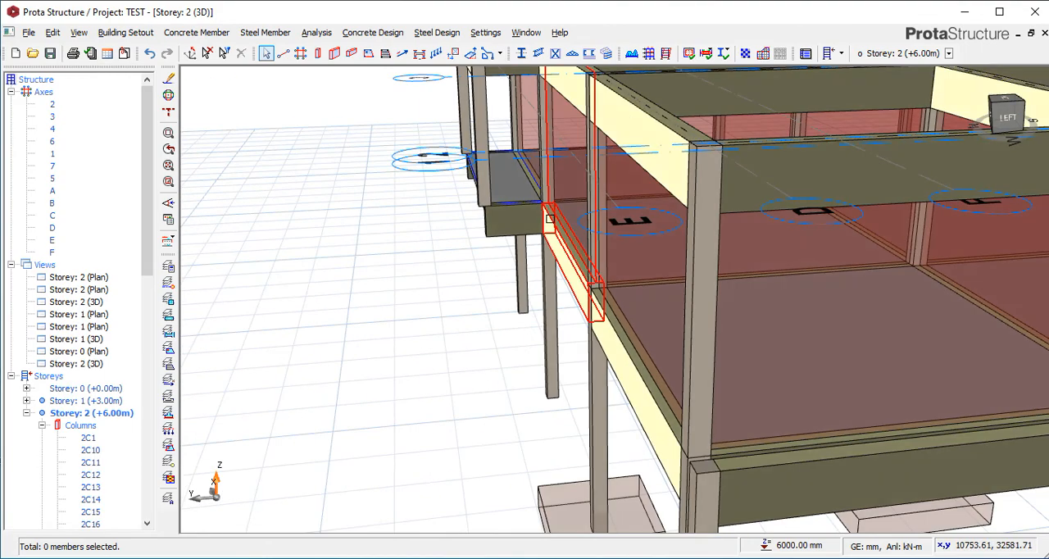
{"action": "scroll", "coordinate": [516, 180], "scroll_direction": "up", "scroll_amount": 1}
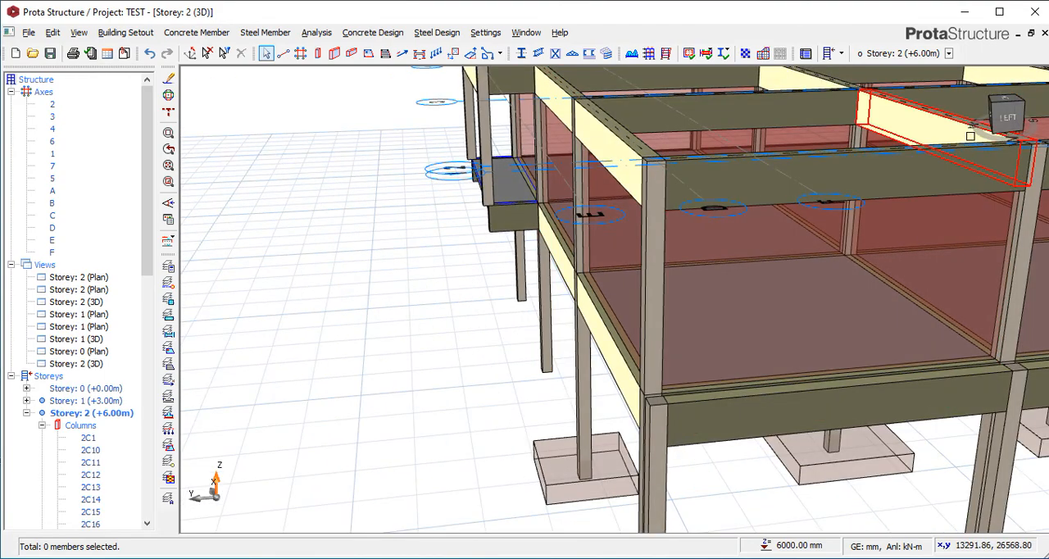
Inspect the projecting slab and cantilever beams from the back corner, and check the projection against the whole frame from the left side.
{"action": "left_click_drag", "start_coordinate": [973, 132], "coordinate": [996, 139]}
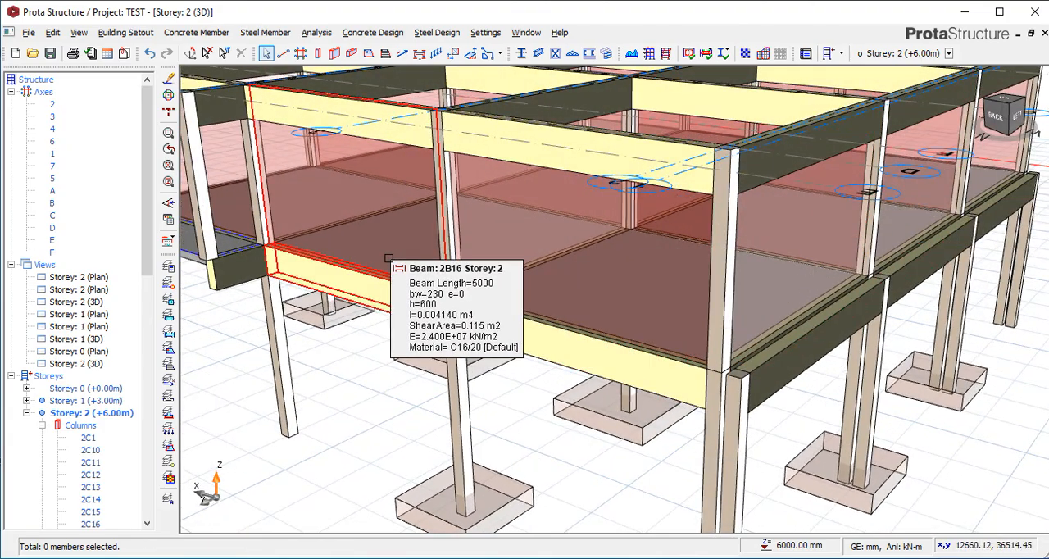
{"action": "scroll", "coordinate": [256, 269], "scroll_direction": "down", "scroll_amount": 3}
{"action": "scroll", "coordinate": [256, 268], "scroll_direction": "up", "scroll_amount": 5}
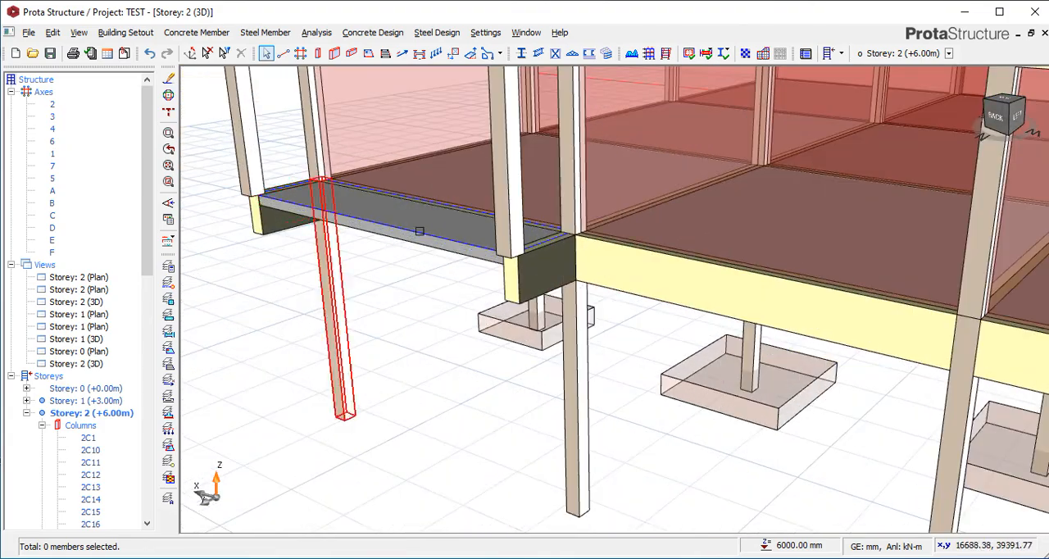
{"action": "left_click_drag", "start_coordinate": [986, 140], "coordinate": [964, 133]}
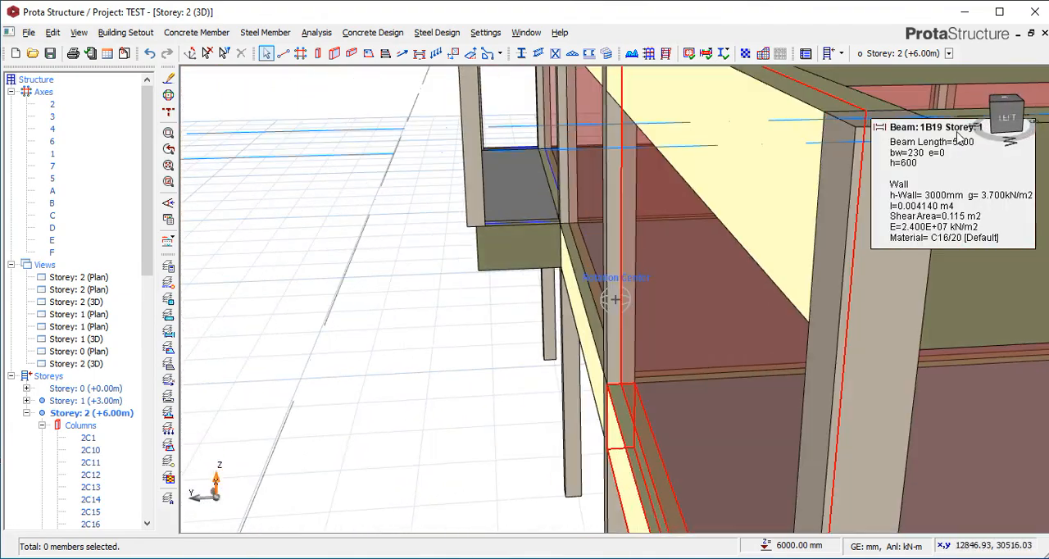
{"action": "left_click", "coordinate": [964, 135]}
{"action": "scroll", "coordinate": [653, 247], "scroll_direction": "down", "scroll_amount": 5}
{"action": "scroll", "coordinate": [653, 247], "scroll_direction": "down", "scroll_amount": 3}
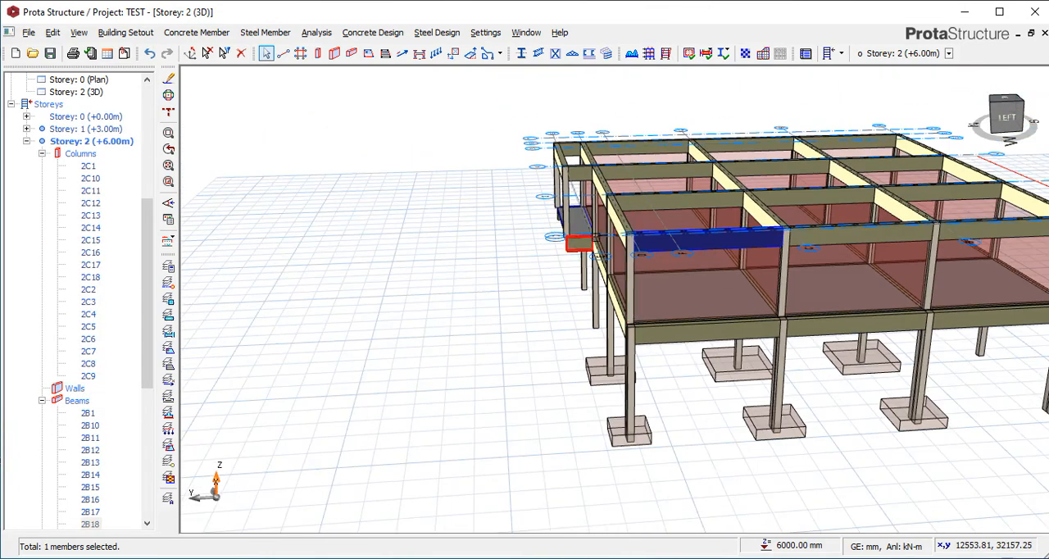
{"action": "mouse_move", "coordinate": [865, 151]}
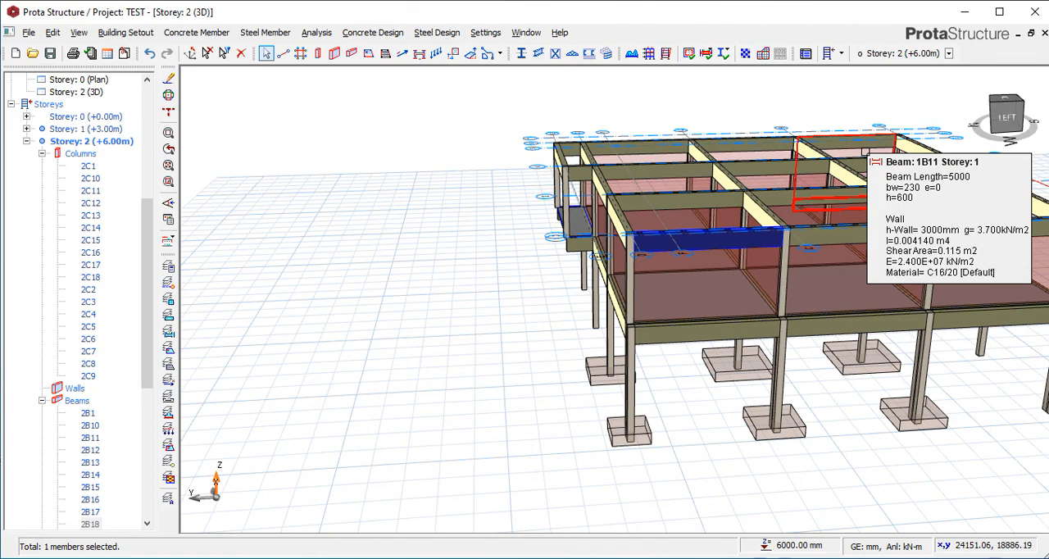
{"action": "left_click", "coordinate": [518, 250]}
{"action": "scroll", "coordinate": [583, 254], "scroll_direction": "up", "scroll_amount": 3}
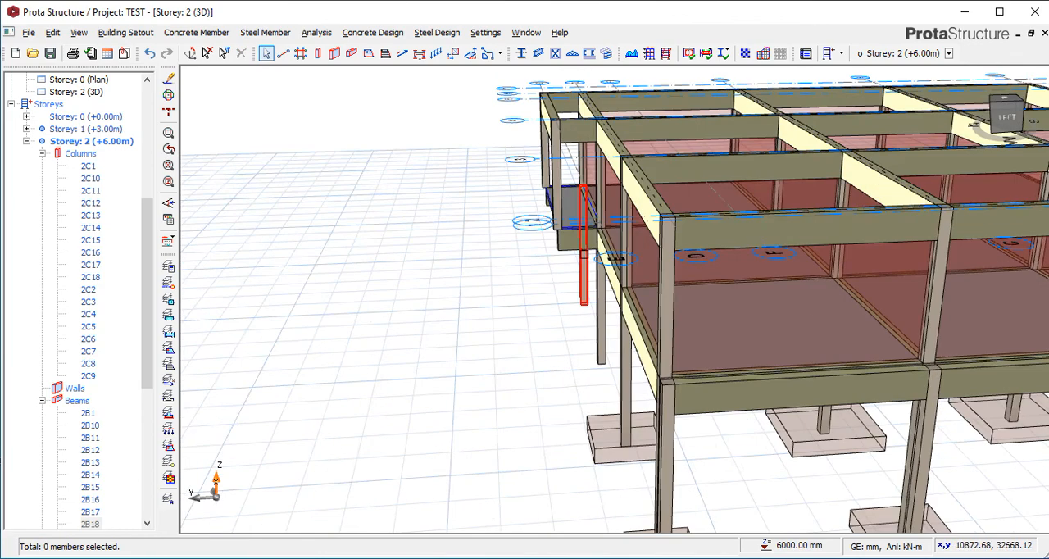
{"action": "scroll", "coordinate": [483, 223], "scroll_direction": "down", "scroll_amount": 3}
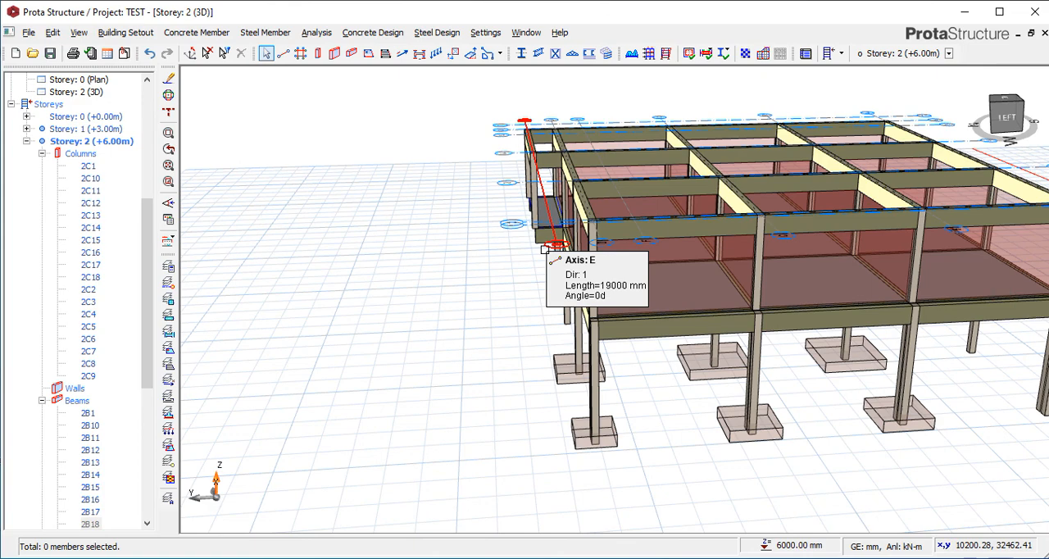
{"action": "scroll", "coordinate": [493, 217], "scroll_direction": "down", "scroll_amount": 2}
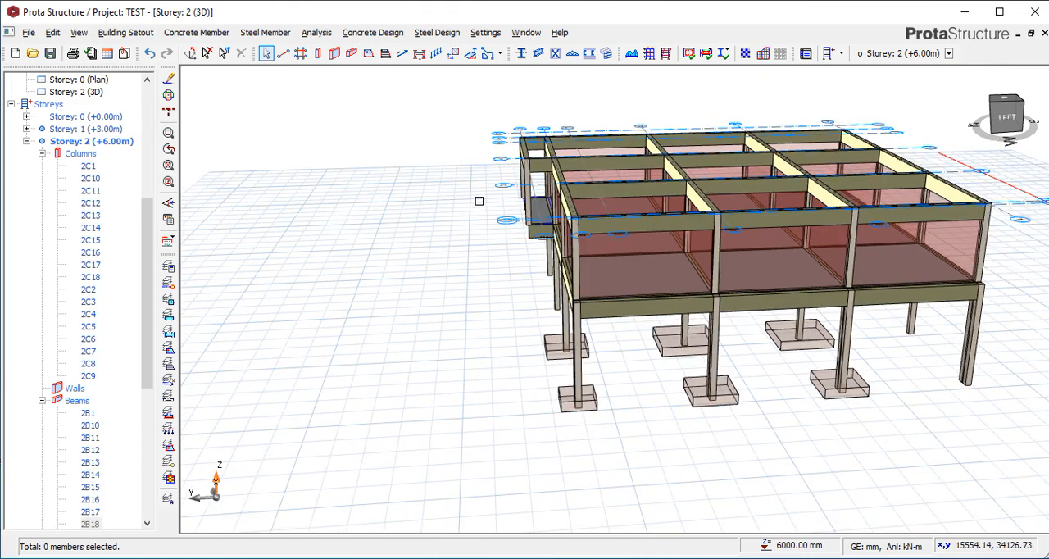